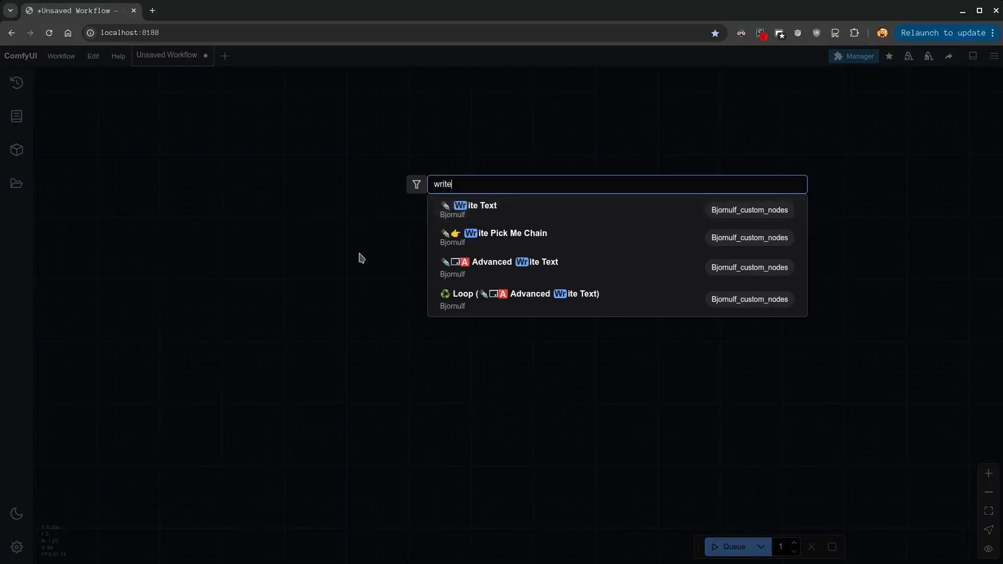
Add a Write Text node to the canvas, place it near the upper left, and shrink it to a compact size
{"action": "key", "text": "Return"}
{"action": "left_click_drag", "start_coordinate": [417, 239], "coordinate": [308, 163]}
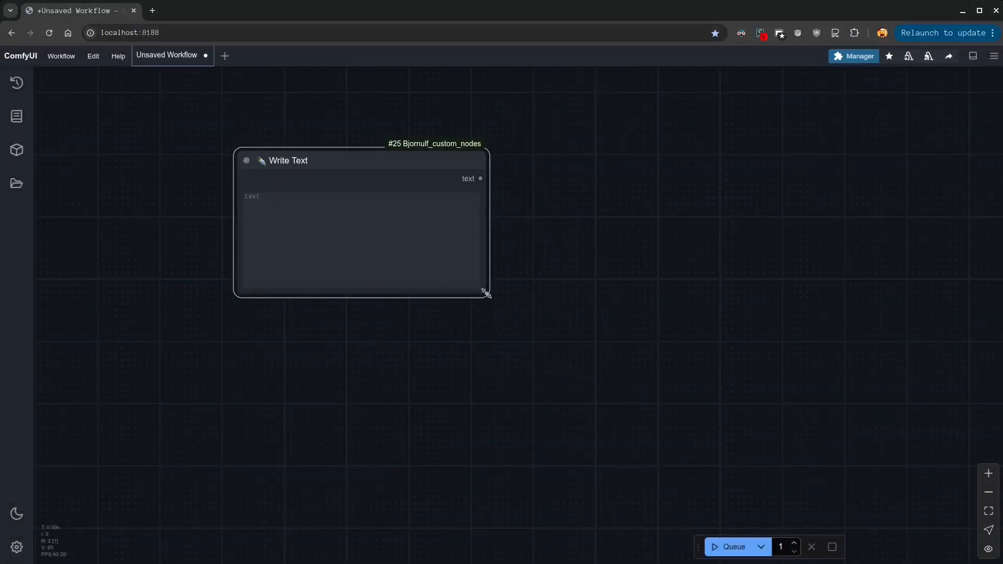
{"action": "left_click_drag", "start_coordinate": [478, 290], "coordinate": [346, 192]}
Duplicate the Write Text node twice and stack the copies directly beneath the original
{"action": "key", "text": "ctrl+c"}
{"action": "key", "text": "ctrl+v"}
{"action": "left_click_drag", "start_coordinate": [403, 221], "coordinate": [287, 237]}
{"action": "key", "text": "ctrl+v"}
{"action": "left_click_drag", "start_coordinate": [311, 277], "coordinate": [267, 314]}
Fill the three Write Text nodes with "test", "rabbit" and "blue" in order
{"action": "left_click", "coordinate": [285, 204]}
{"action": "type", "text": "test"}
{"action": "key", "text": "Tab"}
{"action": "type", "text": "rabbit"}
{"action": "key", "text": "Tab"}
{"action": "type", "text": "b"}
{"action": "left_click", "coordinate": [462, 217]}
Paste the image 00255.png as a Load Image node and place it below the three Write Text nodes
{"action": "left_click_drag", "start_coordinate": [282, 518], "coordinate": [442, 563]}
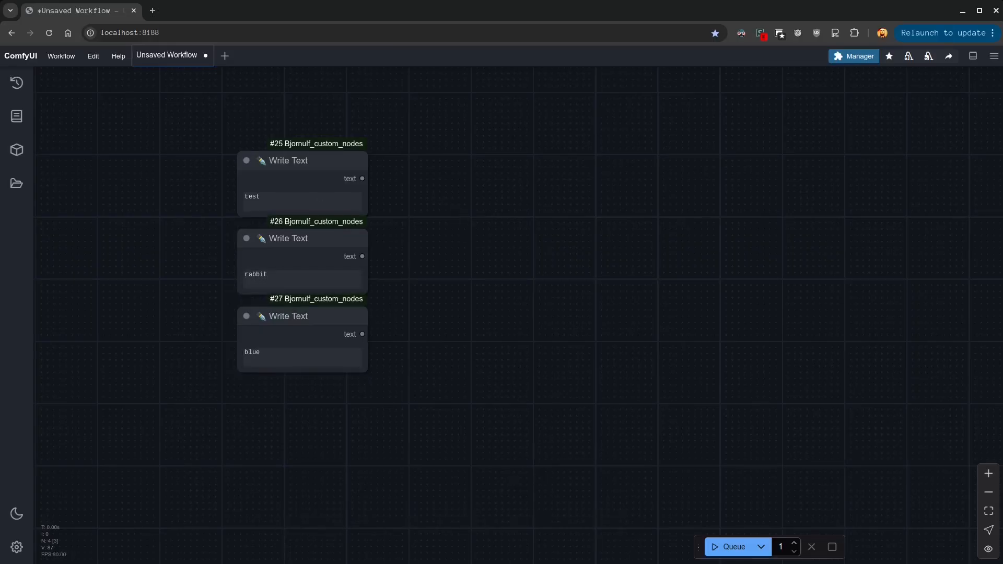
{"action": "key", "text": "ctrl+v"}
{"action": "left_click_drag", "start_coordinate": [564, 273], "coordinate": [430, 332]}
{"action": "left_click_drag", "start_coordinate": [413, 169], "coordinate": [245, 348]}
{"action": "left_click_drag", "start_coordinate": [273, 191], "coordinate": [227, 129]}
{"action": "left_click", "coordinate": [439, 264]}
{"action": "left_click_drag", "start_coordinate": [465, 273], "coordinate": [313, 336]}
Add a Combine (Texts) node and connect the "test" and "rabbit" nodes to text_1 and text_2
{"action": "double_click", "coordinate": [455, 183]}
{"action": "type", "text": "c"}
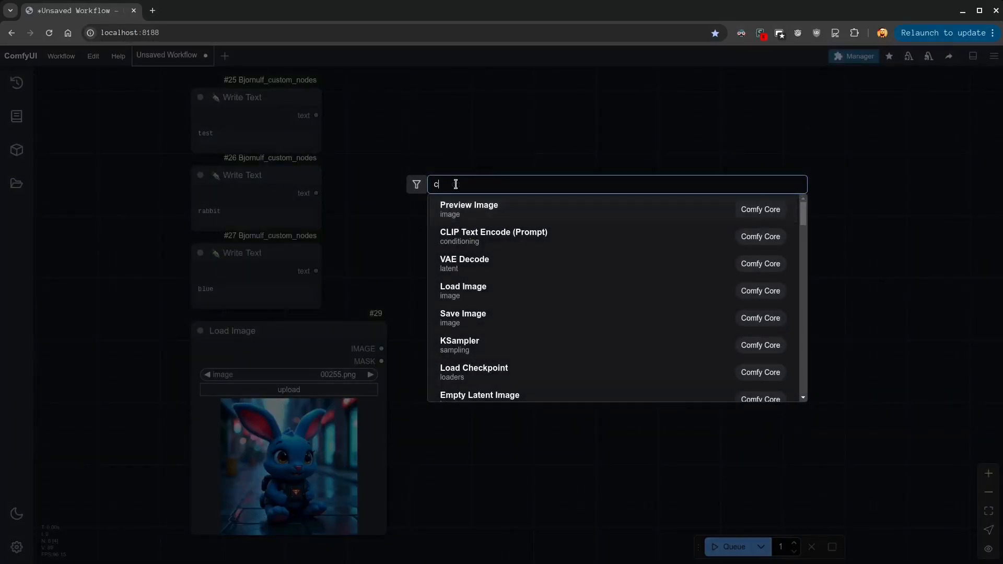
{"action": "type", "text": "ombine text"}
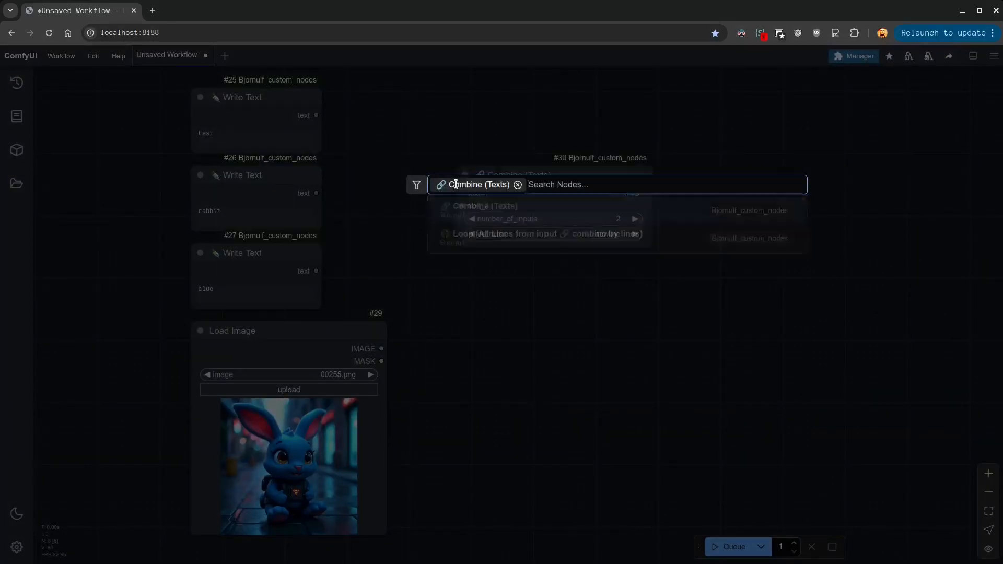
{"action": "key", "text": "Return"}
{"action": "left_click_drag", "start_coordinate": [316, 115], "coordinate": [384, 162]}
{"action": "left_click_drag", "start_coordinate": [316, 193], "coordinate": [384, 174]}
Connect the Combine node's STRING output to a new Show (String/Text) node and run the workflow
{"action": "left_click_drag", "start_coordinate": [568, 162], "coordinate": [633, 153]}
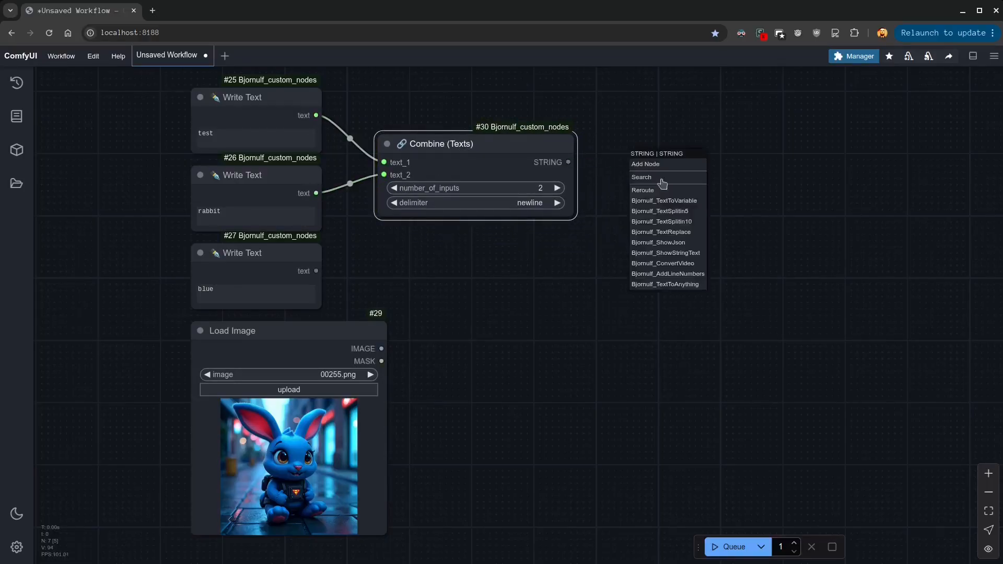
{"action": "left_click", "coordinate": [674, 253]}
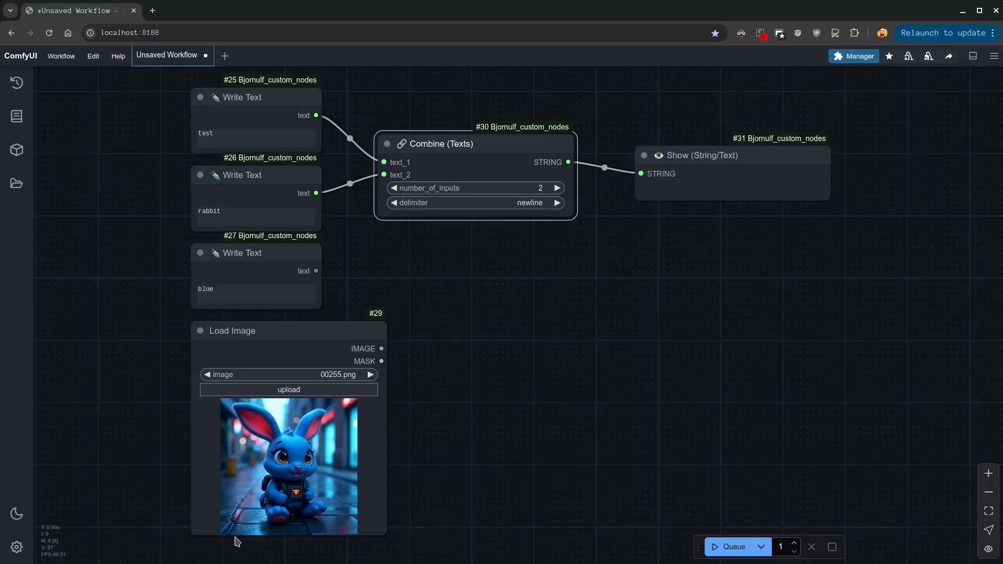
{"action": "left_click", "coordinate": [730, 546]}
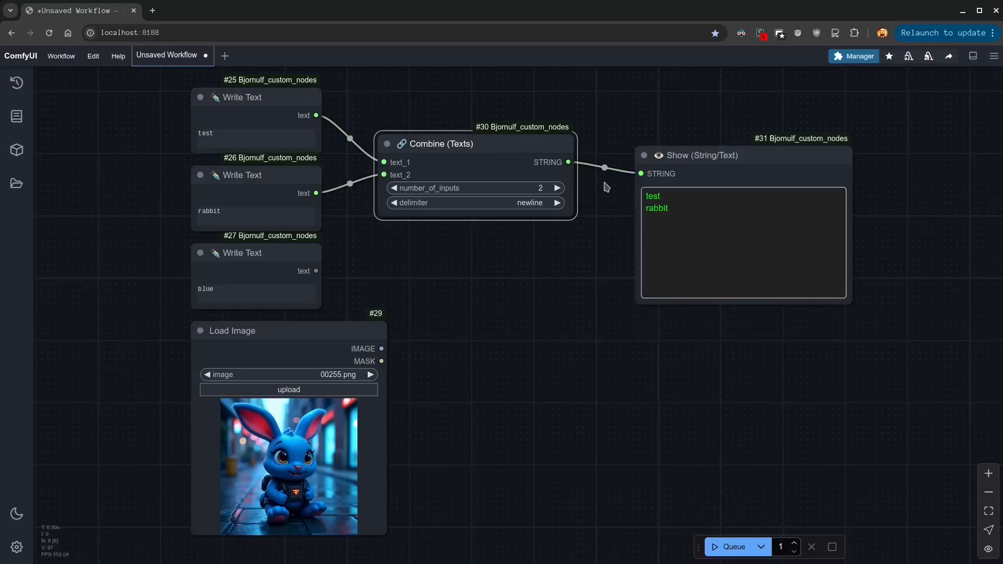
Set the Combine node's number_of_inputs to 3, connect the "blue" node to text_3, and run the workflow
{"action": "left_click", "coordinate": [557, 188]}
{"action": "left_click_drag", "start_coordinate": [316, 270], "coordinate": [450, 178]}
{"action": "left_click", "coordinate": [718, 546]}
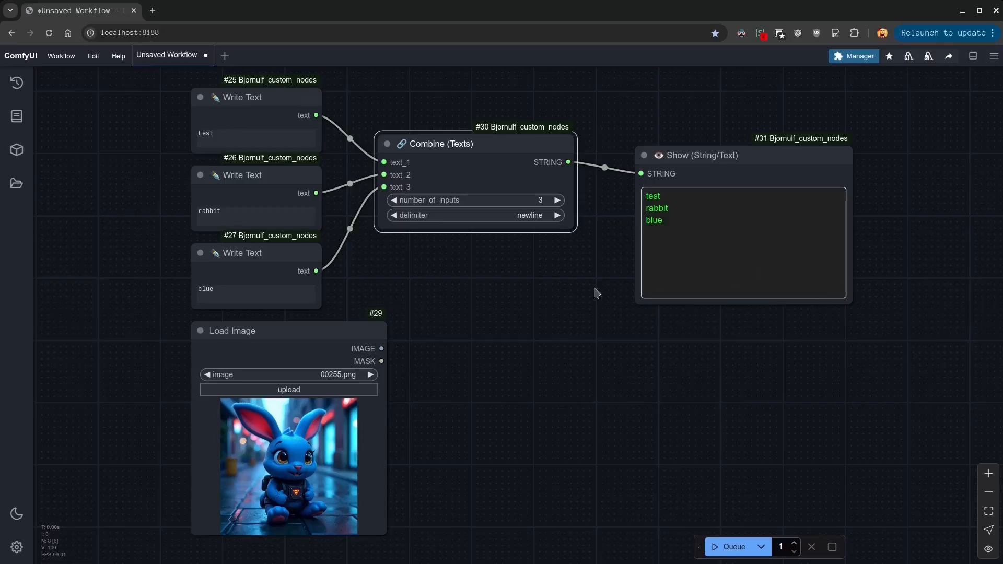
Raise number_of_inputs to 5, connect the "blue" node to text_4 and text_5 as well, and run the workflow
{"action": "left_click", "coordinate": [557, 200]}
{"action": "left_click", "coordinate": [557, 213]}
{"action": "left_click_drag", "start_coordinate": [316, 271], "coordinate": [384, 199]}
{"action": "left_click_drag", "start_coordinate": [316, 270], "coordinate": [385, 211]}
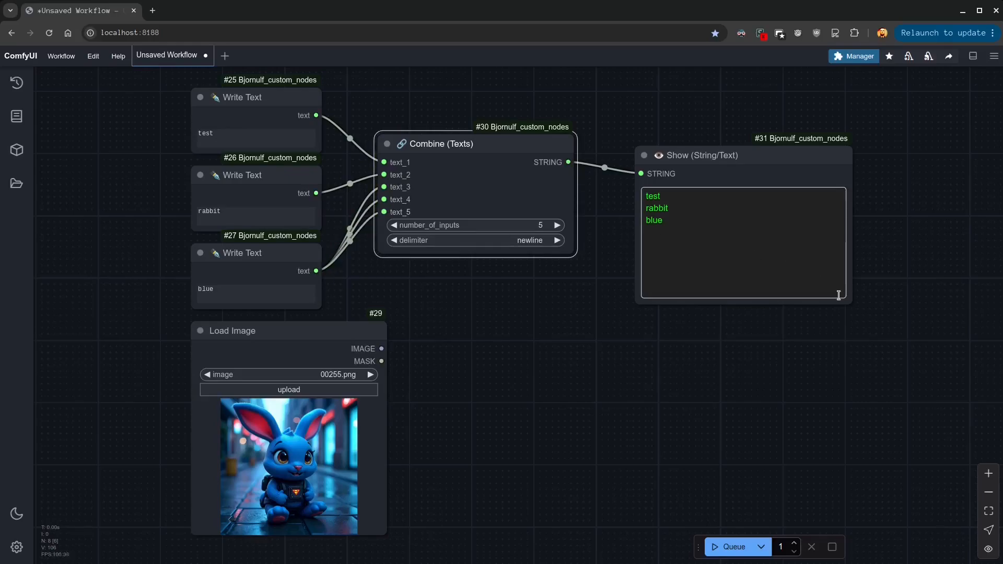
{"action": "left_click", "coordinate": [729, 546]}
{"action": "left_click_drag", "start_coordinate": [671, 246], "coordinate": [648, 220]}
{"action": "left_click", "coordinate": [693, 241]}
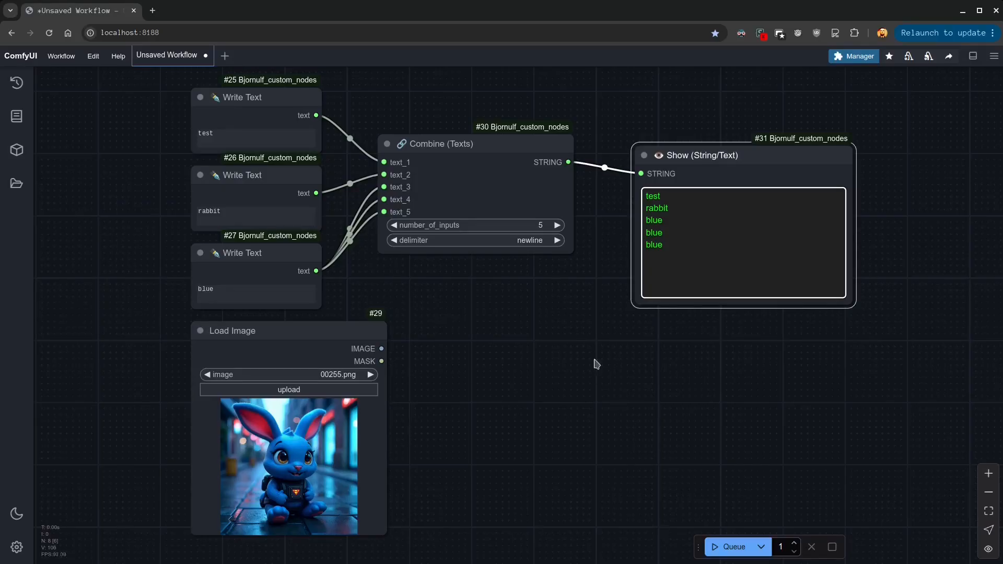
Try the comma, space and nothing delimiters on the Combine node, running the workflow after each
{"action": "left_click", "coordinate": [531, 241]}
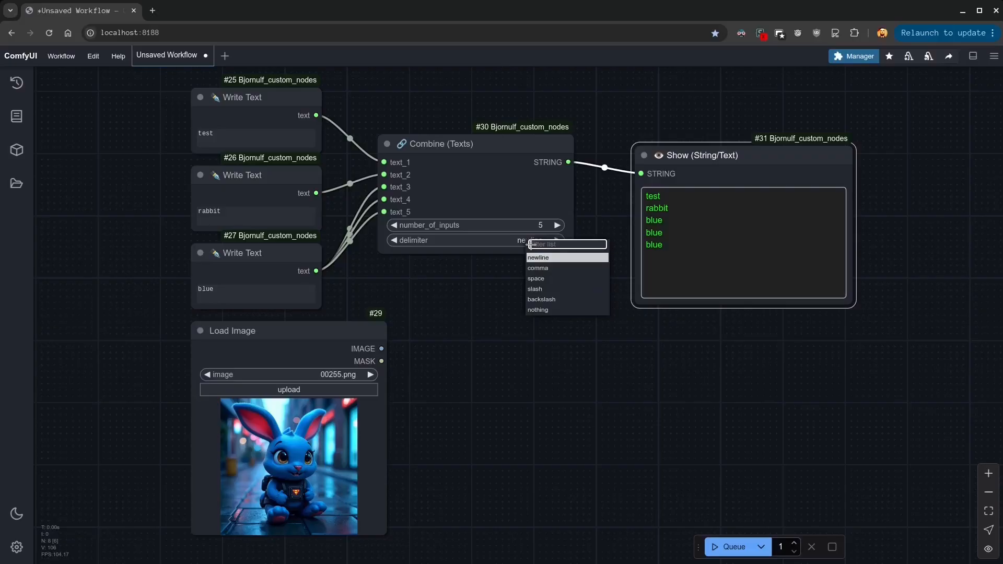
{"action": "left_click", "coordinate": [544, 270]}
{"action": "left_click", "coordinate": [727, 547]}
{"action": "left_click", "coordinate": [537, 240]}
{"action": "left_click", "coordinate": [546, 275]}
{"action": "left_click", "coordinate": [729, 547]}
{"action": "left_click", "coordinate": [528, 240]}
{"action": "left_click", "coordinate": [543, 306]}
{"action": "left_click", "coordinate": [726, 547]}
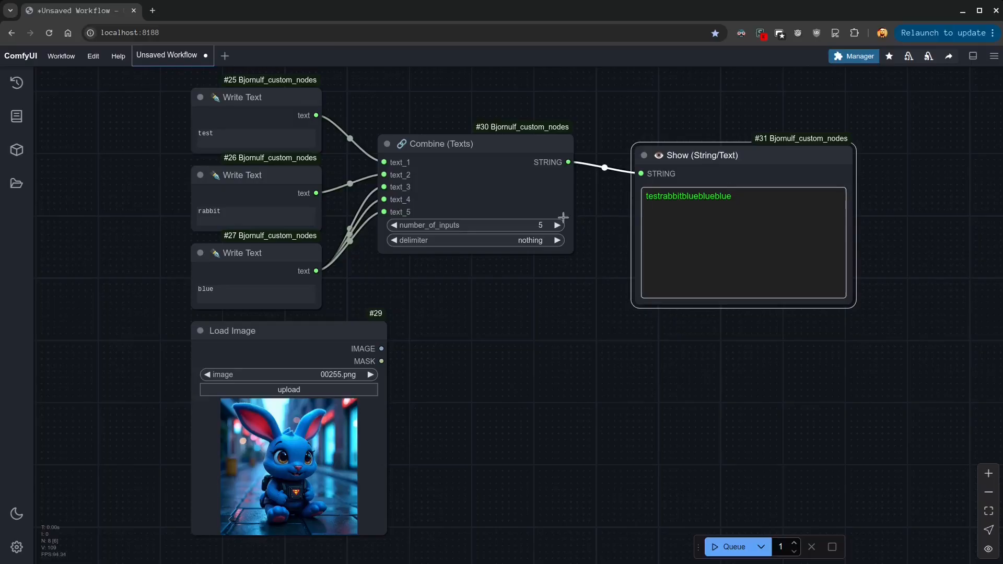
Set the Combine node's delimiter to slash, run the workflow, and check the combined text
{"action": "left_click", "coordinate": [530, 240]}
{"action": "left_click", "coordinate": [537, 281]}
{"action": "left_click", "coordinate": [731, 556]}
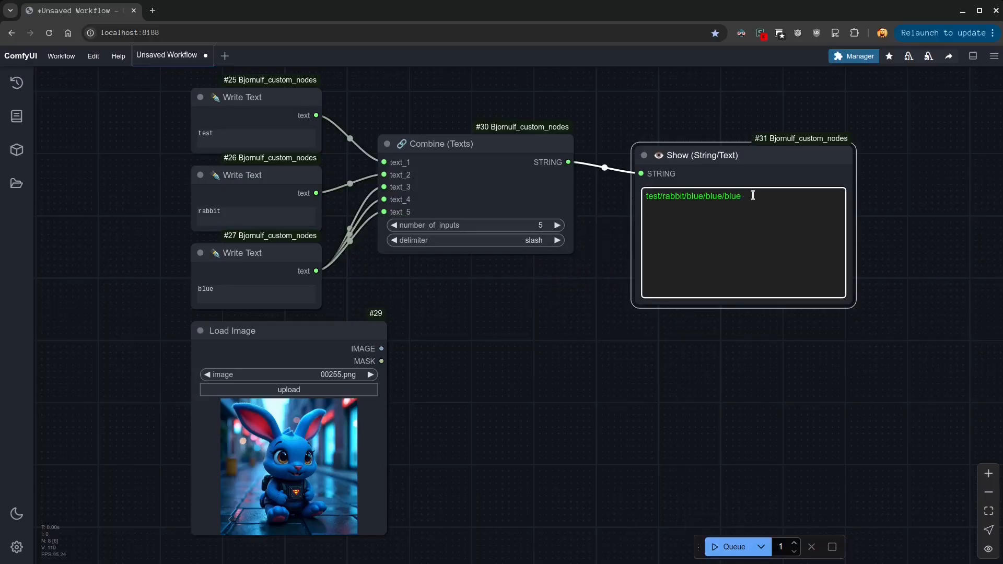
{"action": "left_click_drag", "start_coordinate": [741, 196], "coordinate": [660, 195]}
{"action": "left_click", "coordinate": [611, 266]}
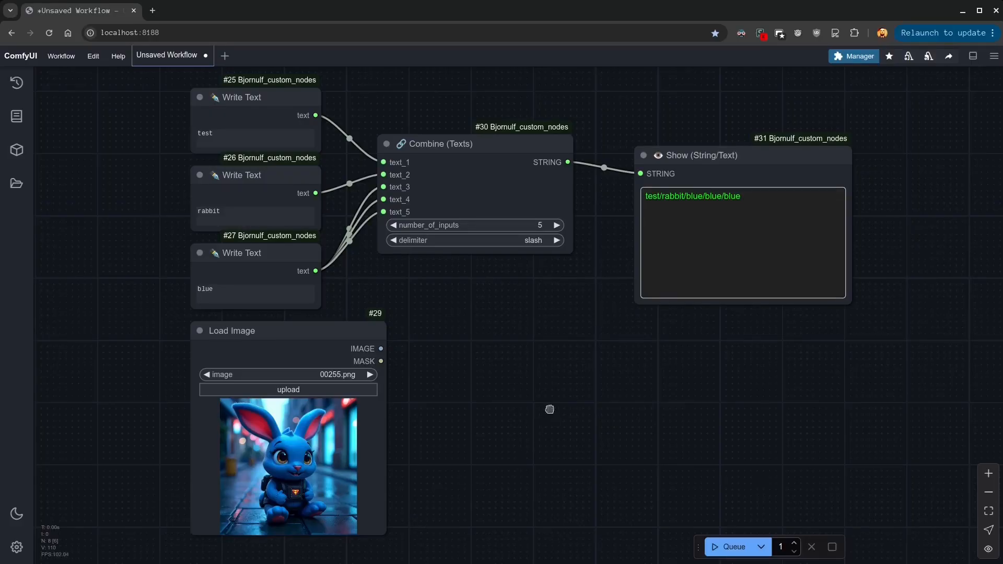
Add a Save Image(s) to a folder node beside Load Image and connect the IMAGE output to its images input
{"action": "double_click", "coordinate": [551, 411]}
{"action": "type", "text": "save fol"}
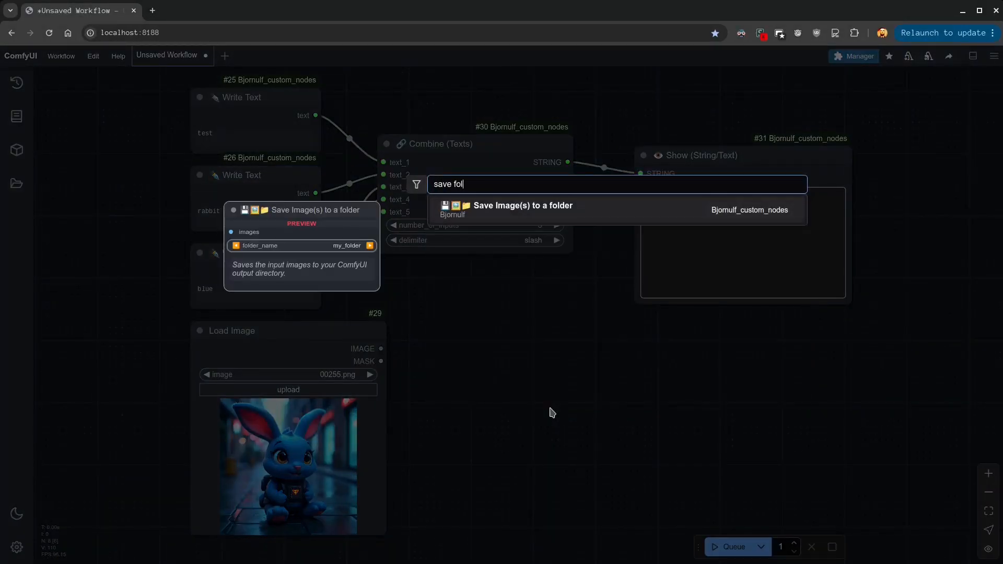
{"action": "key", "text": "Return"}
{"action": "left_click_drag", "start_coordinate": [588, 393], "coordinate": [522, 341]}
{"action": "left_click_drag", "start_coordinate": [381, 348], "coordinate": [463, 354]}
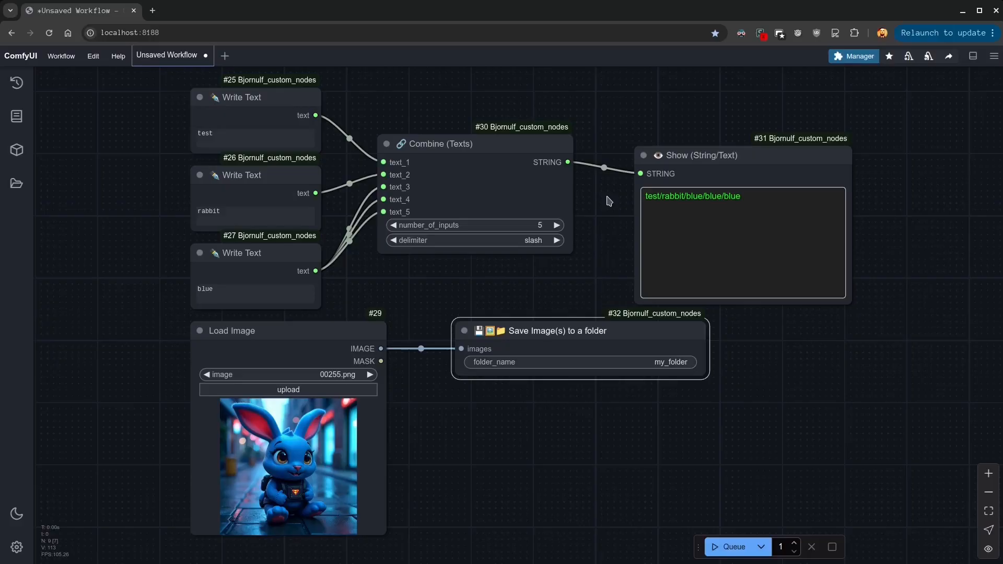
Connect the Combine node's STRING output to folder_name on the save node and run the workflow
{"action": "left_click_drag", "start_coordinate": [568, 162], "coordinate": [460, 366]}
{"action": "mouse_move", "coordinate": [527, 325]}
{"action": "left_mouse_down"}
{"action": "mouse_move", "coordinate": [554, 328]}
{"action": "mouse_move", "coordinate": [541, 325]}
{"action": "left_mouse_up"}
{"action": "left_click", "coordinate": [732, 547]}
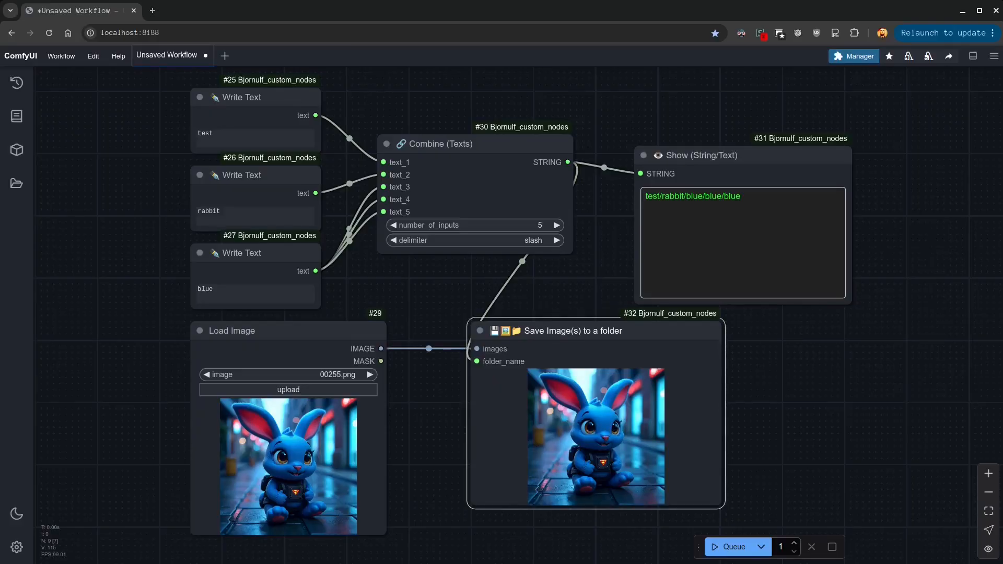
Switch to the Dolphin file manager, open the nested rabbit and blue folders inside output/test, and examine the innermost folder's path
{"action": "key", "text": "alt+Tab"}
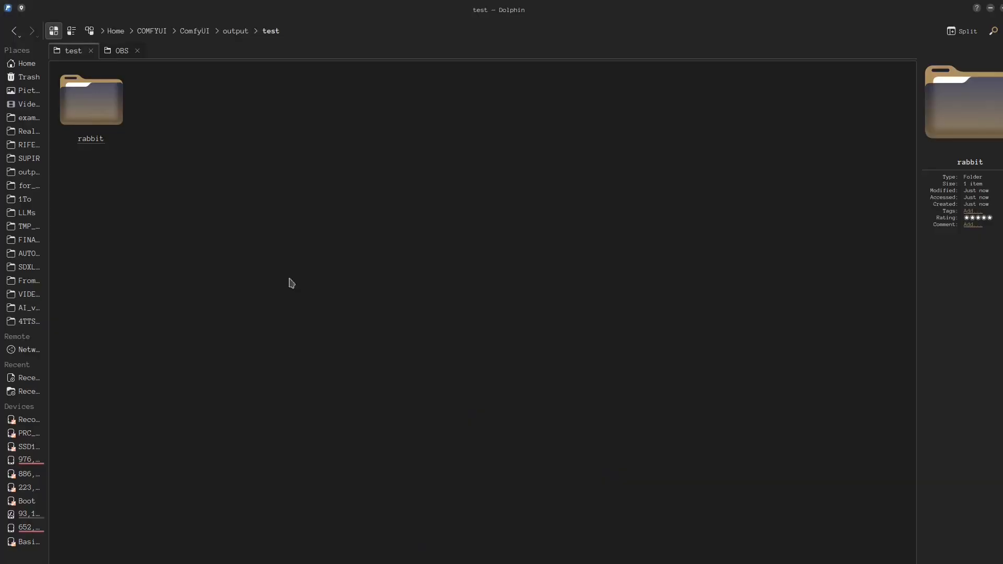
{"action": "double_click", "coordinate": [101, 123]}
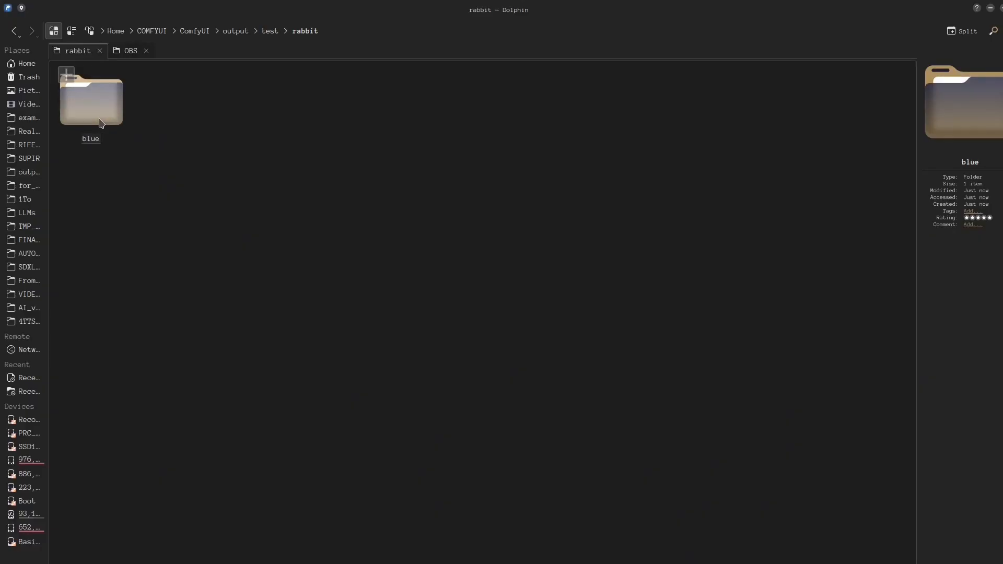
{"action": "double_click", "coordinate": [101, 123]}
{"action": "double_click", "coordinate": [98, 112]}
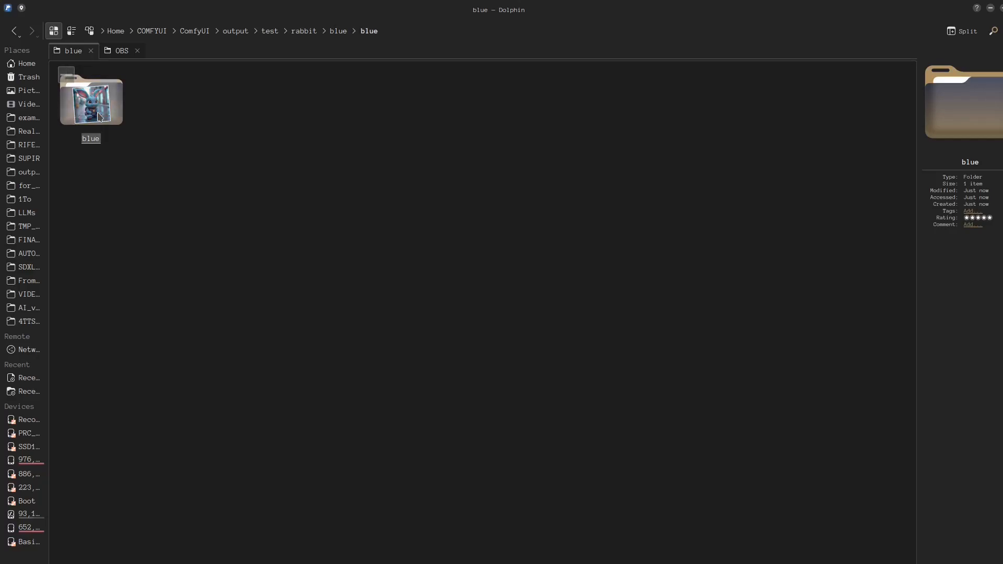
{"action": "double_click", "coordinate": [99, 116]}
{"action": "left_click", "coordinate": [439, 31]}
{"action": "left_click_drag", "start_coordinate": [385, 32], "coordinate": [103, 31]}
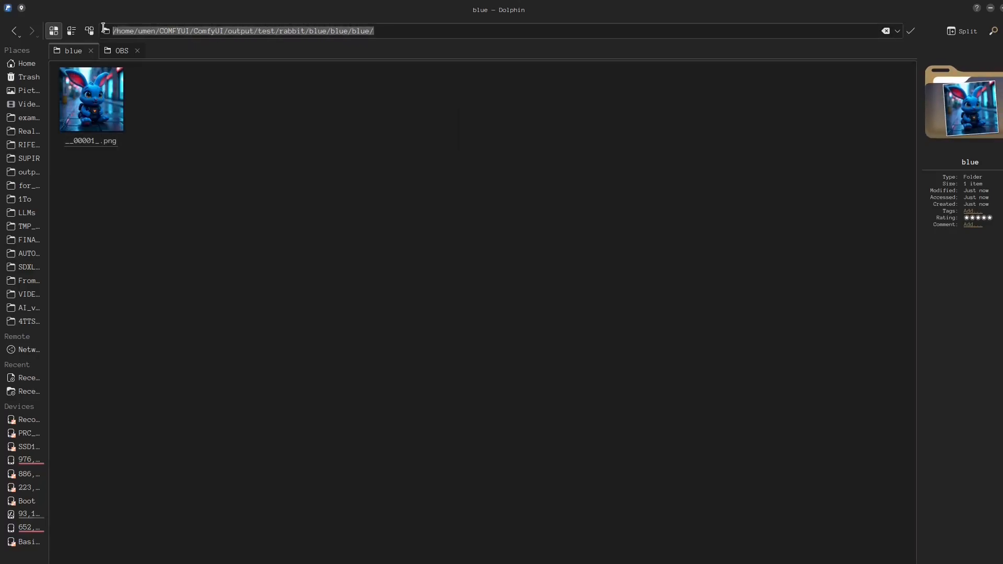
{"action": "left_click", "coordinate": [338, 102]}
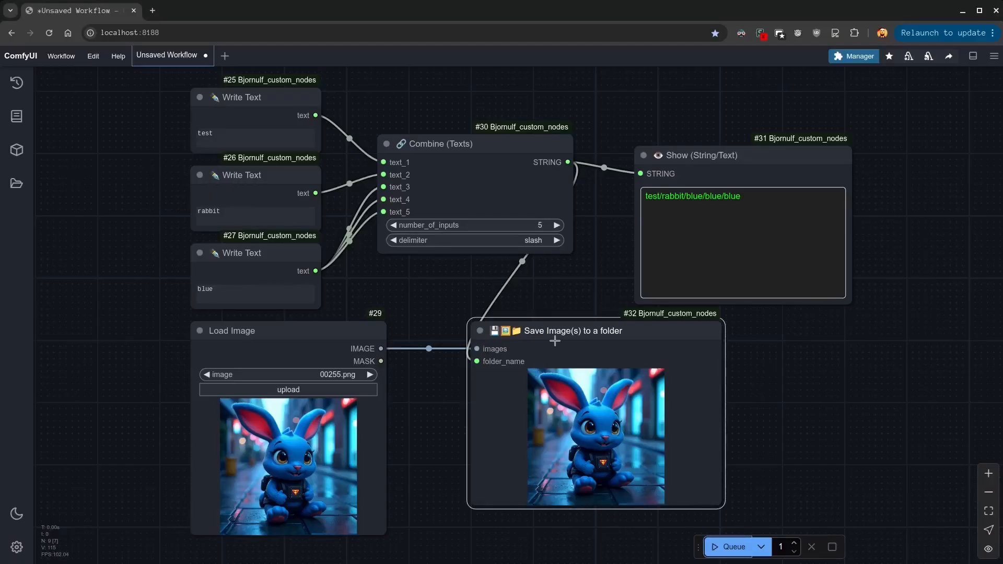
Return to ComfyUI and run the workflow again
{"action": "left_click", "coordinate": [539, 299]}
{"action": "left_click", "coordinate": [722, 547]}
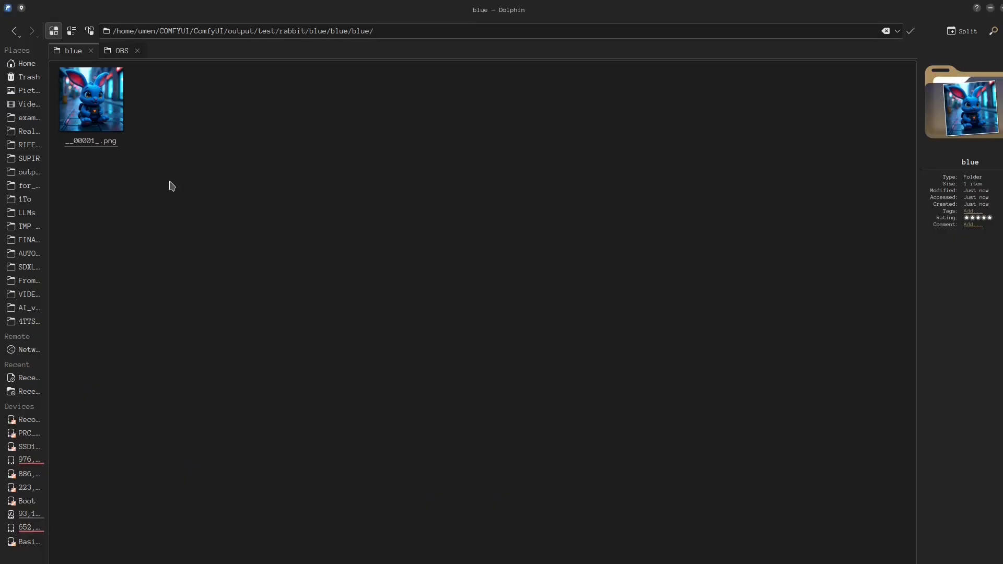
{"action": "left_click_drag", "start_coordinate": [167, 177], "coordinate": [116, 100]}
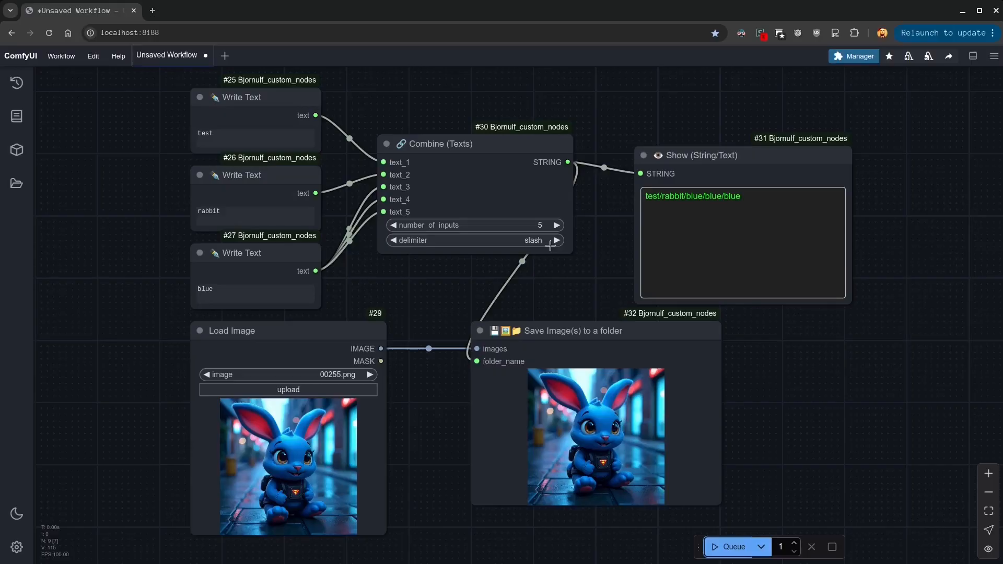
Reduce the Combine node's number_of_inputs to 3 and run the workflow
{"action": "left_click", "coordinate": [240, 290]}
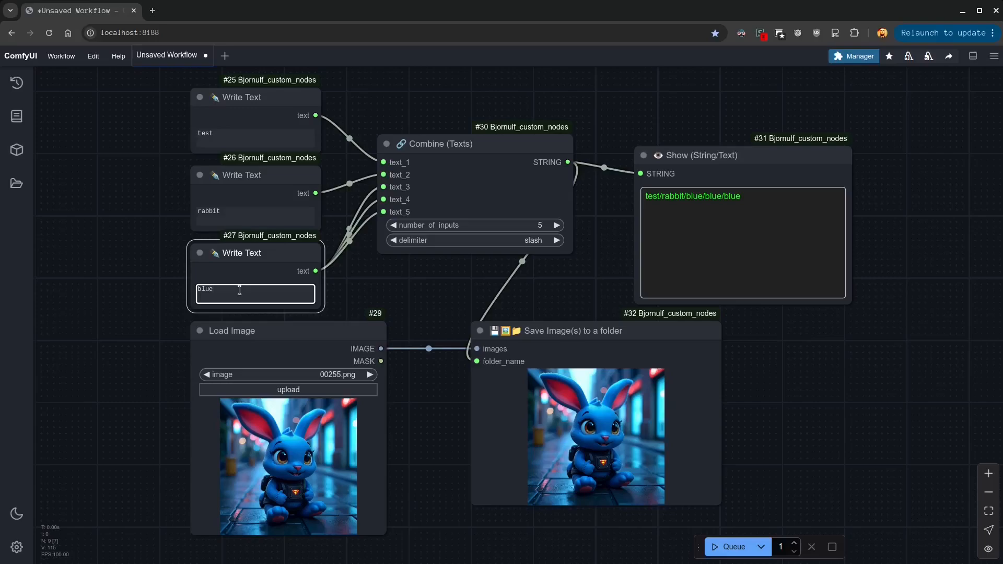
{"action": "left_click", "coordinate": [393, 225]}
{"action": "left_click", "coordinate": [393, 212]}
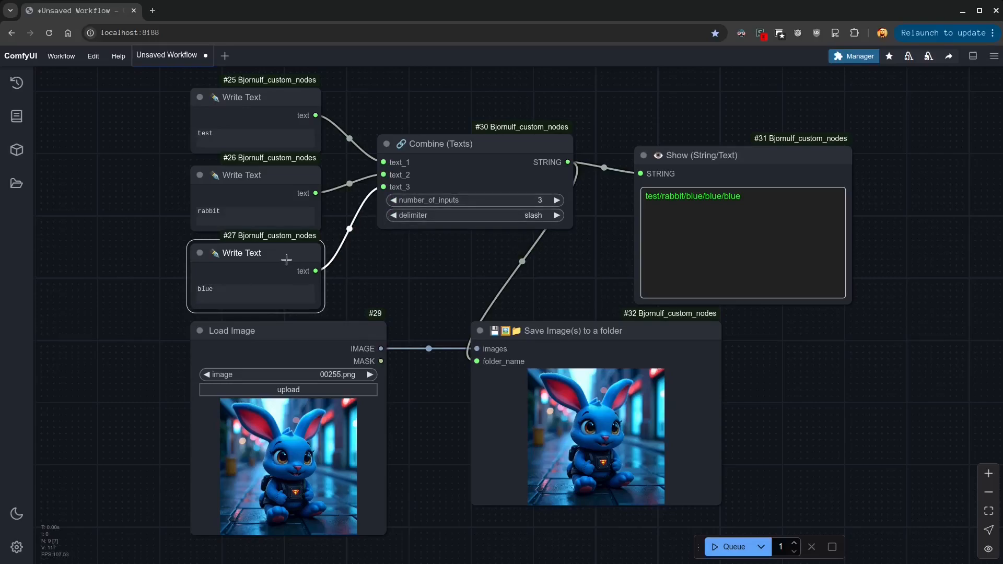
{"action": "left_click", "coordinate": [741, 549]}
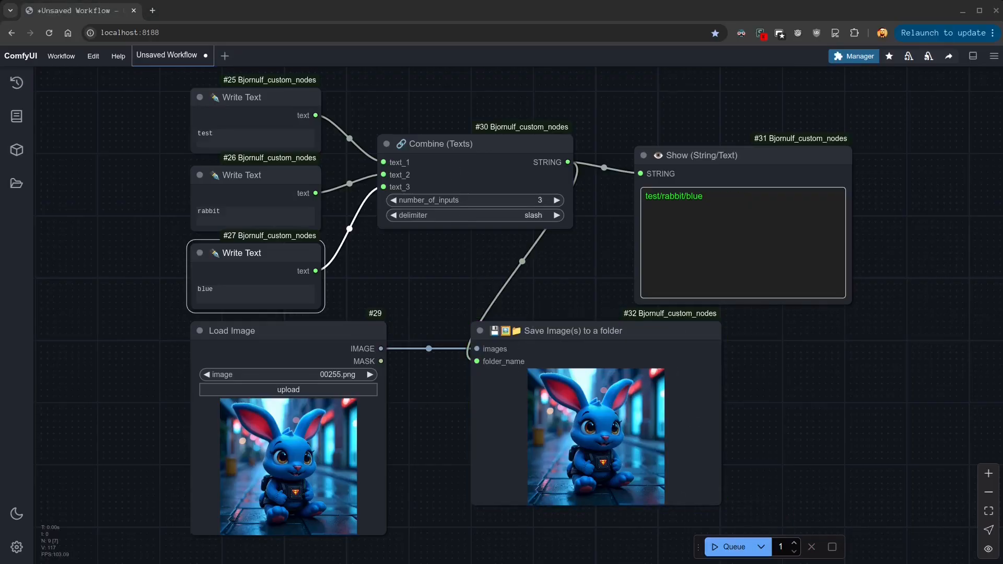
Switch to Dolphin, delete the blue subfolder inside test/rabbit/blue, and reopen the remaining blue folder from rabbit
{"action": "key", "text": "alt+Tab"}
{"action": "left_click", "coordinate": [14, 31]}
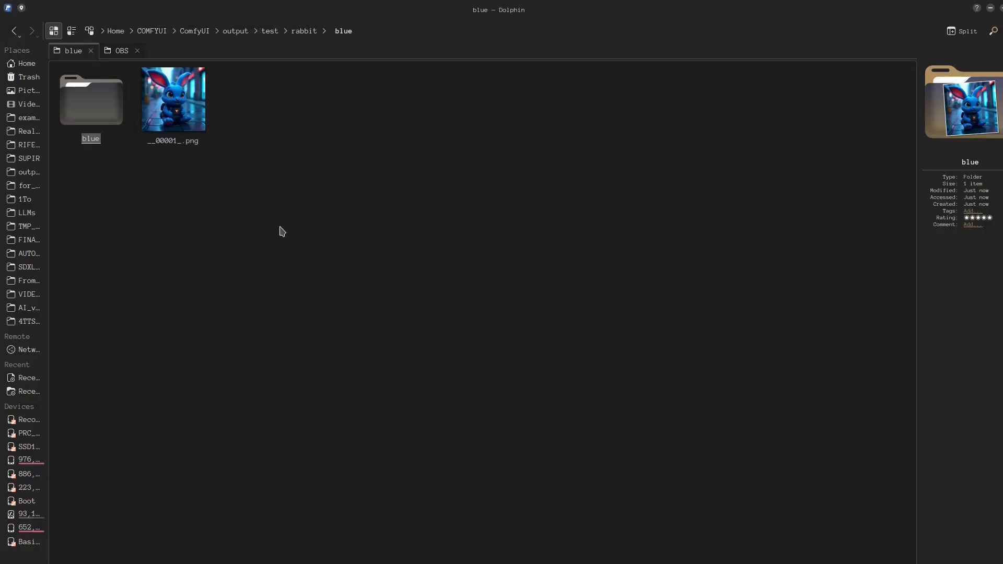
{"action": "key", "text": "Delete"}
{"action": "key", "text": "alt+Up"}
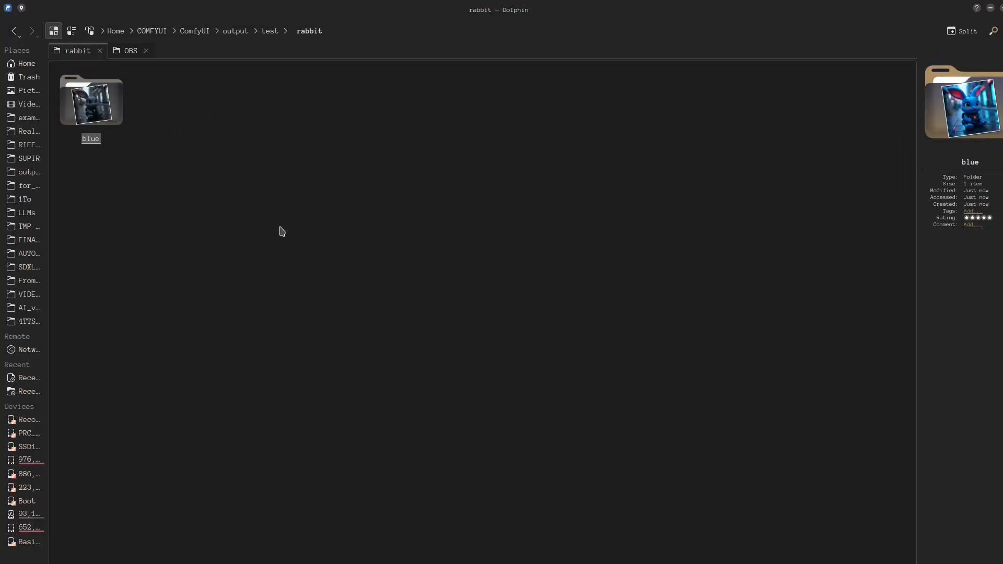
{"action": "double_click", "coordinate": [98, 103]}
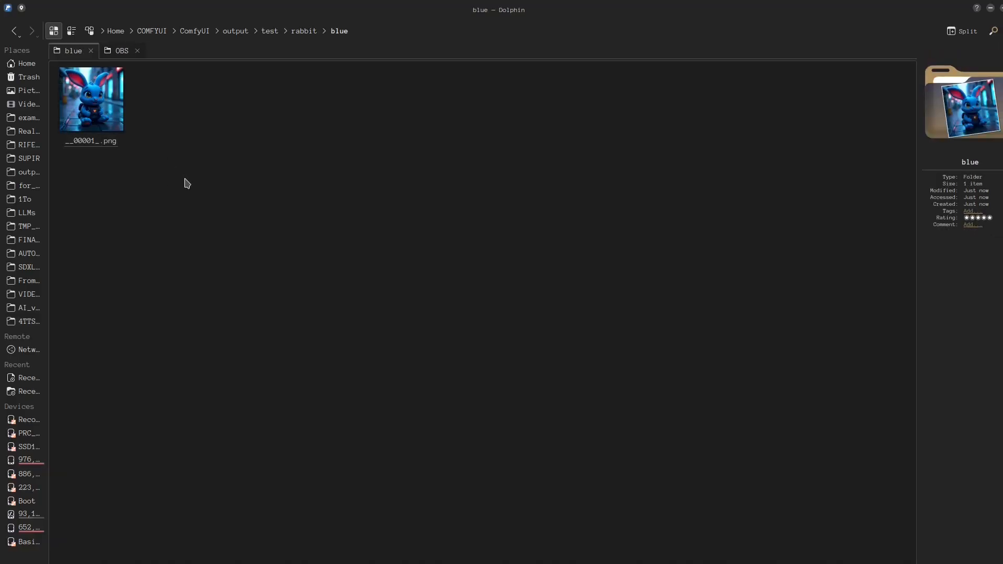
Switch back to ComfyUI and place two Write Pick Me Chain nodes side by side in an empty canvas area
{"action": "key", "text": "alt+Tab"}
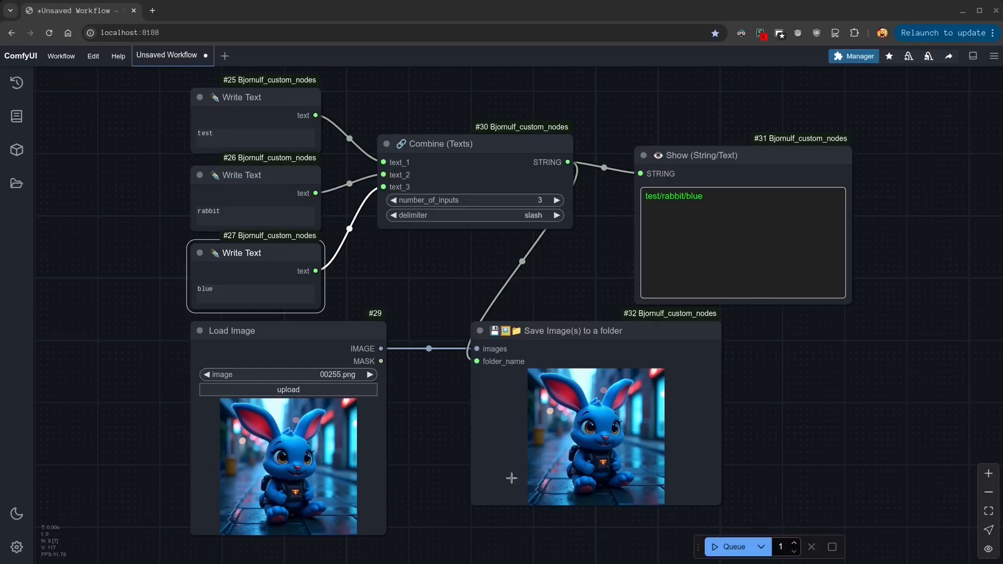
{"action": "left_click_drag", "start_coordinate": [590, 108], "coordinate": [591, 563]}
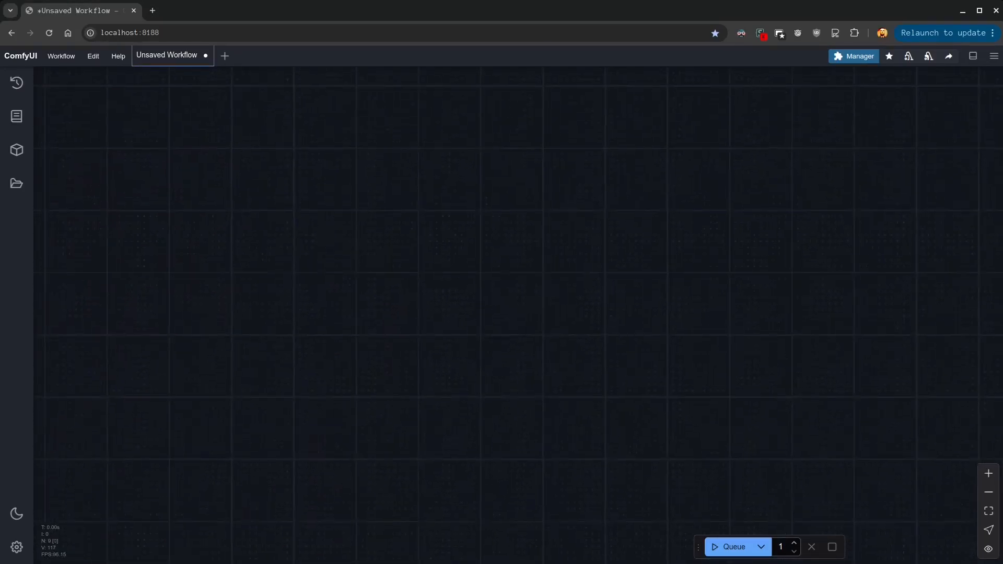
{"action": "double_click", "coordinate": [358, 267]}
{"action": "type", "text": "write t"}
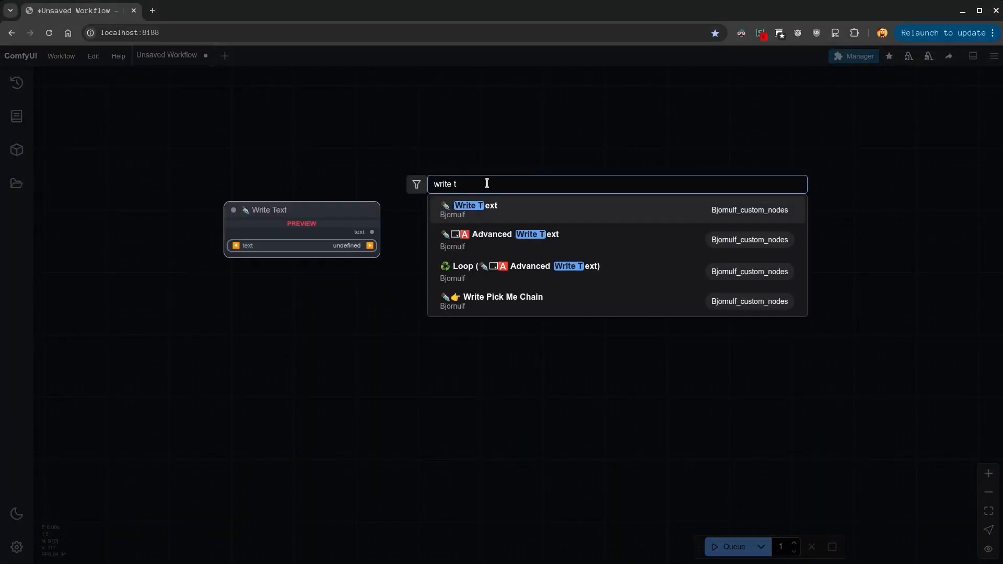
{"action": "left_click", "coordinate": [524, 302]}
{"action": "left_click_drag", "start_coordinate": [430, 244], "coordinate": [239, 198]}
{"action": "key", "text": "ctrl+v"}
{"action": "left_click_drag", "start_coordinate": [458, 223], "coordinate": [339, 198]}
Add a Show (String/Text) node connected to the second Write Pick Me Chain node's chain_text output and make it taller
{"action": "left_click", "coordinate": [536, 302]}
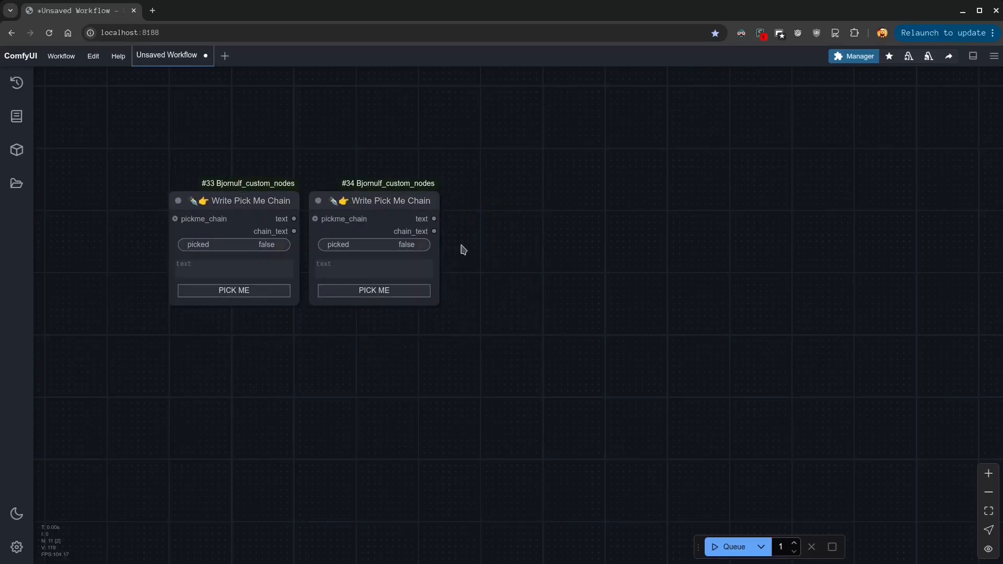
{"action": "left_click_drag", "start_coordinate": [435, 231], "coordinate": [488, 206]}
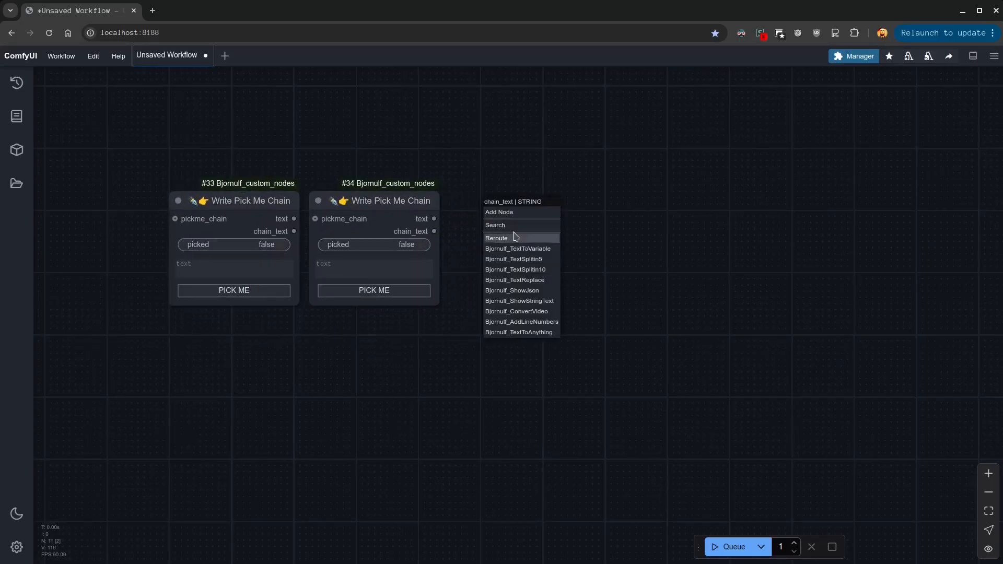
{"action": "left_click", "coordinate": [538, 300]}
{"action": "left_click", "coordinate": [504, 207]}
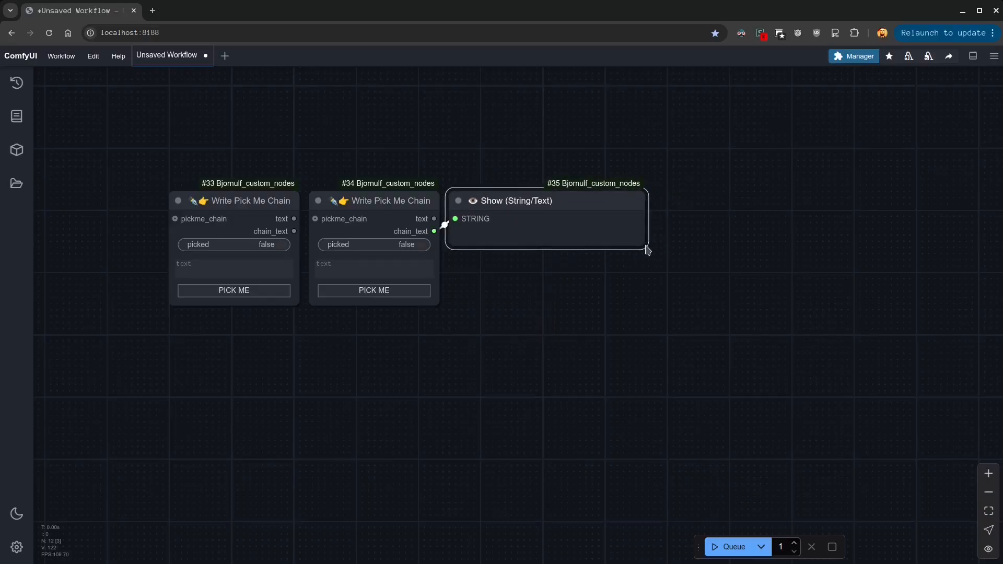
{"action": "left_click_drag", "start_coordinate": [643, 241], "coordinate": [635, 295]}
Enter A as the first Write Pick Me Chain node's text and B as the second's
{"action": "left_click", "coordinate": [262, 262]}
{"action": "type", "text": "A"}
{"action": "left_click", "coordinate": [391, 272]}
{"action": "type", "text": "B"}
{"action": "left_click", "coordinate": [487, 377]}
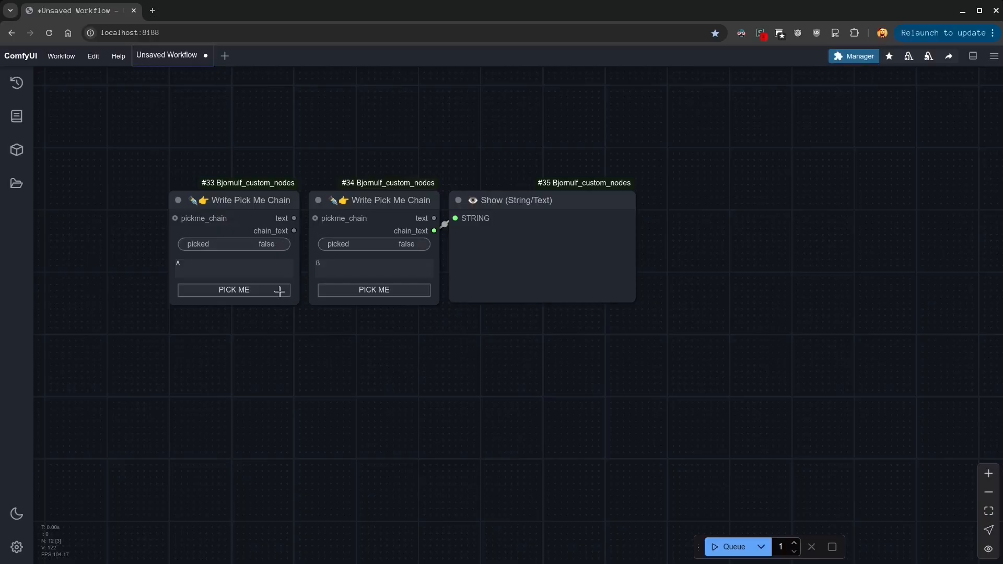
Pick the A node and space the three nodes further apart
{"action": "left_click", "coordinate": [258, 289]}
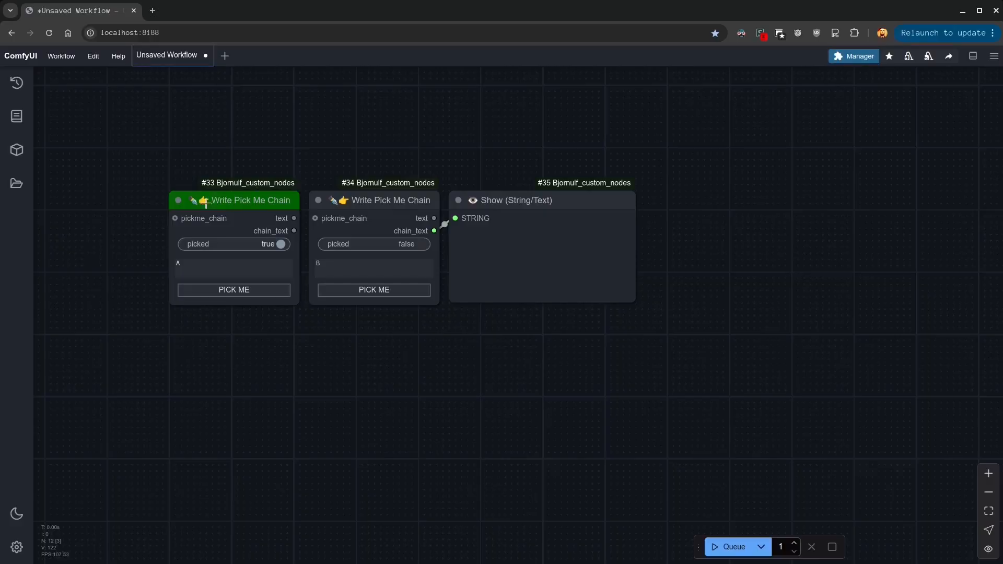
{"action": "left_click_drag", "start_coordinate": [245, 205], "coordinate": [198, 206]}
{"action": "left_click_drag", "start_coordinate": [460, 204], "coordinate": [518, 204]}
Pick the B node as well and run the workflow
{"action": "left_click", "coordinate": [373, 289]}
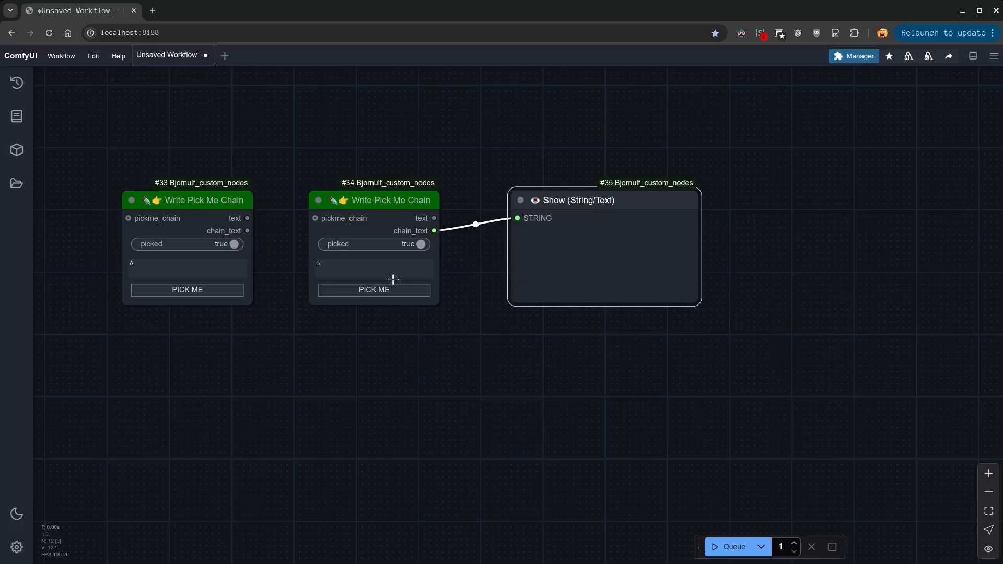
{"action": "left_click", "coordinate": [729, 547]}
{"action": "left_click", "coordinate": [328, 266]}
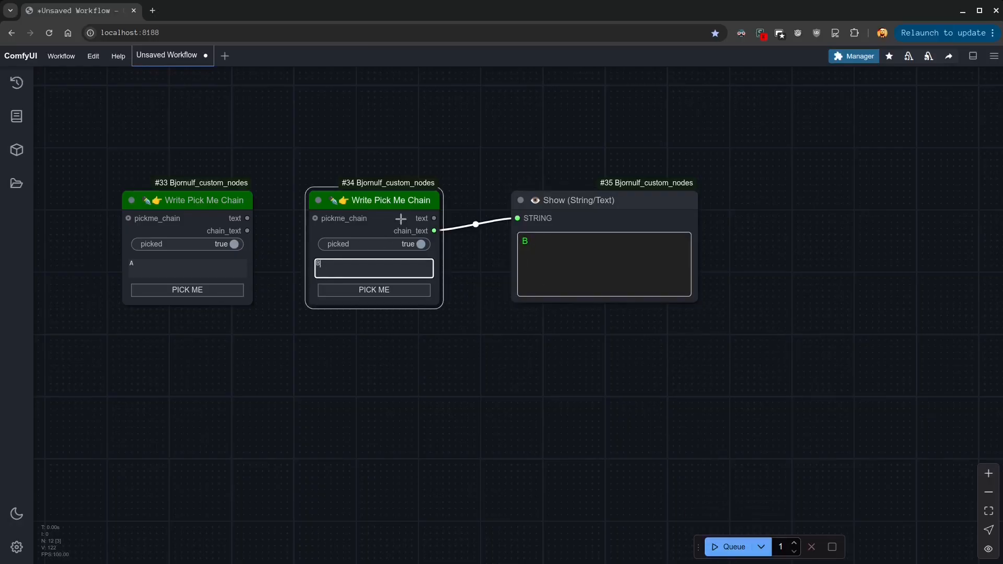
{"action": "left_click", "coordinate": [554, 213]}
{"action": "left_click", "coordinate": [378, 199]}
{"action": "left_click", "coordinate": [494, 380]}
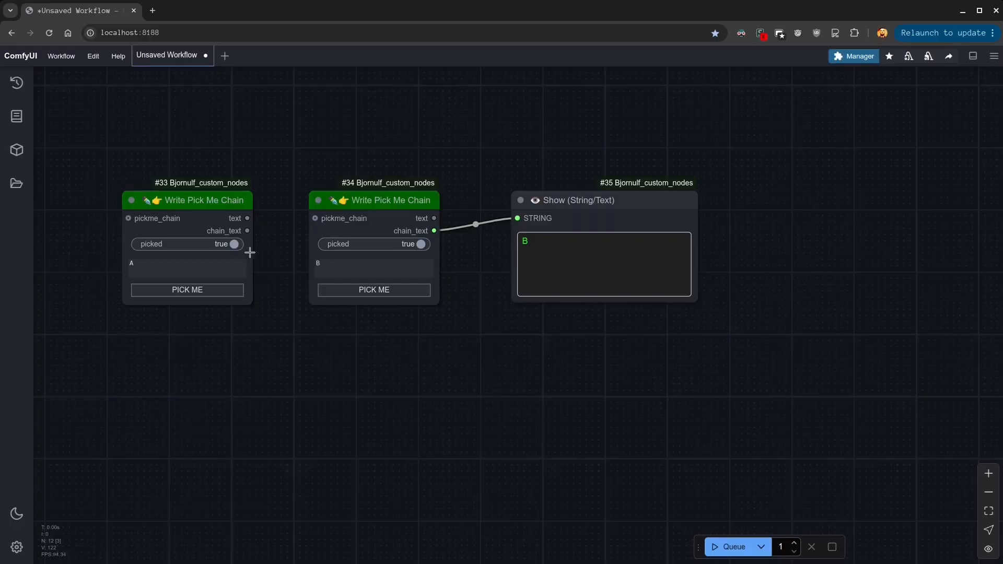
Connect the A node's chain_text output to the B node's pickme_chain input
{"action": "left_click_drag", "start_coordinate": [247, 230], "coordinate": [316, 218]}
{"action": "left_click", "coordinate": [175, 200]}
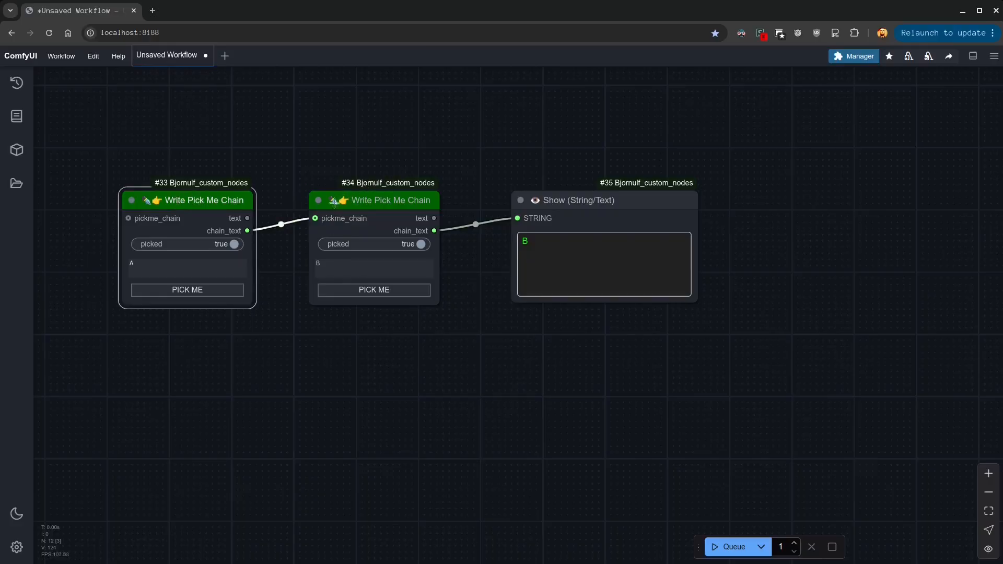
{"action": "left_click", "coordinate": [380, 207]}
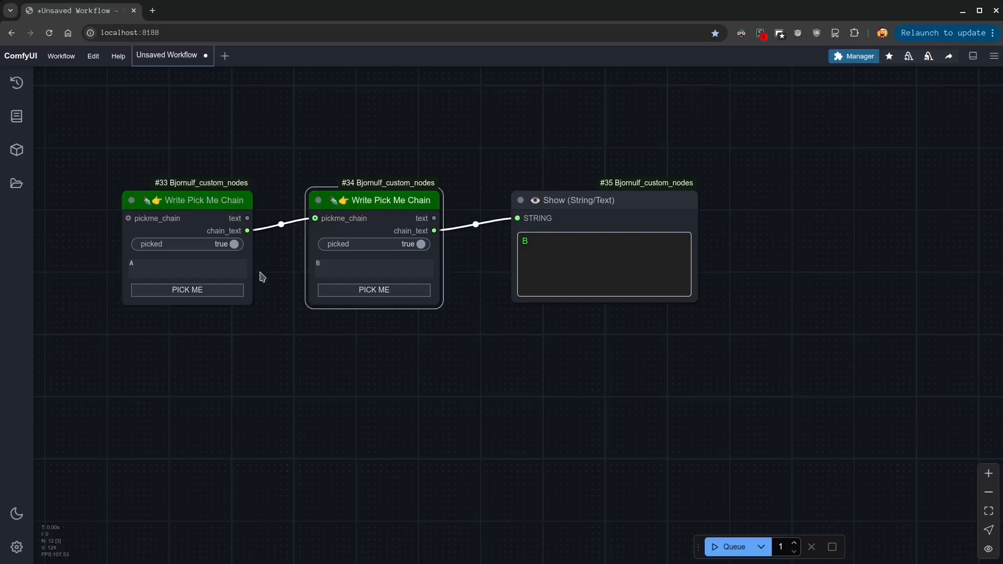
Alternate the pick between the linked A and B nodes, ending with B picked
{"action": "left_click", "coordinate": [204, 289]}
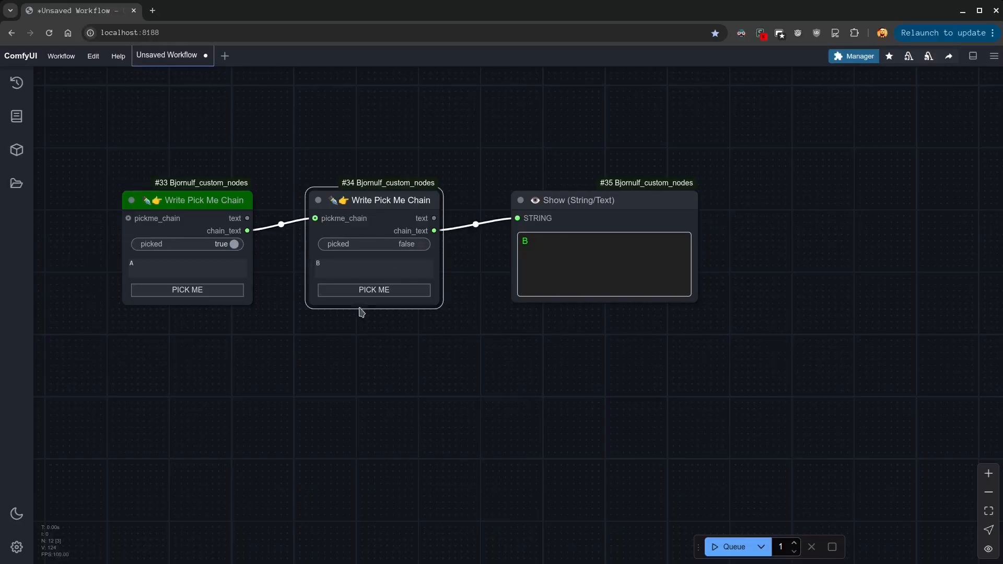
{"action": "left_click", "coordinate": [371, 289]}
{"action": "left_click", "coordinate": [176, 290]}
{"action": "left_click", "coordinate": [353, 291]}
{"action": "left_click", "coordinate": [183, 289]}
{"action": "left_click", "coordinate": [337, 291]}
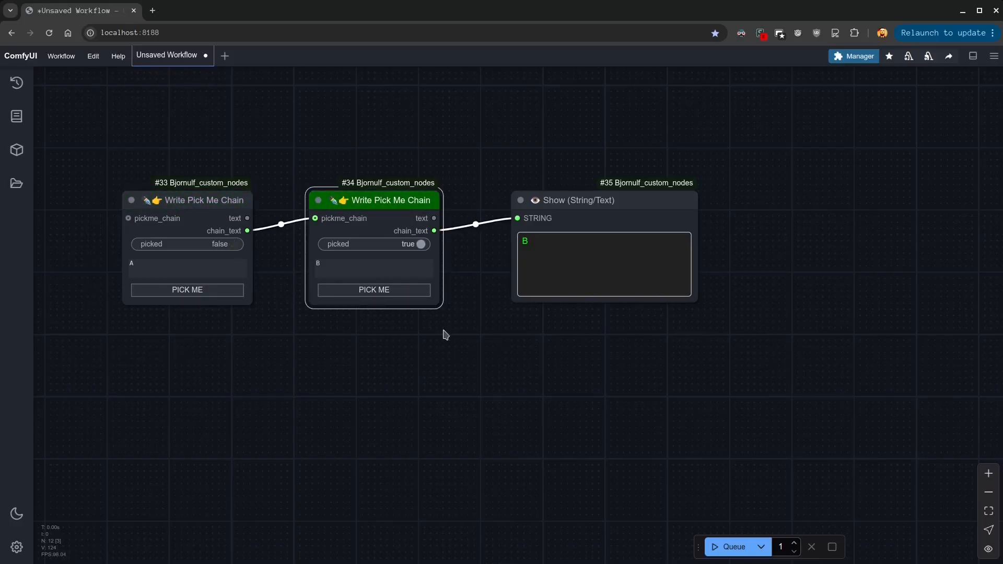
Run the workflow with B picked, and run it again with A picked
{"action": "left_click", "coordinate": [732, 547]}
{"action": "double_click", "coordinate": [537, 243]}
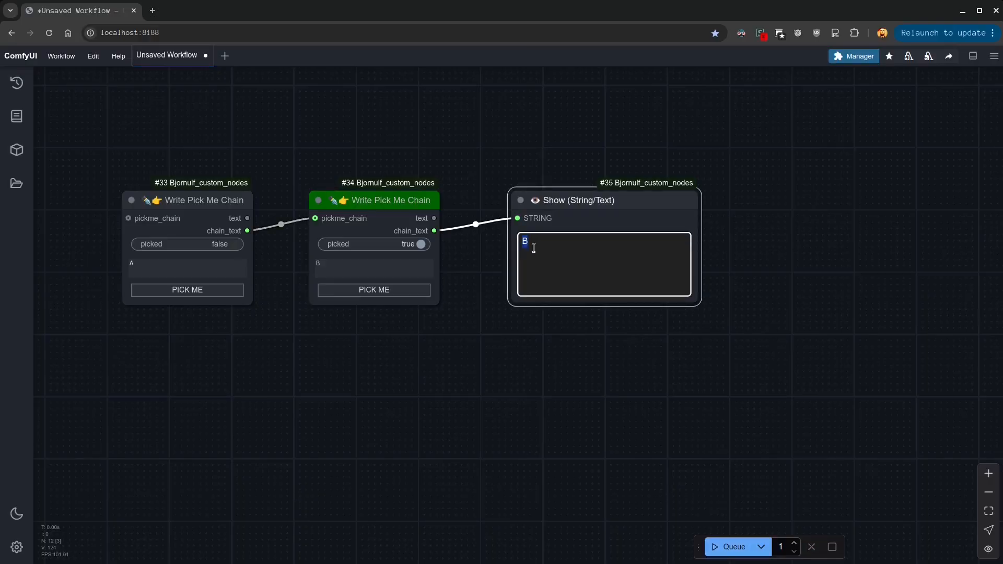
{"action": "left_click", "coordinate": [176, 290]}
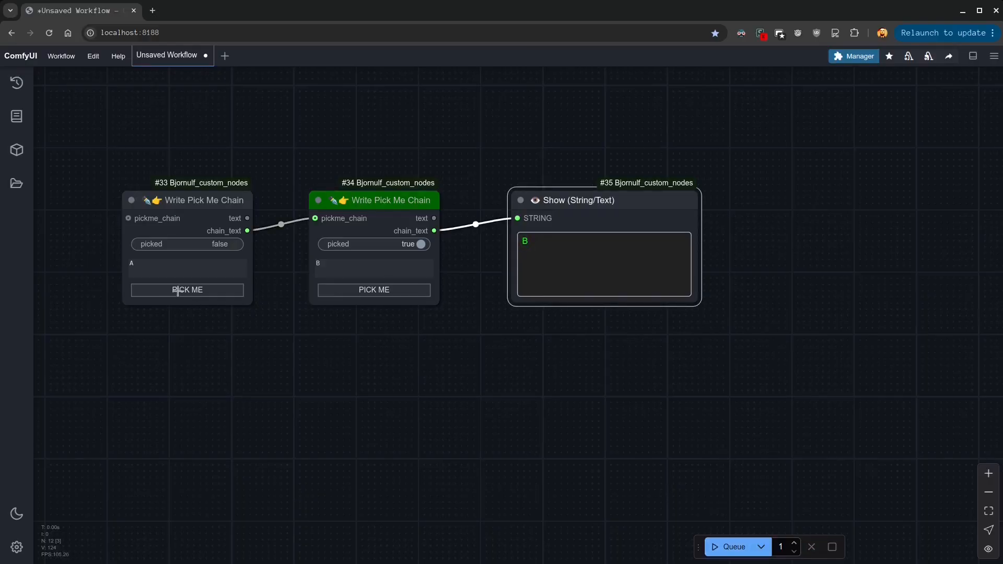
{"action": "left_click", "coordinate": [722, 549]}
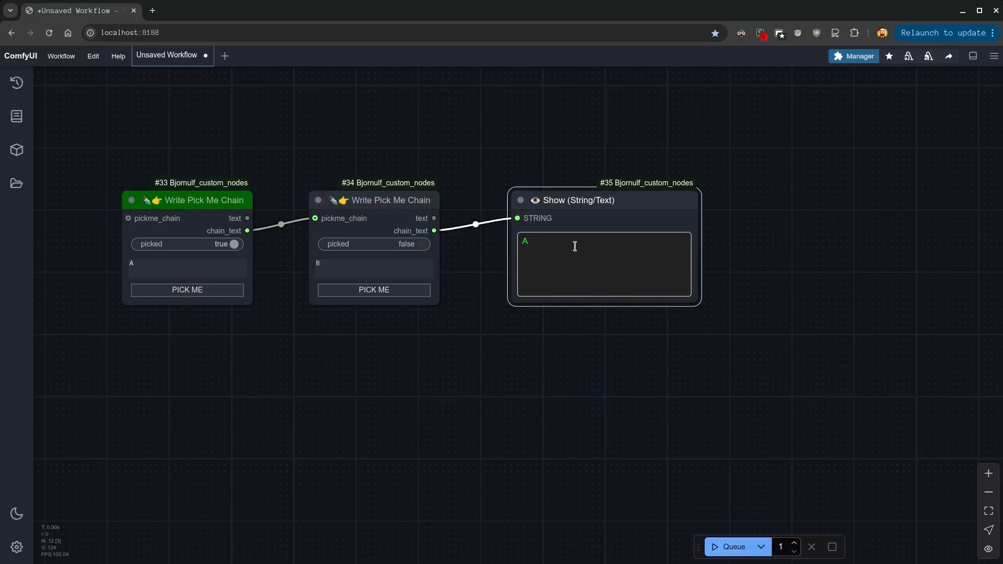
Duplicate the B node twice and line up the copies between B and the Show node, making room as needed
{"action": "left_click_drag", "start_coordinate": [350, 201], "coordinate": [304, 201]}
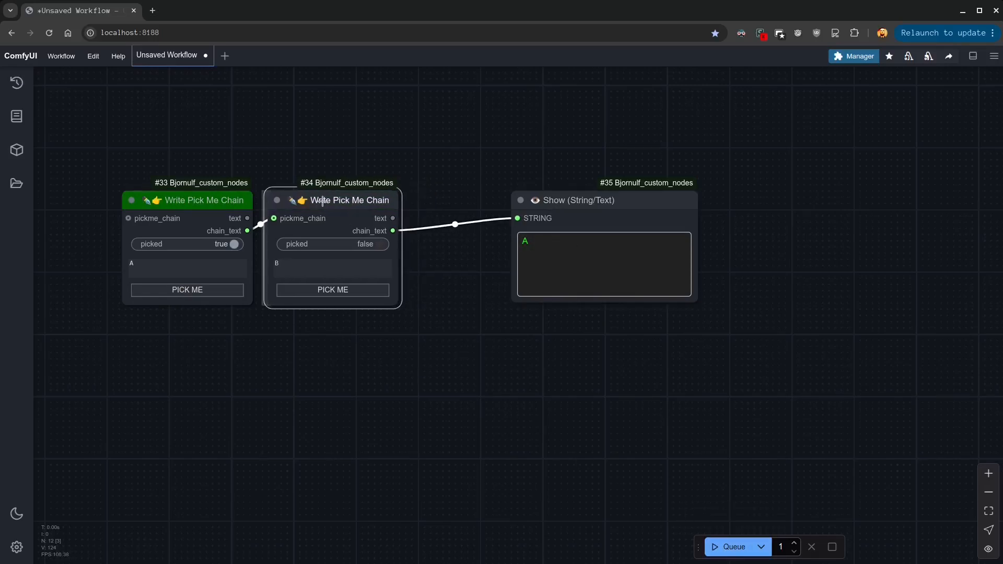
{"action": "left_click_drag", "start_coordinate": [578, 200], "coordinate": [656, 200]}
{"action": "left_click", "coordinate": [360, 200]}
{"action": "key", "text": "ctrl+c"}
{"action": "key", "text": "ctrl+v"}
{"action": "left_click_drag", "start_coordinate": [490, 204], "coordinate": [430, 209]}
{"action": "left_click_drag", "start_coordinate": [636, 219], "coordinate": [780, 219]}
{"action": "key", "text": "ctrl+v"}
{"action": "left_click_drag", "start_coordinate": [571, 222], "coordinate": [607, 220]}
Chain the four Write Pick Me nodes through chain_text and pickme_chain, and feed the last one into the Show node's STRING input
{"action": "left_click_drag", "start_coordinate": [390, 233], "coordinate": [408, 218]}
{"action": "left_click_drag", "start_coordinate": [527, 230], "coordinate": [549, 219]}
{"action": "left_click_drag", "start_coordinate": [668, 230], "coordinate": [735, 219]}
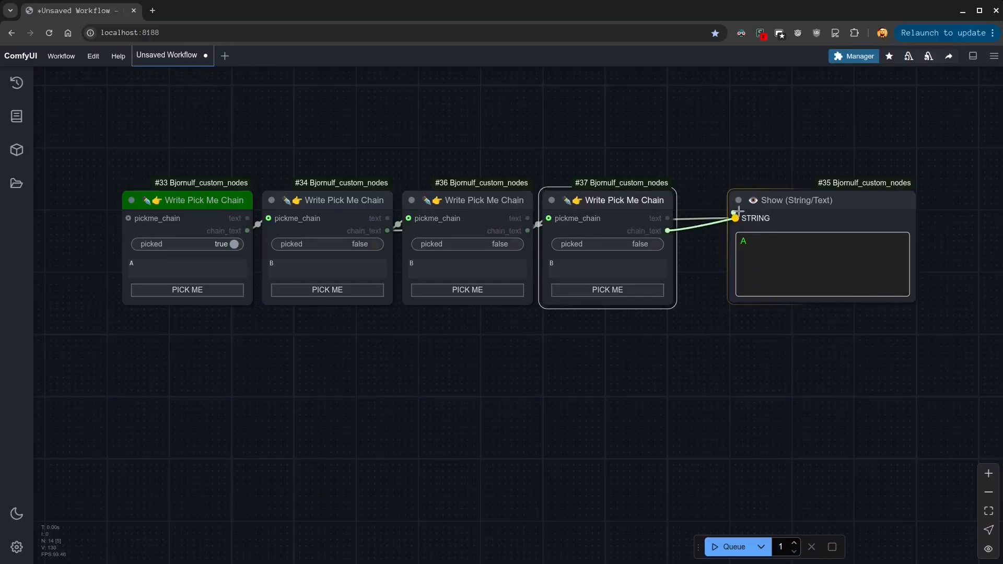
{"action": "left_click_drag", "start_coordinate": [802, 210], "coordinate": [754, 210]}
{"action": "left_click", "coordinate": [747, 361]}
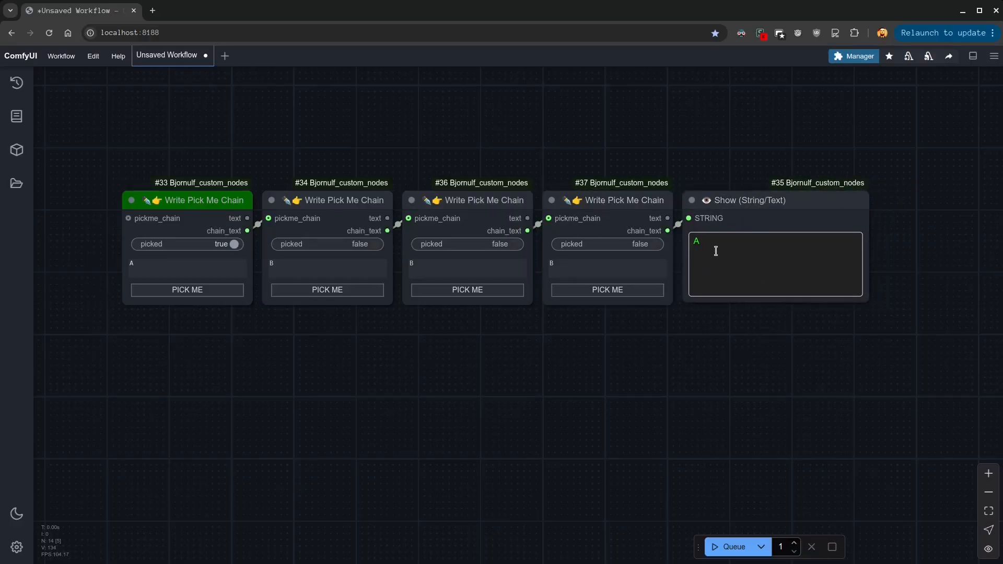
Pick the second, third and fourth chain nodes in turn and run the workflow with the fourth picked
{"action": "left_click", "coordinate": [316, 290]}
{"action": "left_click", "coordinate": [448, 291]}
{"action": "left_click", "coordinate": [590, 291]}
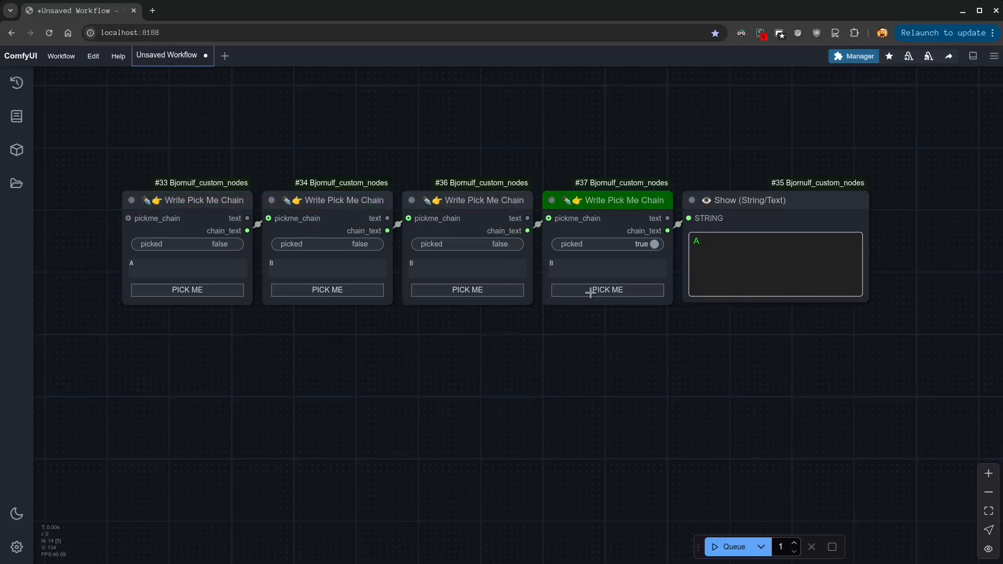
{"action": "left_click", "coordinate": [728, 546]}
Change the third chain node's text to C and the fourth's to D
{"action": "double_click", "coordinate": [476, 274]}
{"action": "type", "text": "C"}
{"action": "double_click", "coordinate": [554, 267]}
{"action": "type", "text": "D"}
{"action": "left_click", "coordinate": [588, 381]}
Run the workflow with D picked, and run it again with A picked
{"action": "left_click", "coordinate": [734, 547]}
{"action": "left_click", "coordinate": [201, 289]}
{"action": "left_click", "coordinate": [710, 547]}
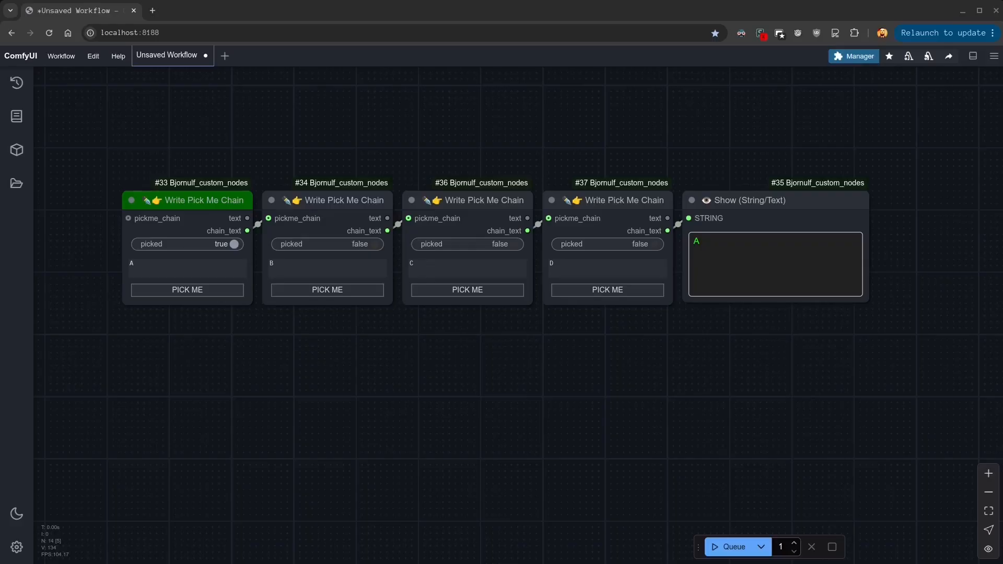
Copy the B node four times to form a second row of Write Pick Me Chain nodes below the first
{"action": "left_click", "coordinate": [336, 201]}
{"action": "key", "text": "ctrl+c"}
{"action": "key", "text": "ctrl+v"}
{"action": "left_click_drag", "start_coordinate": [518, 225], "coordinate": [170, 347]}
{"action": "key", "text": "ctrl+v"}
{"action": "left_click_drag", "start_coordinate": [356, 355], "coordinate": [306, 346]}
{"action": "key", "text": "ctrl+v"}
{"action": "left_click_drag", "start_coordinate": [500, 356], "coordinate": [450, 346]}
{"action": "key", "text": "ctrl+v"}
{"action": "left_click_drag", "start_coordinate": [614, 355], "coordinate": [614, 338]}
Duplicate the Show (String/Text) node and place the copy at the end of the second row
{"action": "left_click", "coordinate": [737, 205]}
{"action": "key", "text": "ctrl+c"}
{"action": "key", "text": "ctrl+v"}
{"action": "left_click_drag", "start_coordinate": [897, 331], "coordinate": [773, 339]}
Link the second row's nodes through chain_text and pickme_chain, with the last one feeding the new Show node
{"action": "left_click_drag", "start_coordinate": [672, 371], "coordinate": [703, 347]}
{"action": "left_click_drag", "start_coordinate": [543, 360], "coordinate": [563, 348]}
{"action": "left_click_drag", "start_coordinate": [402, 360], "coordinate": [423, 348]}
{"action": "left_click_drag", "start_coordinate": [257, 360], "coordinate": [283, 348]}
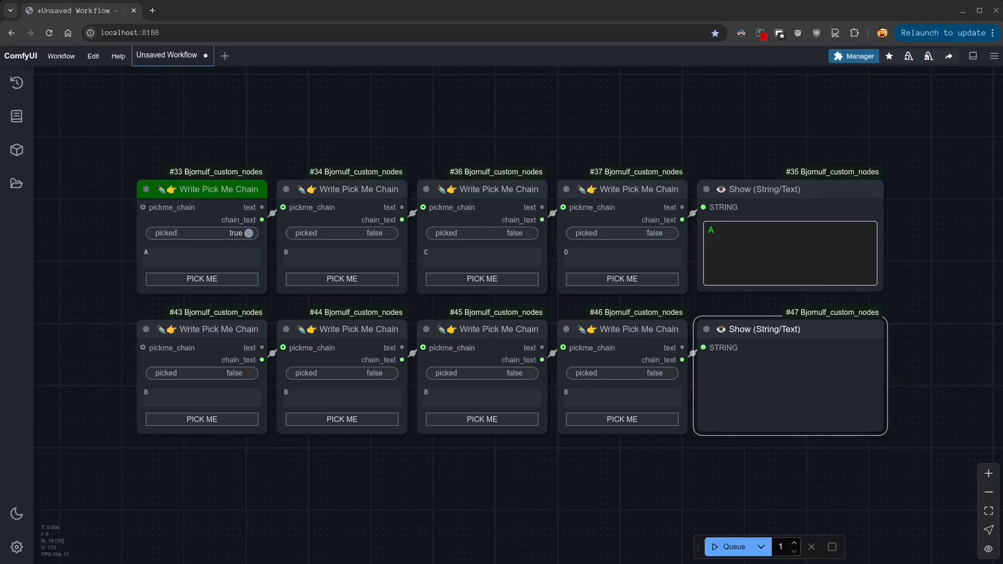
Set the second row's texts to 1, 2, 3 and 4
{"action": "left_click_drag", "start_coordinate": [157, 395], "coordinate": [129, 397]}
{"action": "type", "text": "1"}
{"action": "left_click", "coordinate": [297, 399]}
{"action": "type", "text": "22"}
{"action": "double_click", "coordinate": [437, 394]}
{"action": "type", "text": "3"}
{"action": "double_click", "coordinate": [565, 397]}
{"action": "type", "text": "4"}
{"action": "left_click", "coordinate": [624, 525]}
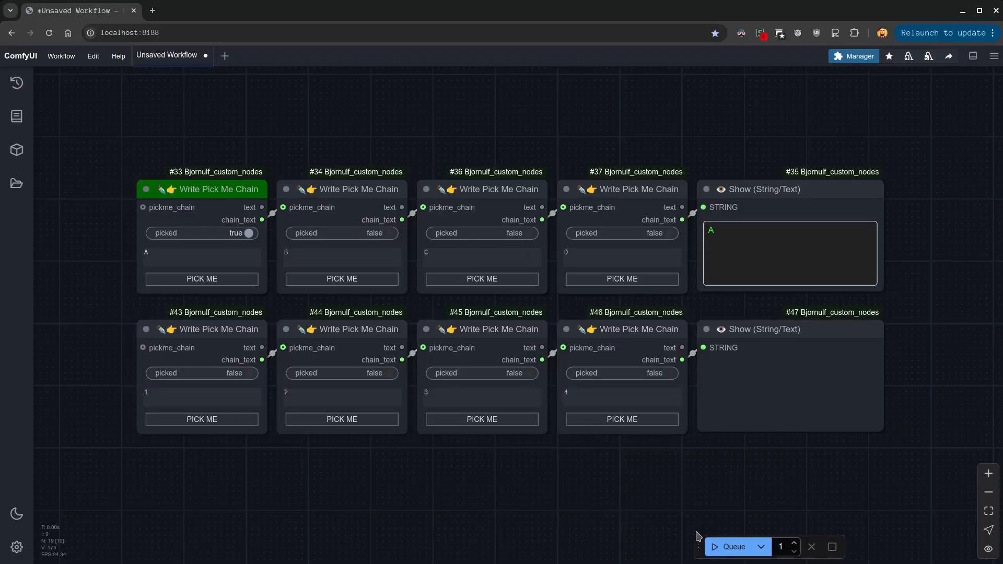
Pick the 4 node in the second row and run the workflow
{"action": "left_click", "coordinate": [622, 418]}
{"action": "left_click", "coordinate": [718, 547]}
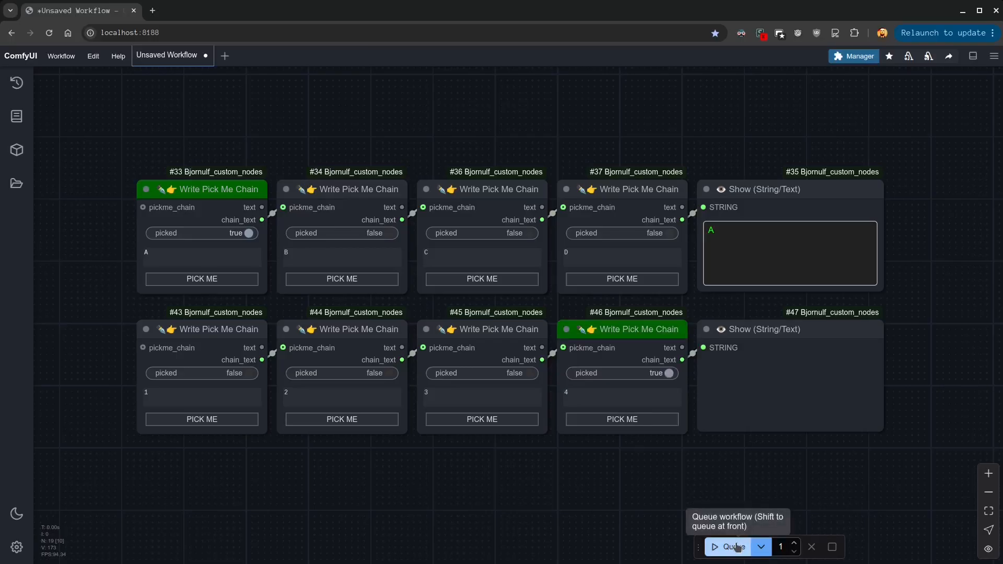
{"action": "left_click_drag", "start_coordinate": [647, 477], "coordinate": [600, 497]}
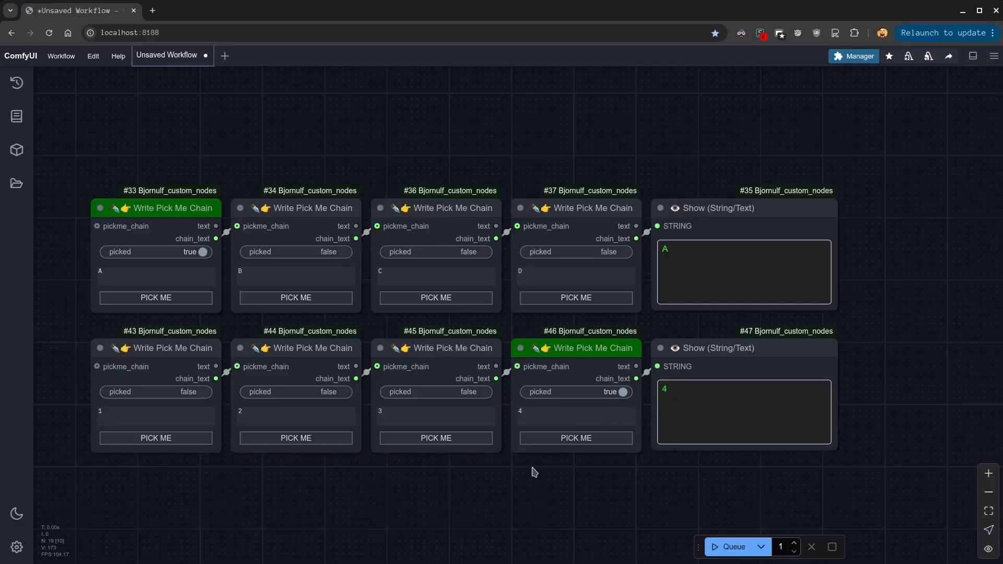
Switch the second row's pick to the 2 node and run the workflow
{"action": "left_click_drag", "start_coordinate": [515, 477], "coordinate": [556, 482]}
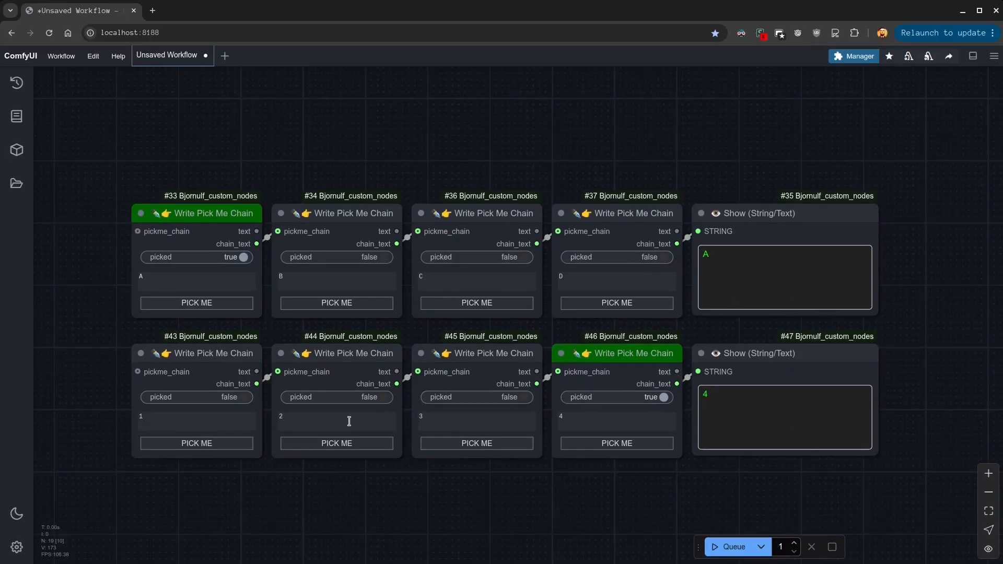
{"action": "left_click", "coordinate": [336, 443]}
{"action": "left_click", "coordinate": [729, 547]}
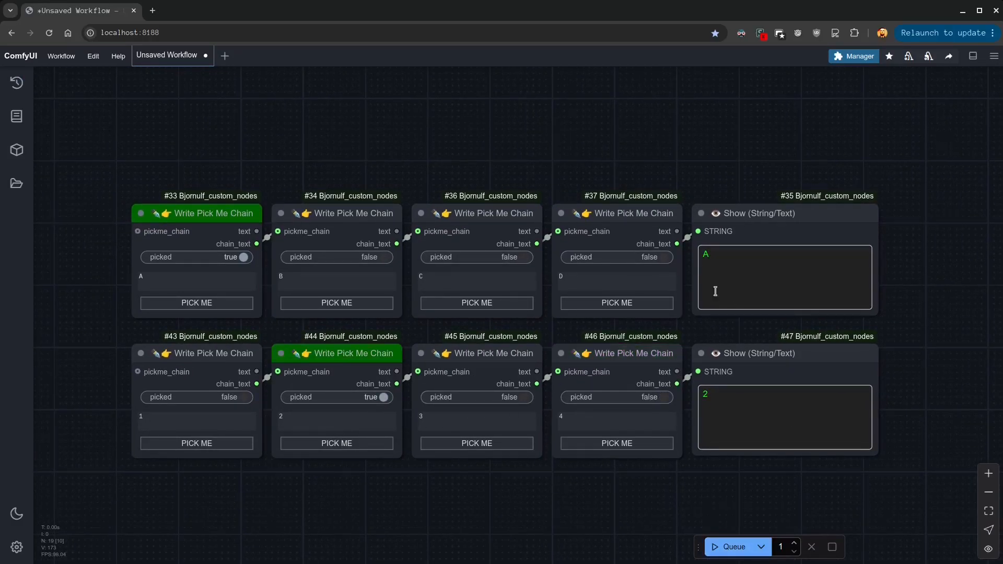
Add a Note node in front of the first row and place a copy of it in front of the second row
{"action": "left_click_drag", "start_coordinate": [372, 511], "coordinate": [446, 507]}
{"action": "double_click", "coordinate": [165, 243]}
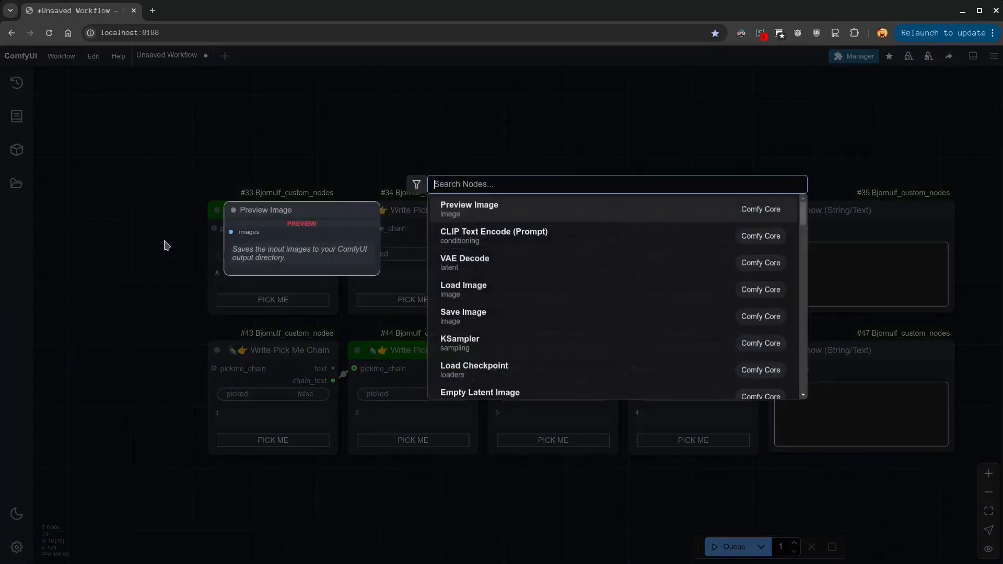
{"action": "type", "text": "note"}
{"action": "key", "text": "Return"}
{"action": "left_click_drag", "start_coordinate": [184, 231], "coordinate": [137, 246]}
{"action": "key", "text": "ctrl+c"}
{"action": "key", "text": "ctrl+v"}
{"action": "left_click_drag", "start_coordinate": [252, 273], "coordinate": [156, 381]}
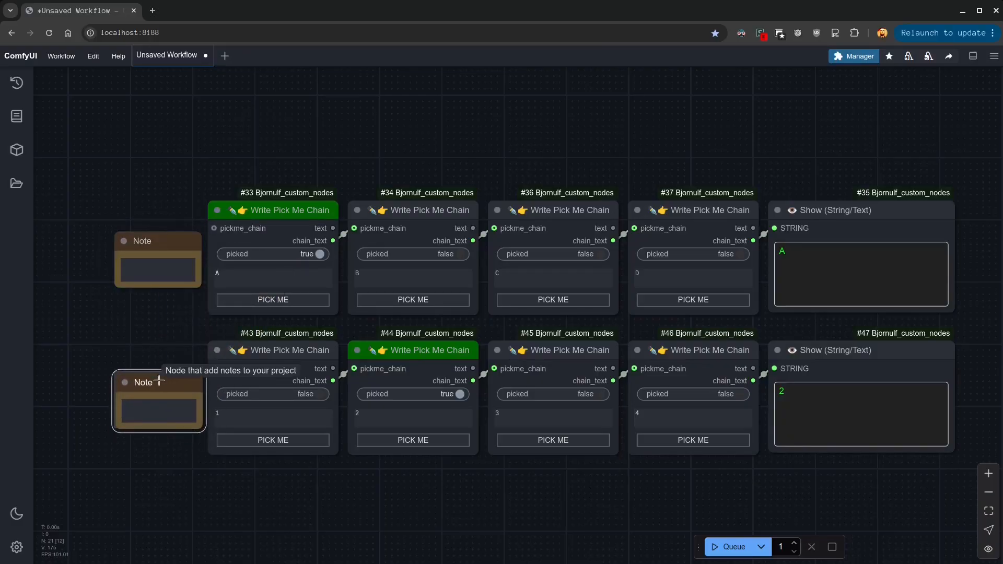
Label the first row's note COLOR and the second row's note ANIMAL
{"action": "left_click", "coordinate": [159, 265]}
{"action": "type", "text": "COLOR"}
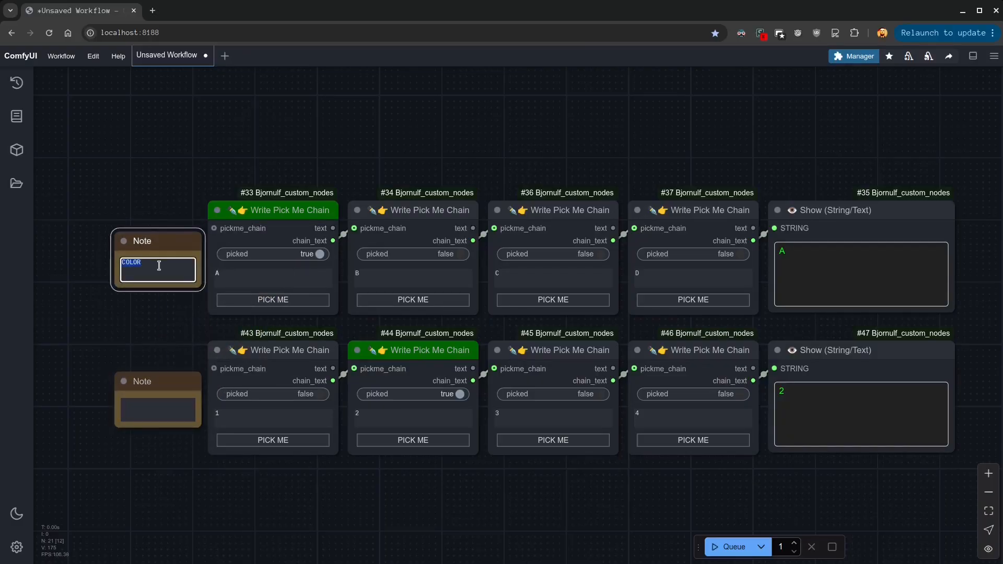
{"action": "left_click", "coordinate": [154, 409]}
{"action": "type", "text": "ANIMAL"}
Set the COLOR row's texts to black, blue, red and orange
{"action": "left_click", "coordinate": [258, 278]}
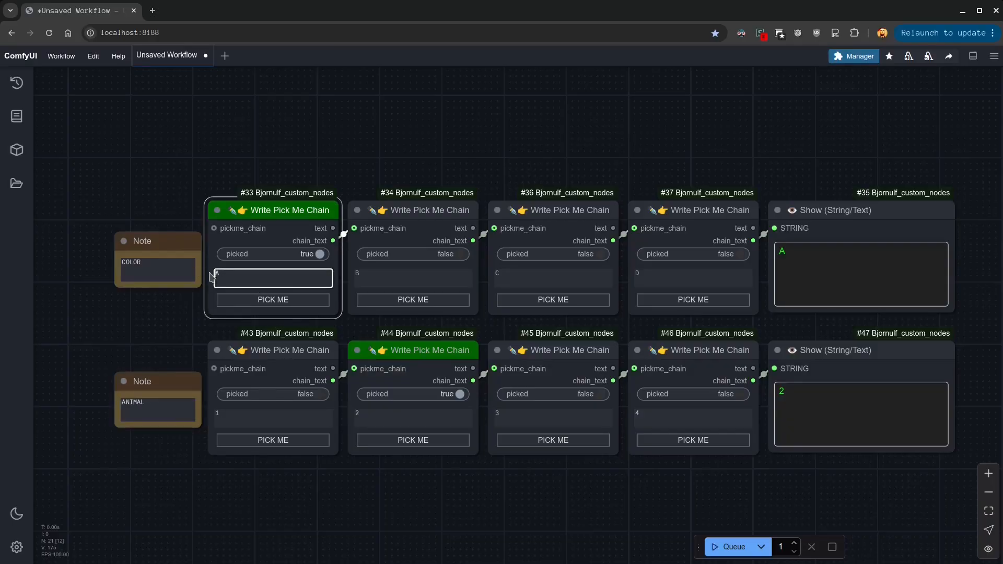
{"action": "type", "text": "black"}
{"action": "key", "text": "Tab"}
{"action": "type", "text": "blue"}
{"action": "key", "text": "Tab"}
{"action": "type", "text": "red"}
{"action": "key", "text": "Tab"}
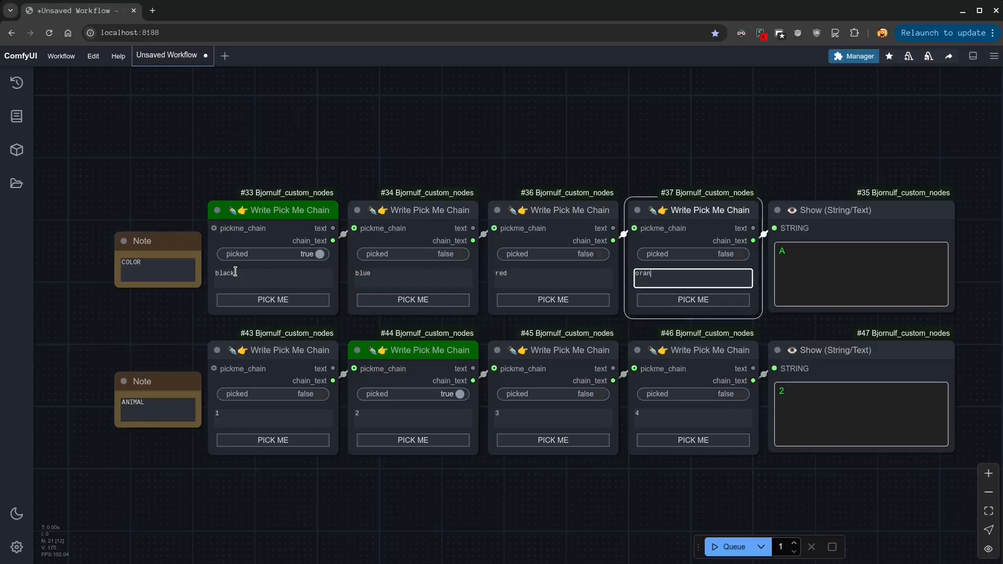
Set the ANIMAL row's texts to dog, cat, elephant and monkey
{"action": "double_click", "coordinate": [230, 418]}
{"action": "type", "text": "dog"}
{"action": "key", "text": "Tab"}
{"action": "key", "text": "Tab"}
{"action": "type", "text": "elephant"}
{"action": "key", "text": "Tab"}
{"action": "key", "text": "BackSpace"}
{"action": "type", "text": "monkey"}
{"action": "left_click", "coordinate": [418, 501]}
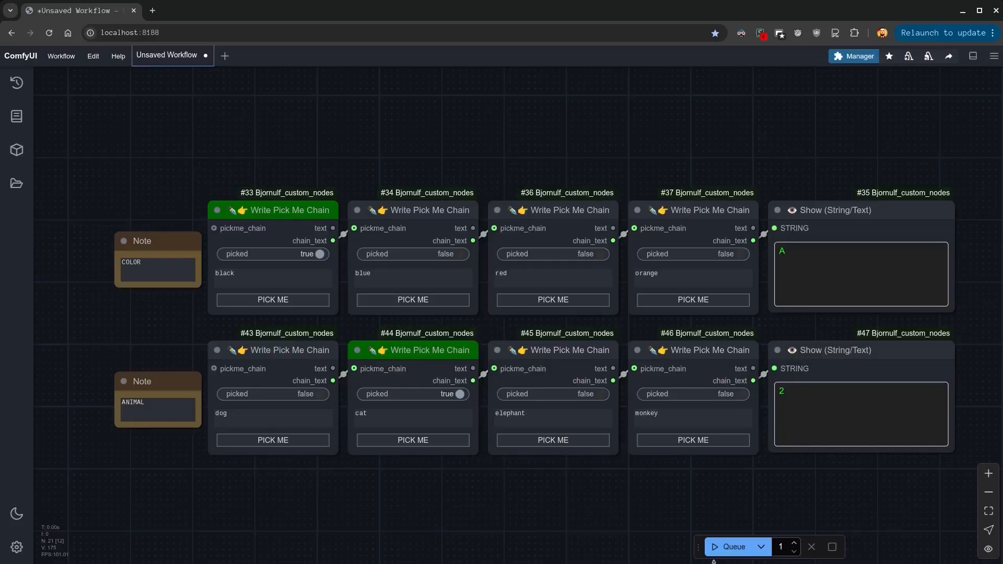
Run the workflow with black and cat picked, and run it again with monkey picked in the ANIMAL row
{"action": "left_click", "coordinate": [729, 547]}
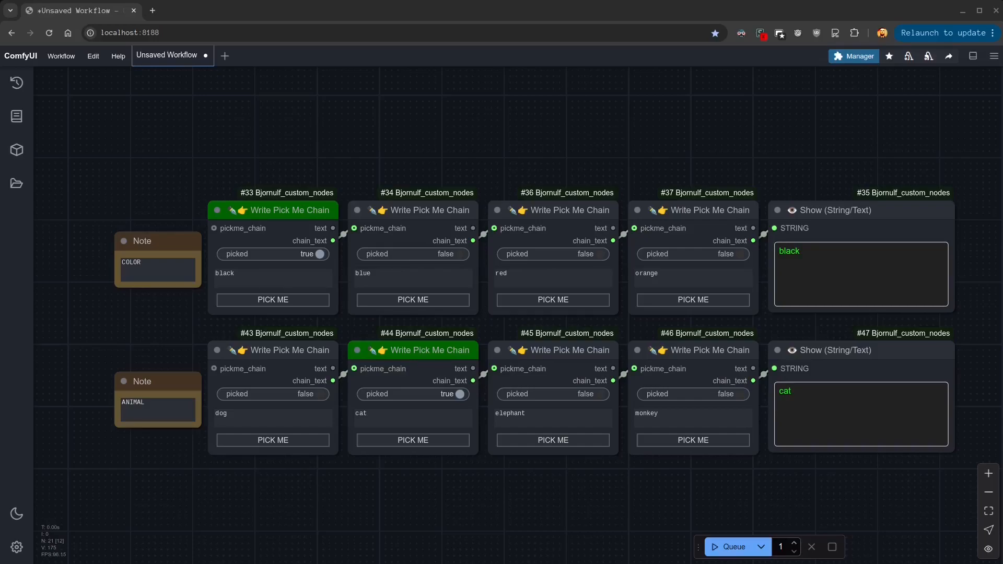
{"action": "left_click", "coordinate": [663, 440]}
{"action": "left_click", "coordinate": [732, 547]}
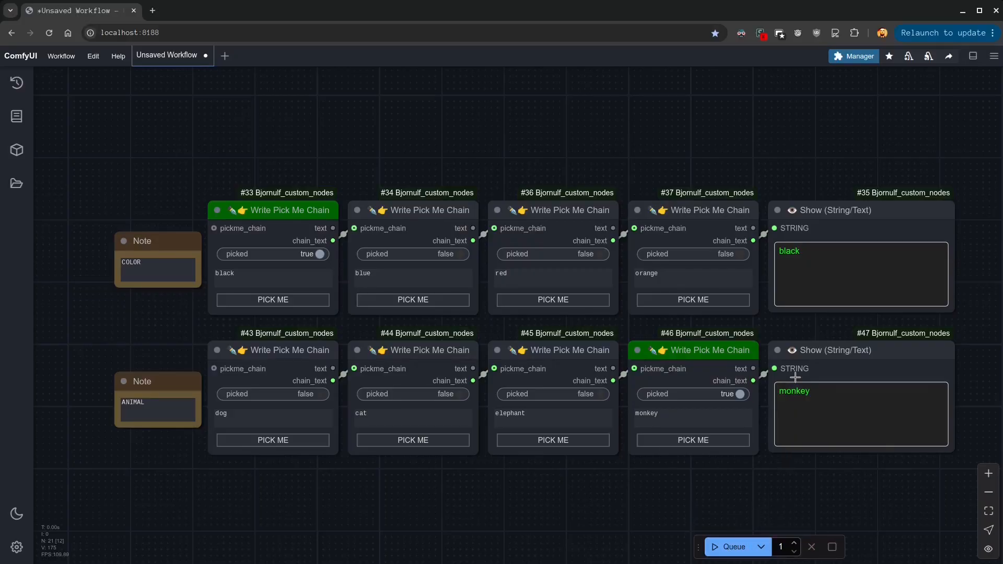
Pick red in the COLOR row and run the workflow
{"action": "left_click", "coordinate": [563, 301]}
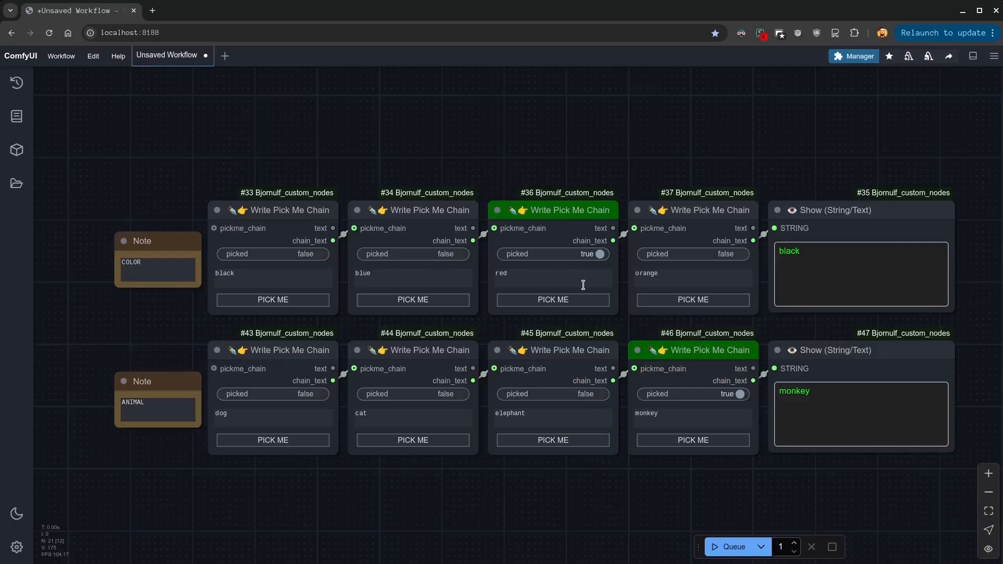
{"action": "left_click", "coordinate": [732, 546]}
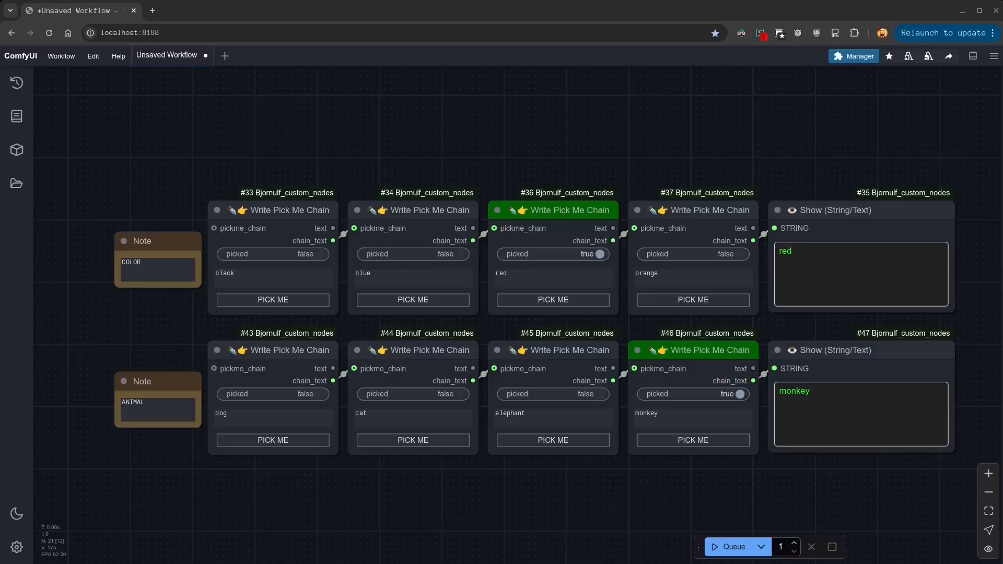
Add an Advanced Write Text node in the empty space beside the two Show nodes
{"action": "left_click_drag", "start_coordinate": [836, 499], "coordinate": [314, 498]}
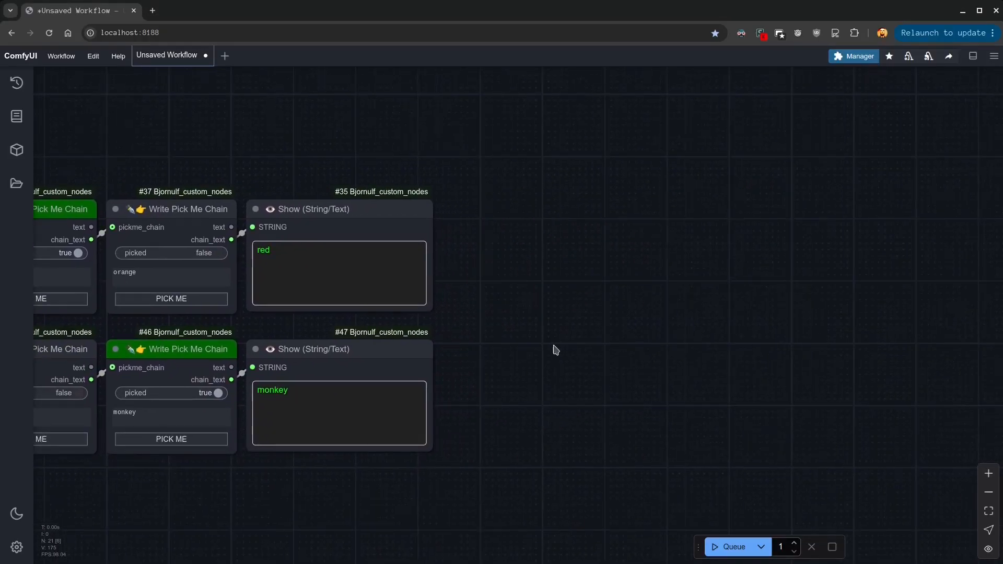
{"action": "double_click", "coordinate": [601, 309]}
{"action": "type", "text": "adv"}
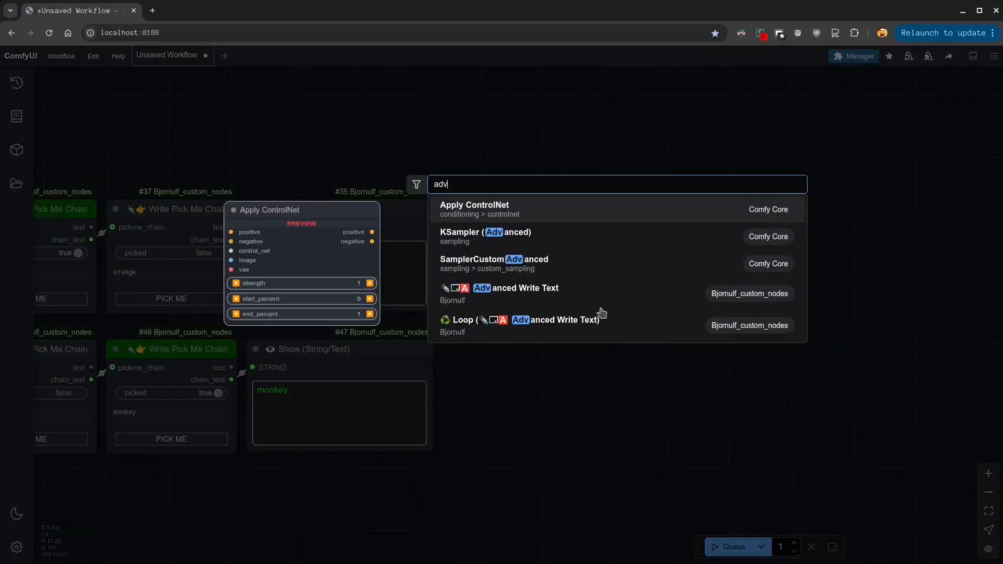
{"action": "type", "text": "nc"}
{"action": "key", "text": "BackSpace"}
{"action": "key", "text": "BackSpace"}
{"action": "key", "text": "BackSpace"}
{"action": "type", "text": "vance"}
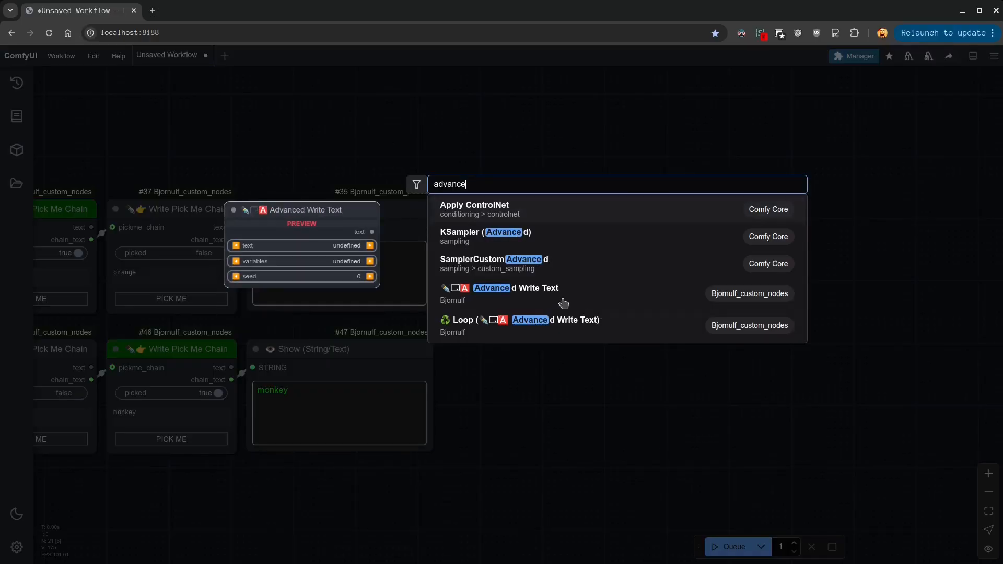
{"action": "left_click", "coordinate": [553, 297]}
{"action": "left_click_drag", "start_coordinate": [666, 302], "coordinate": [526, 266]}
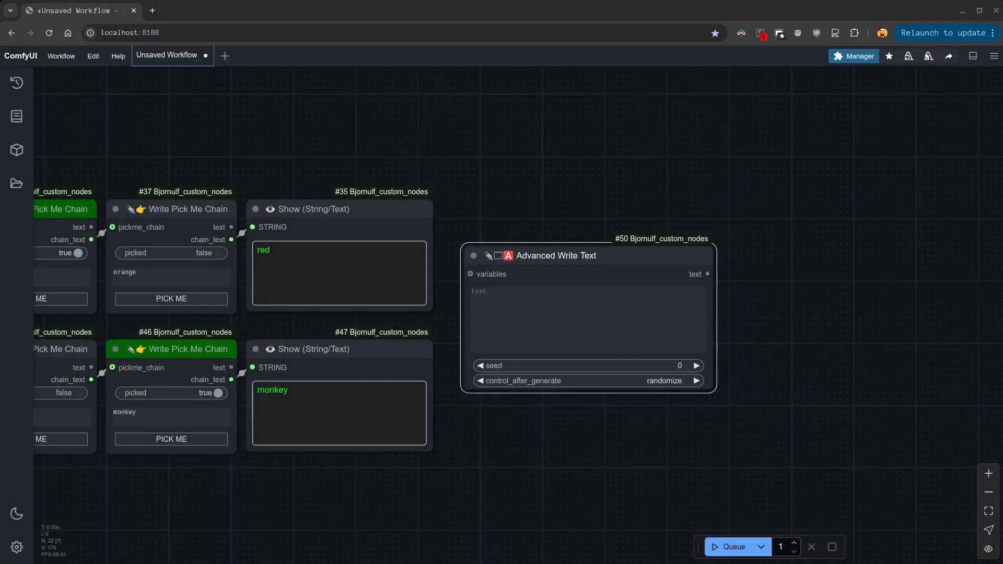
Duplicate the COLOR row's Show node, place it beside Advanced Write Text and connect it to that node's text output
{"action": "left_click", "coordinate": [314, 205]}
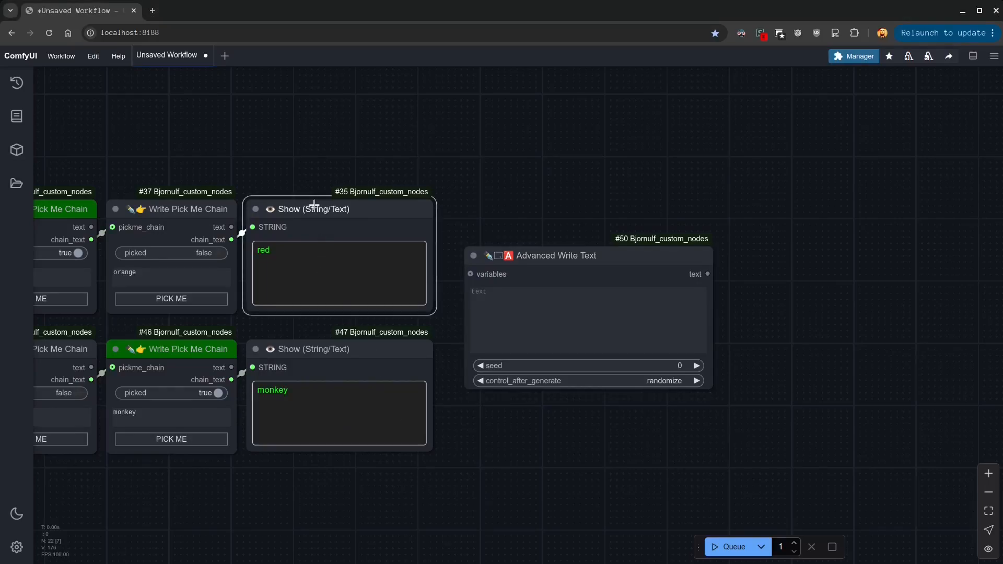
{"action": "key", "text": "ctrl+c"}
{"action": "key", "text": "ctrl+v"}
{"action": "mouse_move", "coordinate": [712, 233]}
{"action": "left_mouse_down"}
{"action": "mouse_move", "coordinate": [934, 266]}
{"action": "mouse_move", "coordinate": [919, 265]}
{"action": "left_mouse_up"}
{"action": "left_click_drag", "start_coordinate": [846, 296], "coordinate": [821, 302]}
{"action": "left_click_drag", "start_coordinate": [688, 484], "coordinate": [603, 450]}
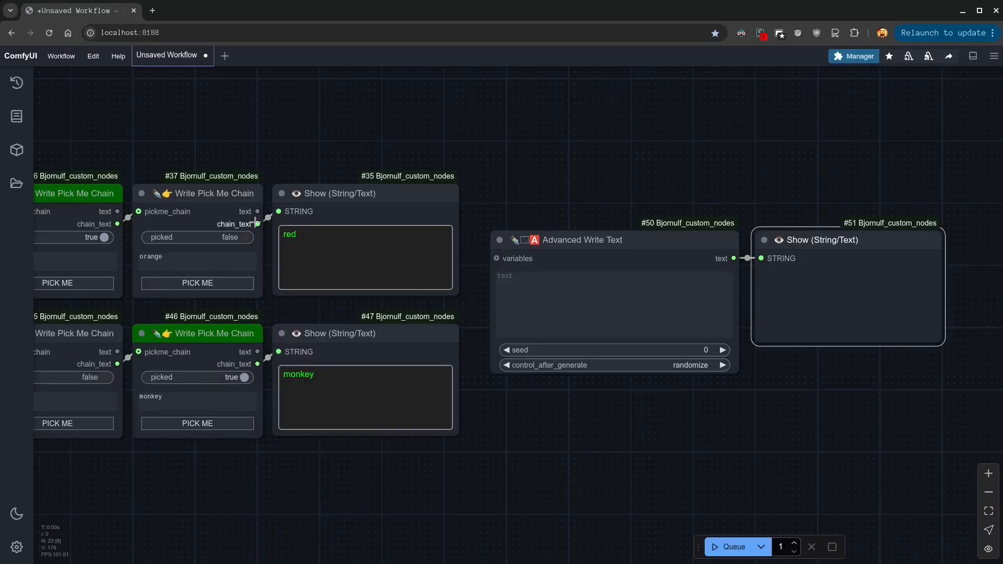
Add a Set Variable from Text node fed by the COLOR row's final chain_text output, placed above Advanced Write Text
{"action": "left_click_drag", "start_coordinate": [256, 223], "coordinate": [390, 115]}
{"action": "left_click", "coordinate": [416, 134]}
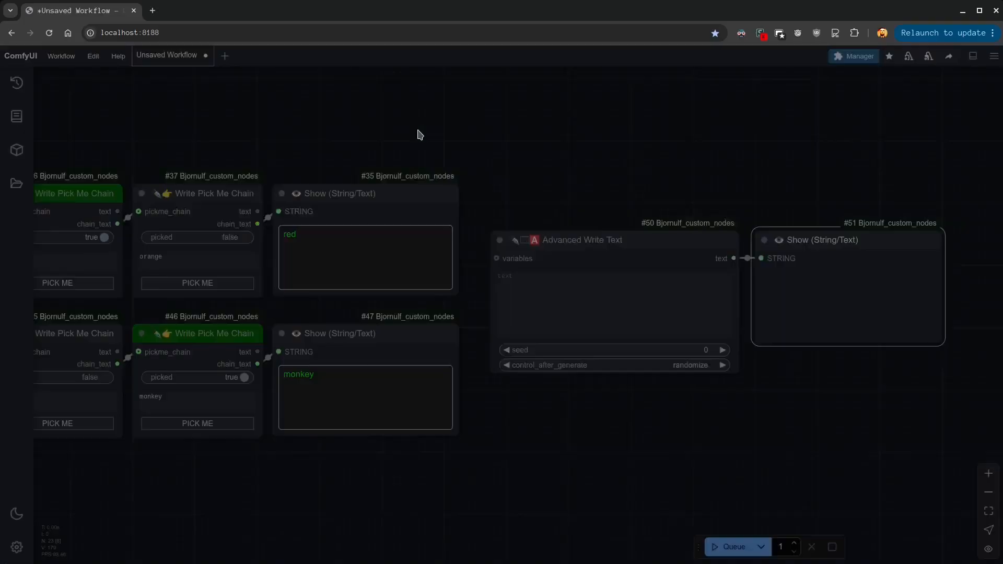
{"action": "type", "text": "varia"}
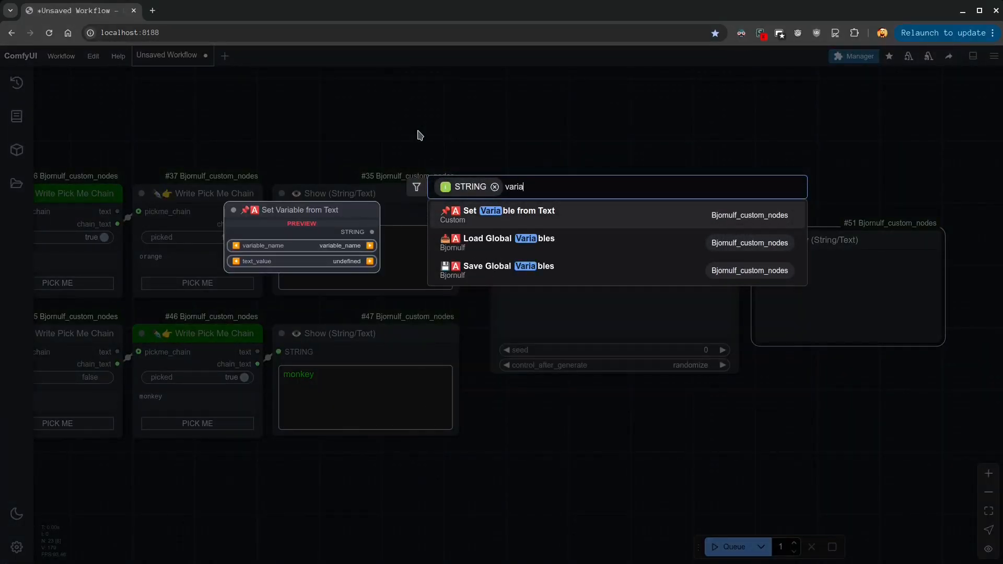
{"action": "left_click", "coordinate": [529, 218]}
{"action": "left_click_drag", "start_coordinate": [486, 115], "coordinate": [564, 146]}
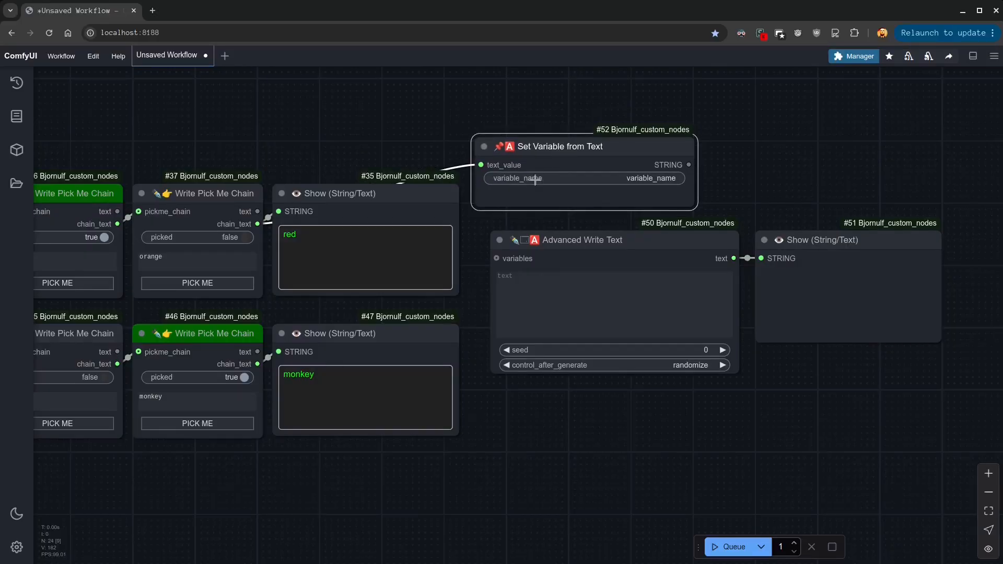
Name the variable COLOR and connect its STRING output to the variables input of Advanced Write Text
{"action": "left_click", "coordinate": [630, 178]}
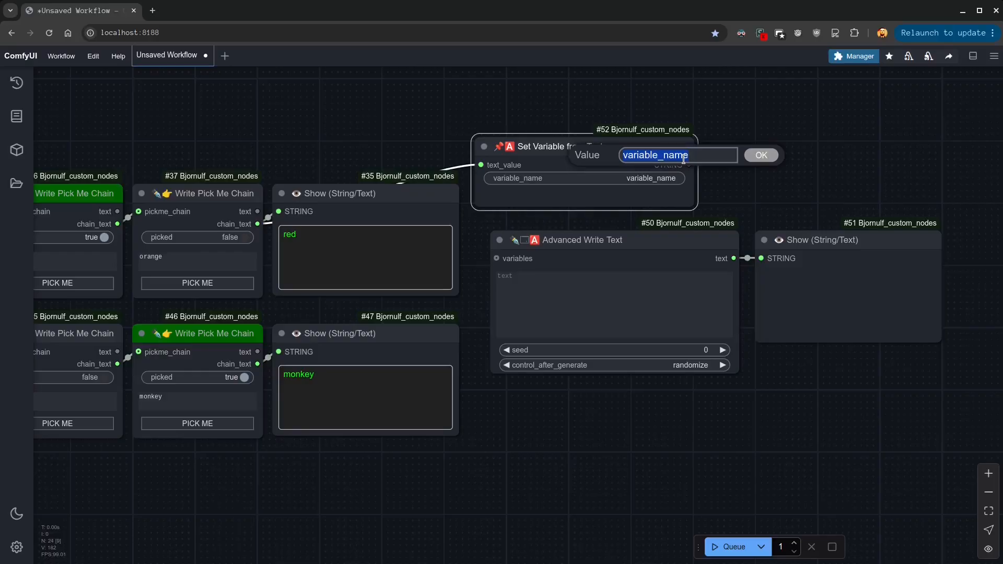
{"action": "type", "text": "COLOR"}
{"action": "key", "text": "Return"}
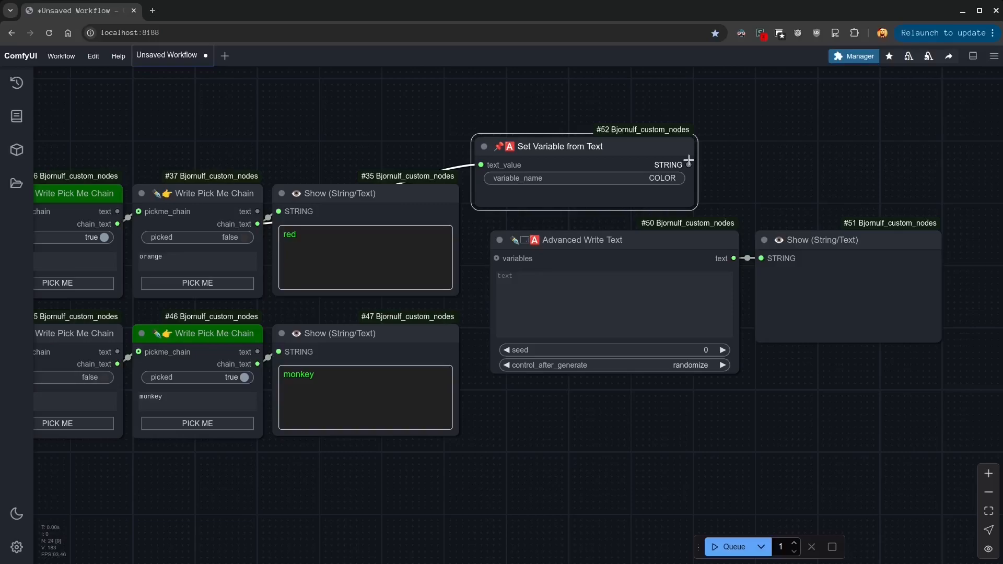
{"action": "left_click_drag", "start_coordinate": [689, 165], "coordinate": [496, 259]}
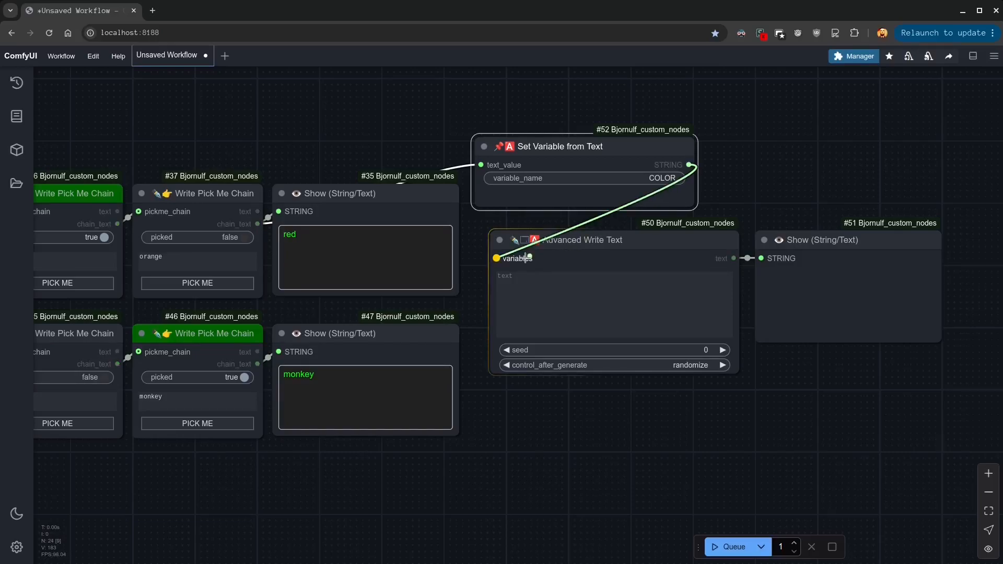
Set the Advanced Write Text content to "animal is <COLOR>" and run the workflow
{"action": "left_click", "coordinate": [544, 301]}
{"action": "type", "text": "<COLOR>"}
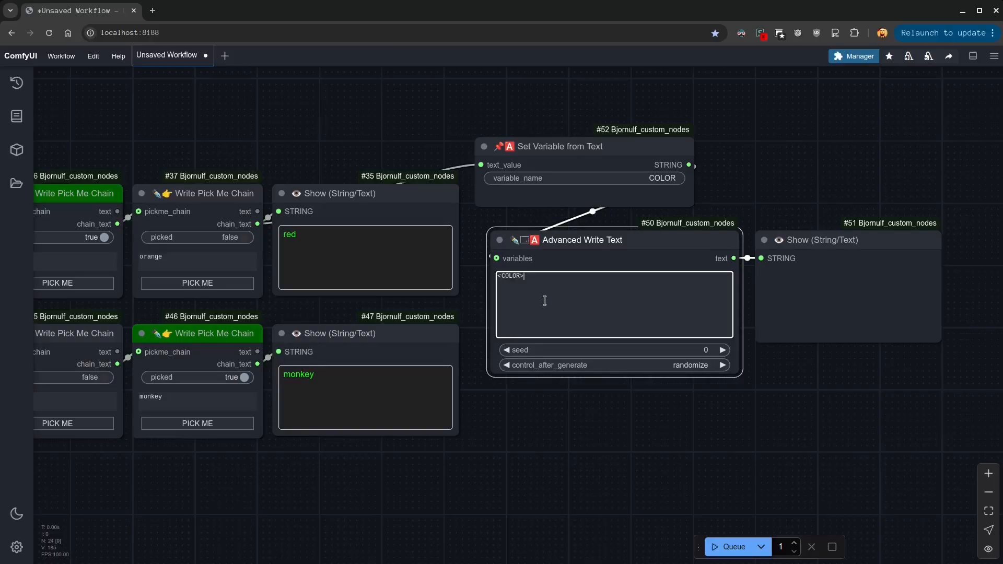
{"action": "type", "text": "animal is"}
{"action": "left_click", "coordinate": [729, 547]}
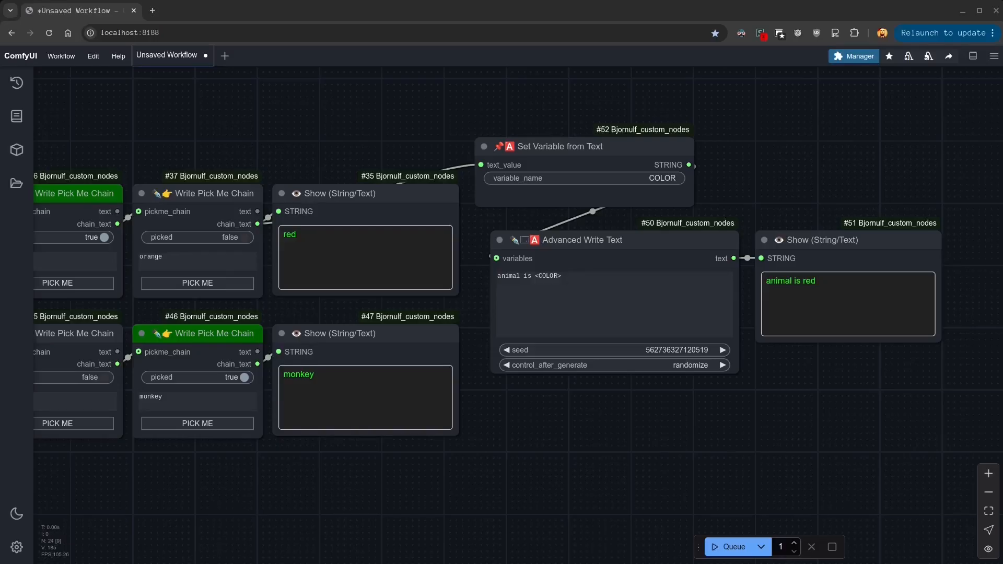
Pick orange in the COLOR row, run the workflow again and check the combined text
{"action": "left_click", "coordinate": [211, 283]}
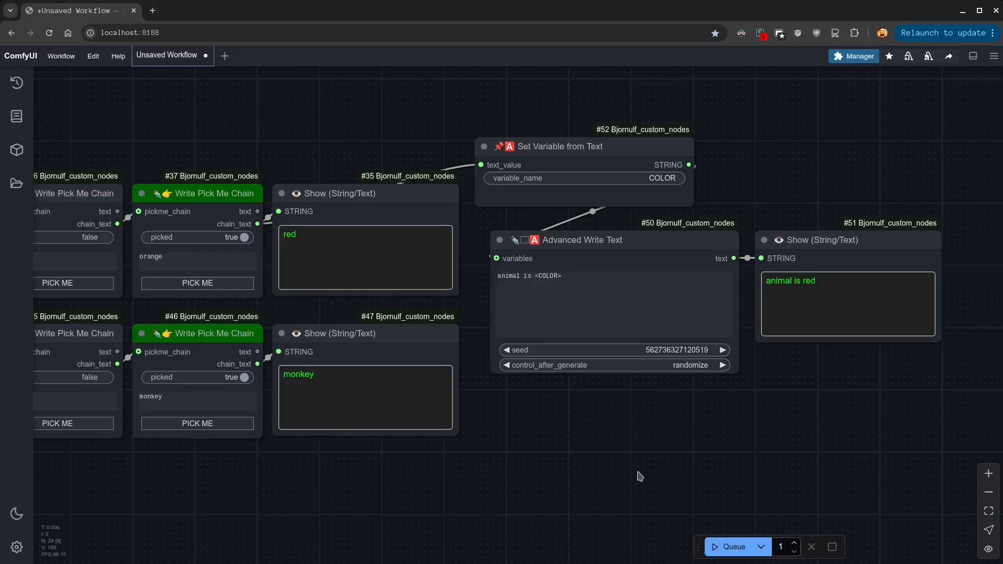
{"action": "left_click", "coordinate": [730, 546]}
{"action": "double_click", "coordinate": [814, 283]}
{"action": "left_click", "coordinate": [755, 433]}
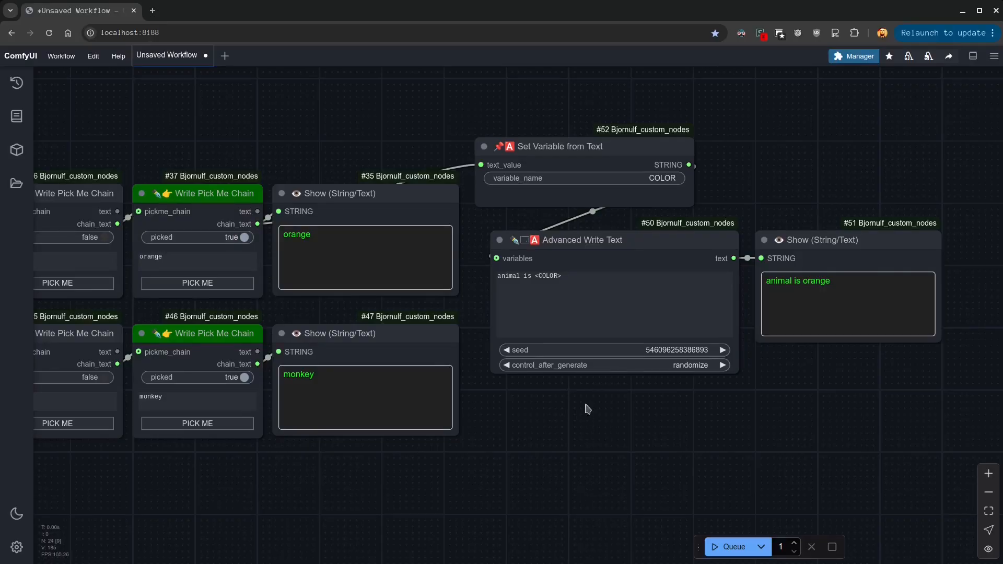
Move Set Variable from Text above the COLOR row's Show node and connect a new, compact Save Global Variables node to its STRING output
{"action": "left_click_drag", "start_coordinate": [638, 243], "coordinate": [638, 309]}
{"action": "left_click_drag", "start_coordinate": [559, 145], "coordinate": [356, 99]}
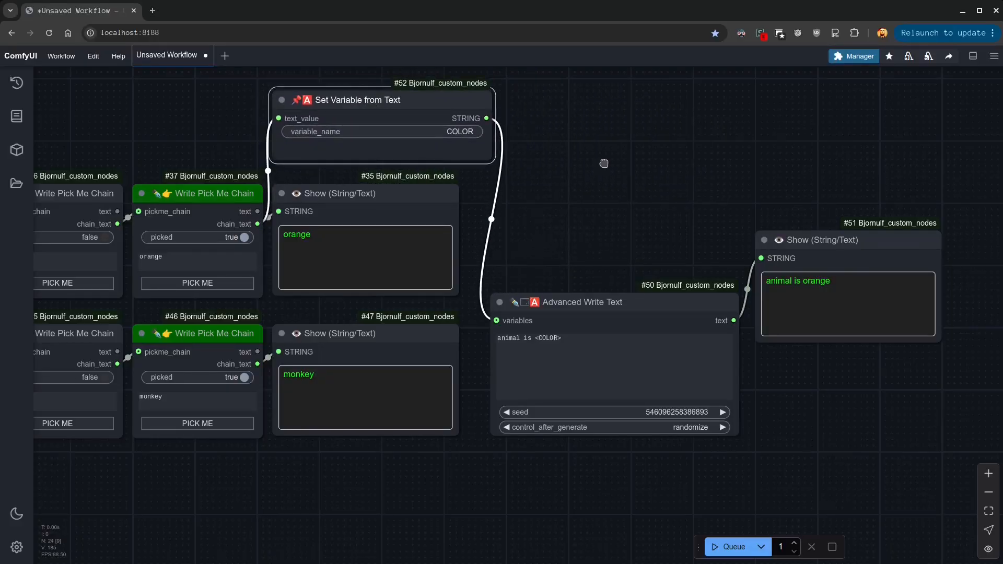
{"action": "double_click", "coordinate": [604, 164]}
{"action": "type", "text": "save glob"}
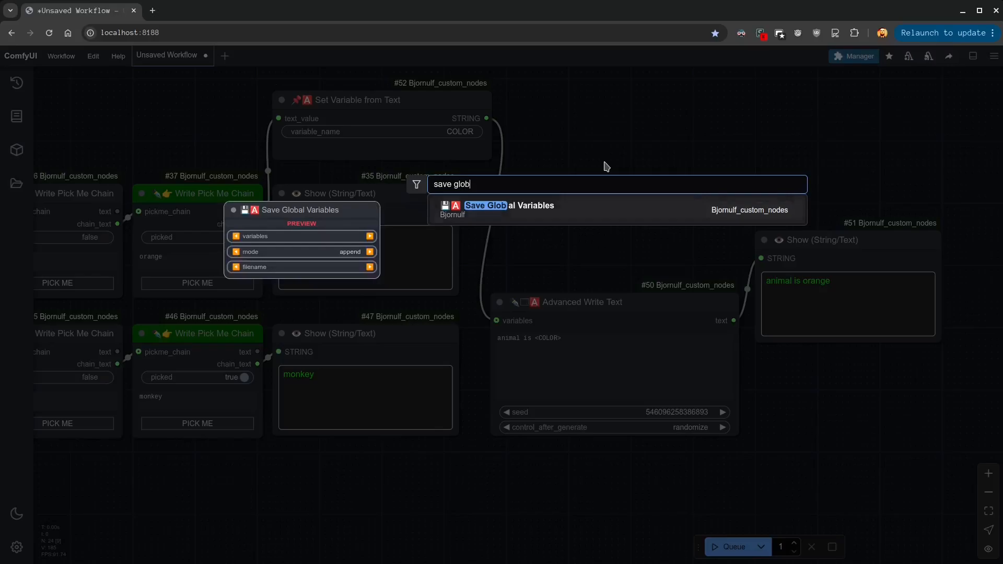
{"action": "key", "text": "Return"}
{"action": "left_click_drag", "start_coordinate": [680, 152], "coordinate": [603, 106]}
{"action": "left_click_drag", "start_coordinate": [756, 211], "coordinate": [704, 149]}
{"action": "left_click_drag", "start_coordinate": [604, 108], "coordinate": [597, 112]}
{"action": "left_click_drag", "start_coordinate": [257, 223], "coordinate": [529, 119]}
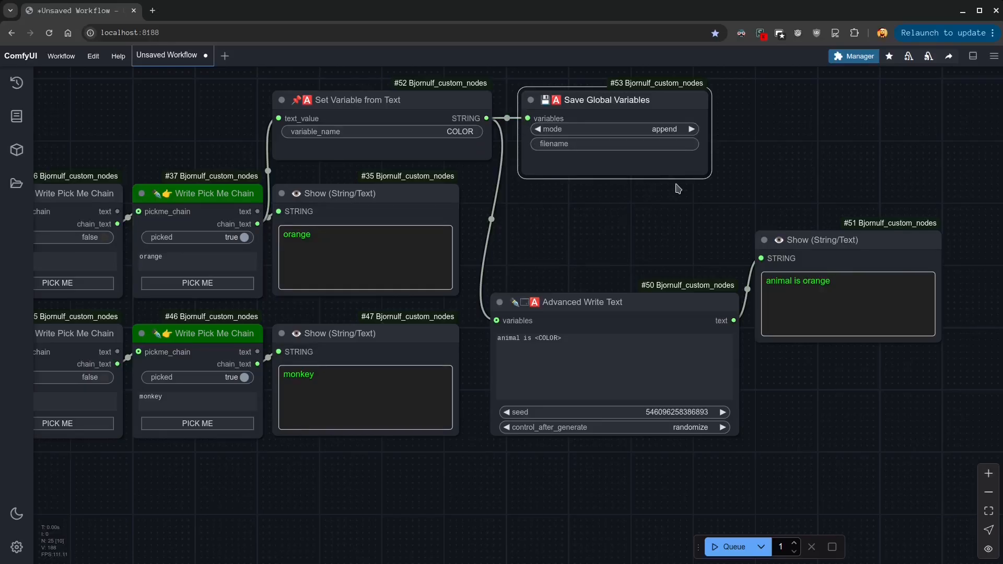
{"action": "left_click_drag", "start_coordinate": [711, 177], "coordinate": [706, 156]}
{"action": "left_click", "coordinate": [674, 219]}
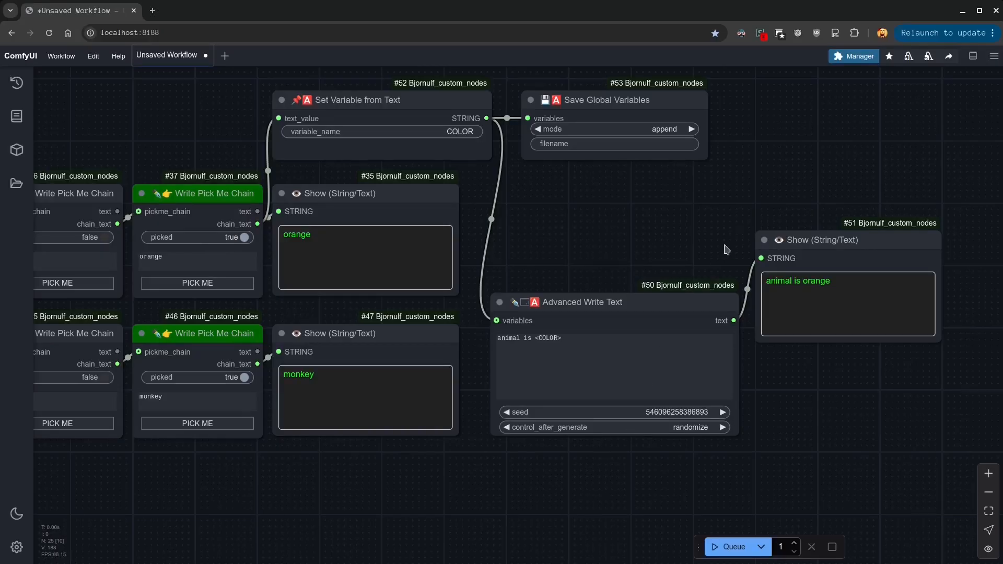
Duplicate the Set Variable and Save Global Variables pair below the ANIMAL row and feed it from that row's final chain_text output
{"action": "left_click_drag", "start_coordinate": [745, 85], "coordinate": [269, 137]}
{"action": "key", "text": "ctrl+c"}
{"action": "key", "text": "ctrl+v"}
{"action": "left_click_drag", "start_coordinate": [633, 282], "coordinate": [309, 543]}
{"action": "left_click_drag", "start_coordinate": [258, 360], "coordinate": [283, 475]}
Disconnect the variables input of Advanced Write Text, then bypass that node and its Show node and move them aside
{"action": "left_click_drag", "start_coordinate": [499, 316], "coordinate": [512, 218]}
{"action": "left_click", "coordinate": [598, 276]}
{"action": "left_click_drag", "start_coordinate": [867, 249], "coordinate": [990, 249]}
{"action": "left_click_drag", "start_coordinate": [633, 305], "coordinate": [870, 254]}
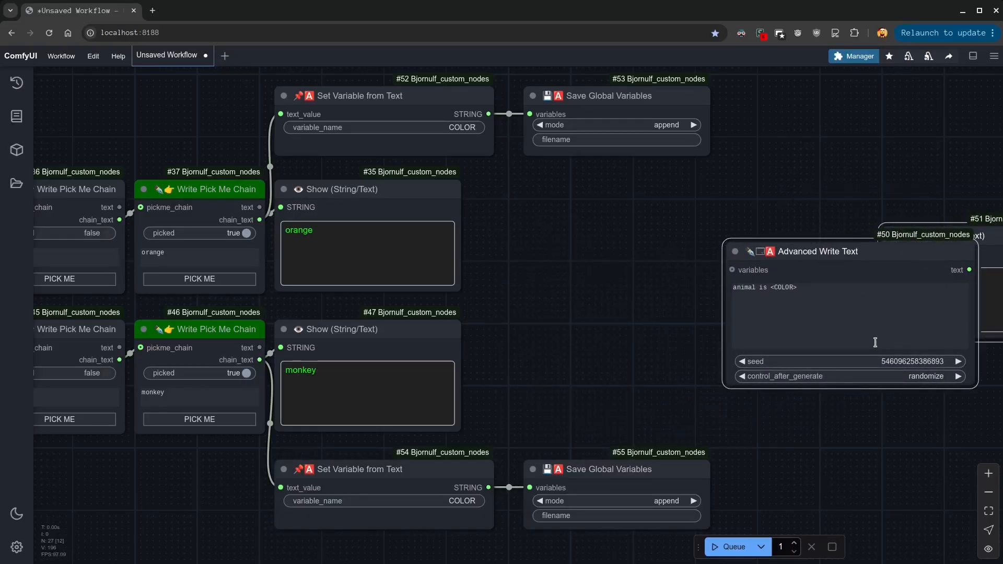
{"action": "key", "text": "ctrl+b"}
{"action": "left_click_drag", "start_coordinate": [793, 256], "coordinate": [917, 303]}
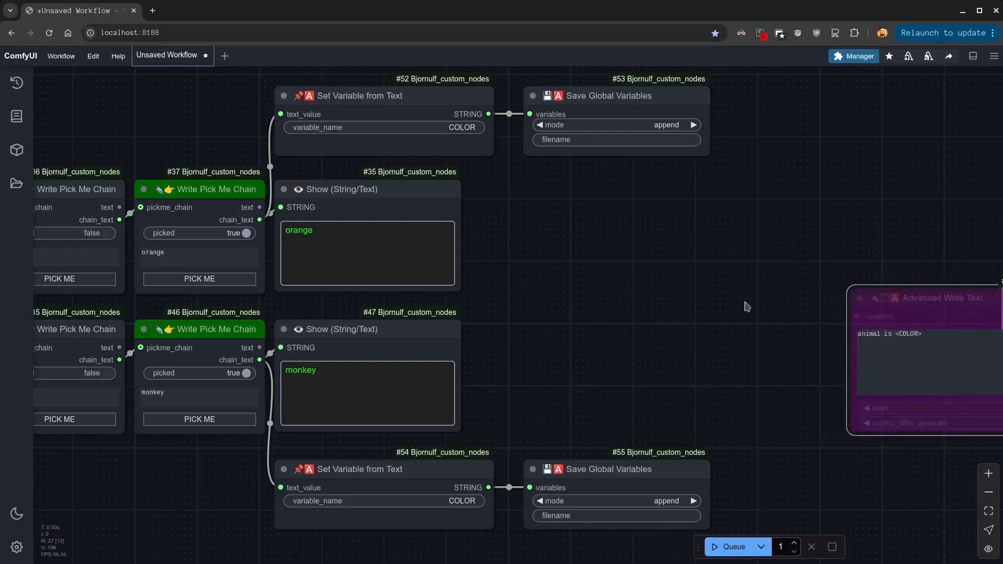
Add a Load Global Variables node between the rows and attach an enlarged Show node to its variables output
{"action": "double_click", "coordinate": [559, 274]}
{"action": "type", "text": "loa"}
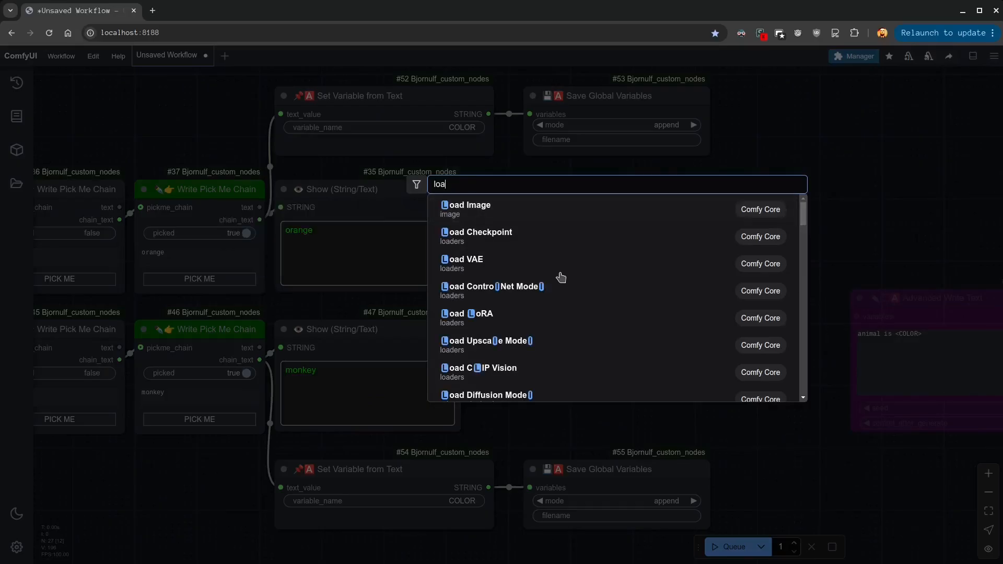
{"action": "type", "text": "d va"}
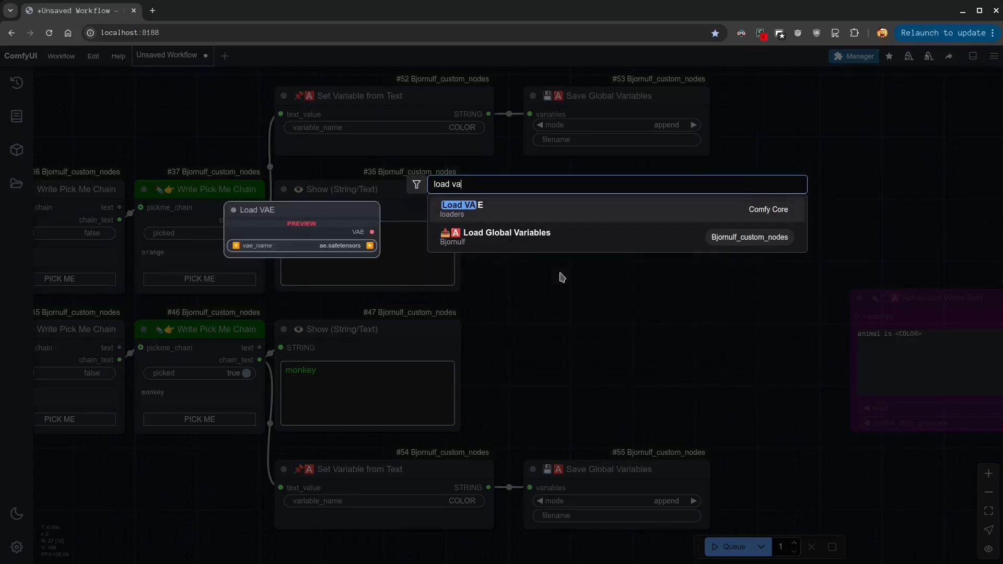
{"action": "left_click", "coordinate": [523, 242]}
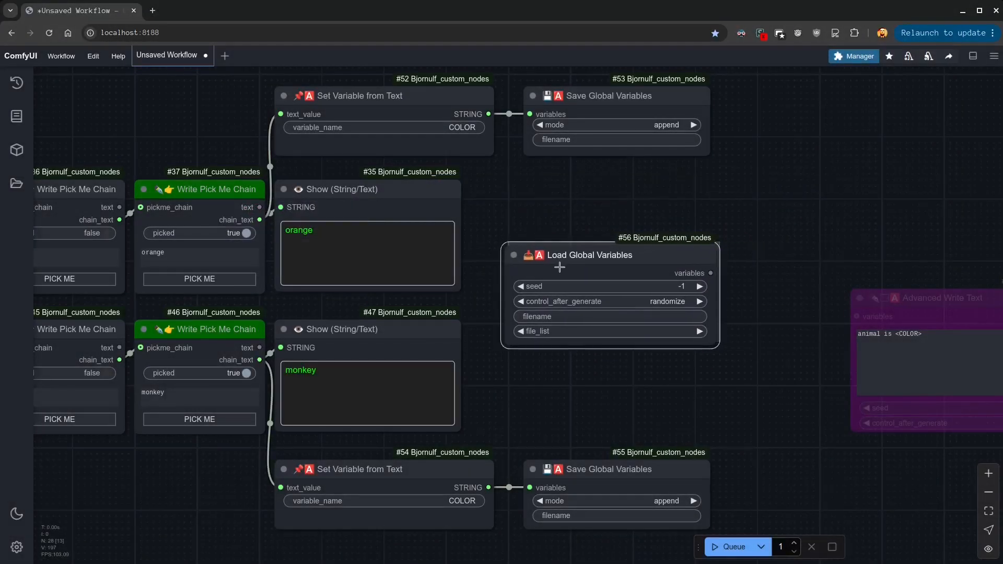
{"action": "left_click_drag", "start_coordinate": [699, 269], "coordinate": [731, 229]}
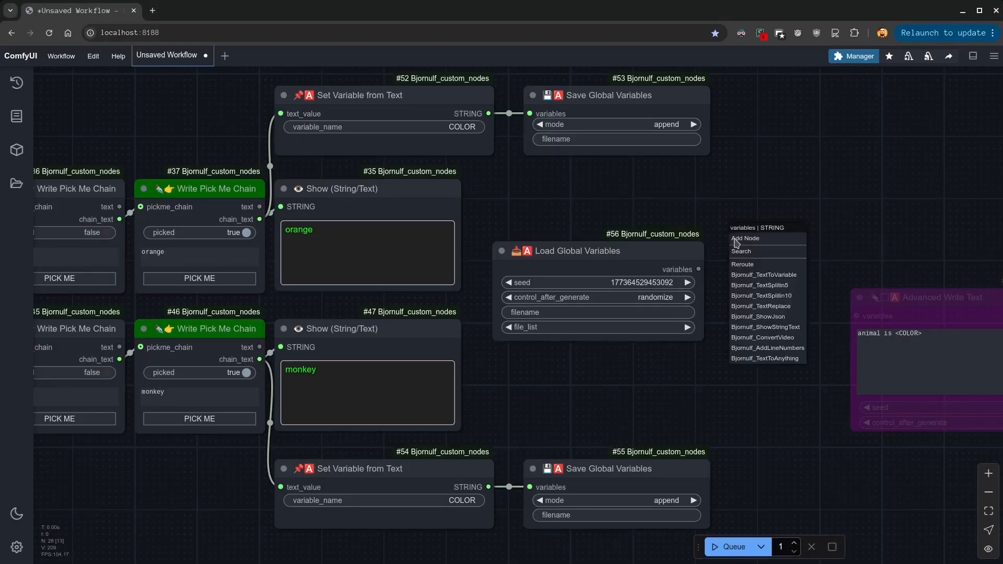
{"action": "left_click", "coordinate": [782, 327]}
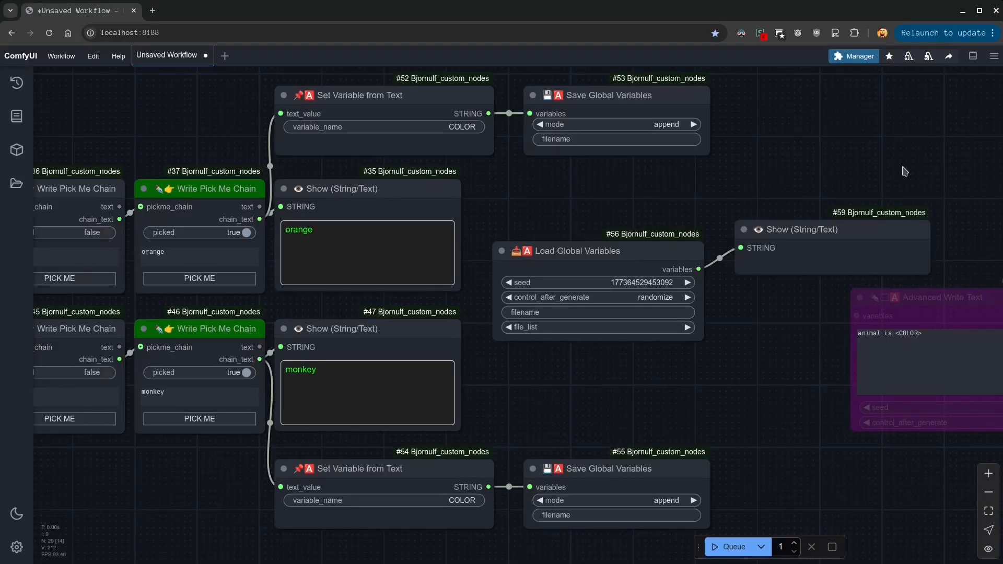
{"action": "left_click_drag", "start_coordinate": [923, 410], "coordinate": [933, 455]}
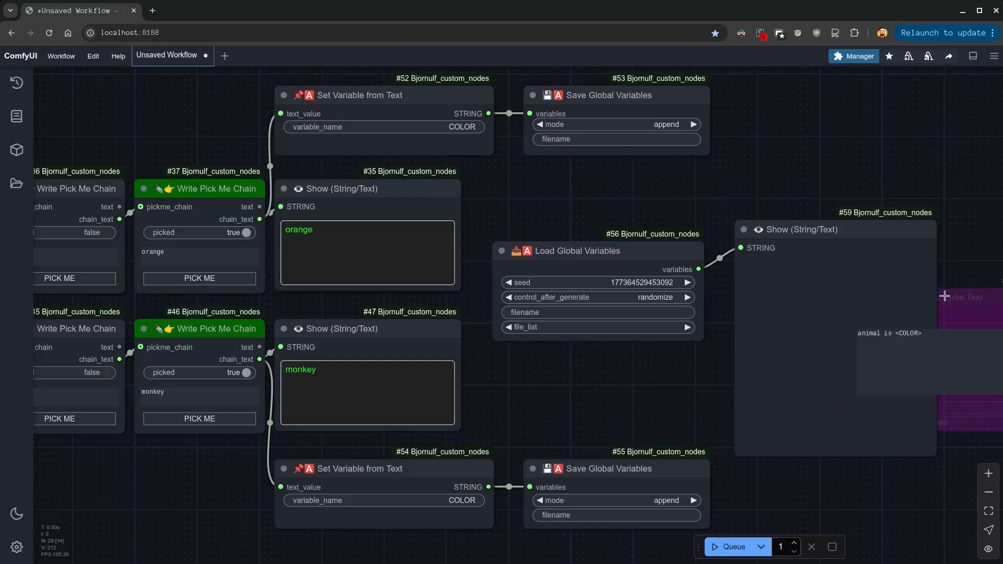
{"action": "left_click_drag", "start_coordinate": [943, 295], "coordinate": [1002, 279]}
Run the workflow and check the loaded global variables in the new Show node
{"action": "left_click", "coordinate": [731, 546]}
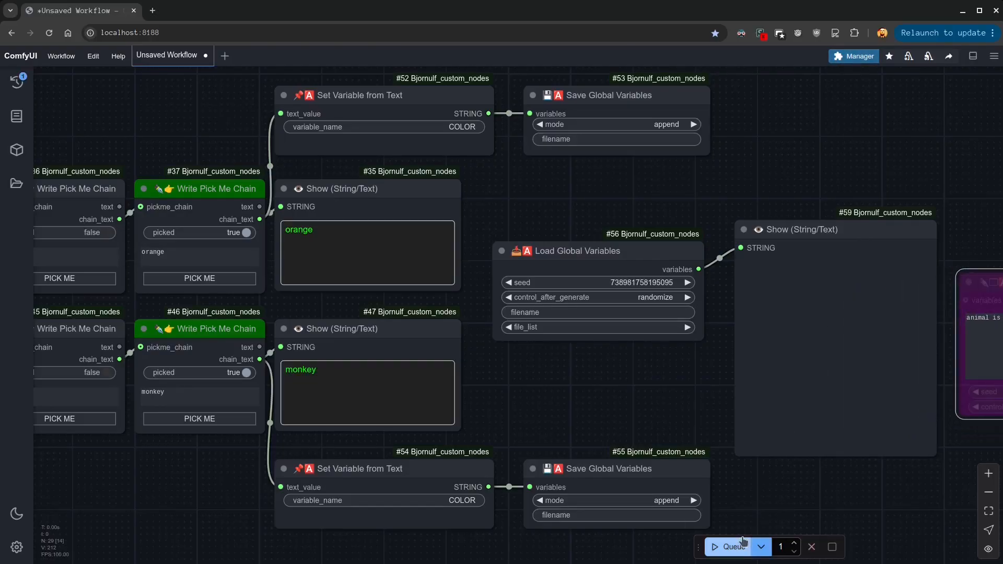
{"action": "left_click", "coordinate": [821, 269]}
{"action": "left_click_drag", "start_coordinate": [821, 269], "coordinate": [742, 258]}
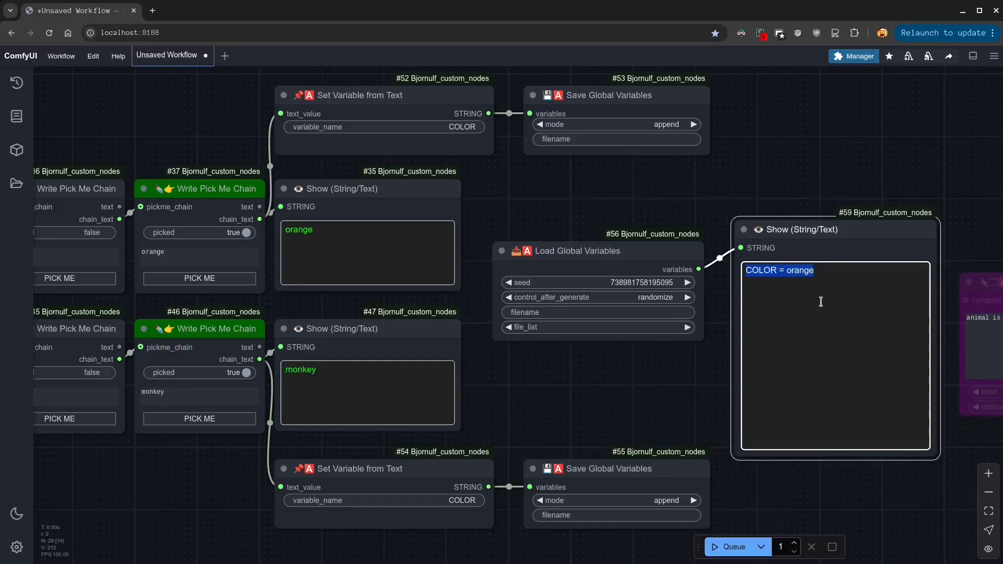
{"action": "left_click", "coordinate": [790, 268]}
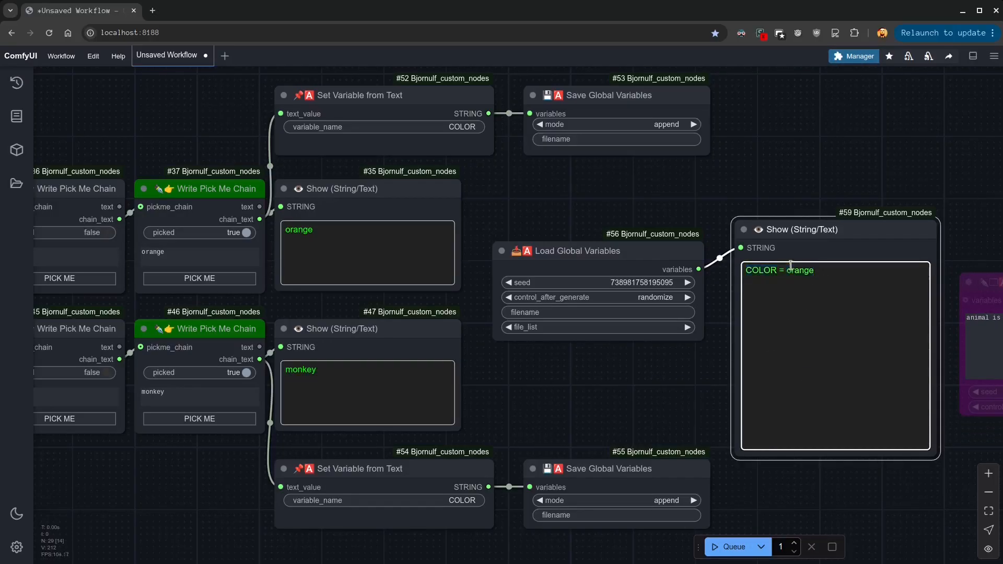
Rename the variable in the ANIMAL row's Set Variable from Text node to ANIMAL
{"action": "left_click", "coordinate": [446, 500]}
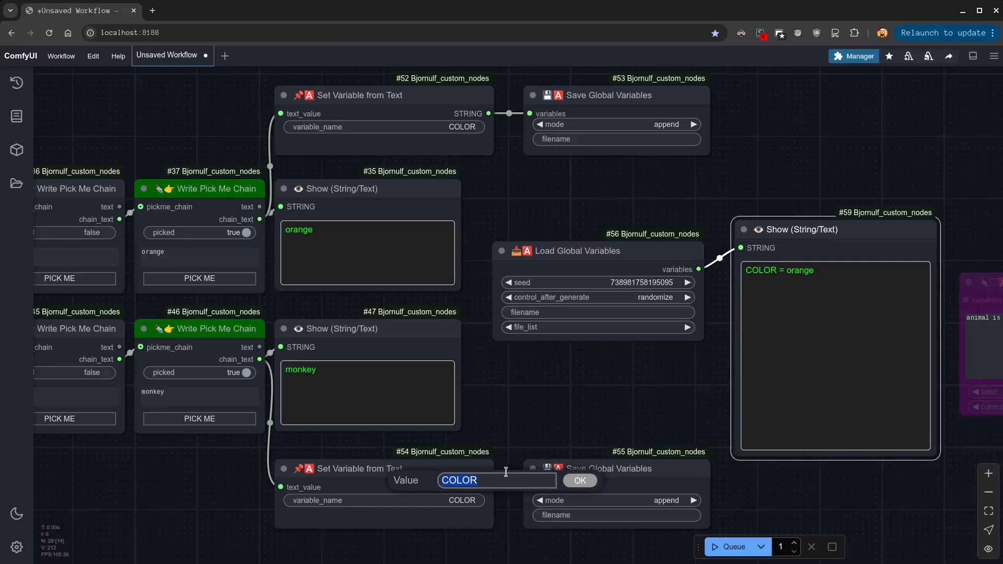
{"action": "type", "text": "ANIMAL"}
{"action": "key", "text": "Return"}
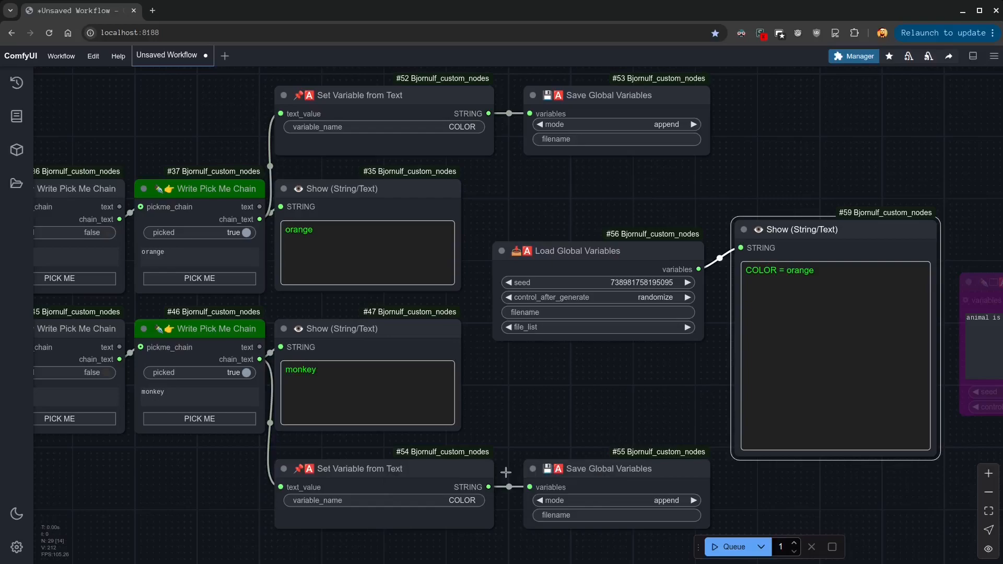
Run the workflow and check the loaded COLOR and ANIMAL variables in the Show node beside Load Global Variables
{"action": "left_click", "coordinate": [729, 547]}
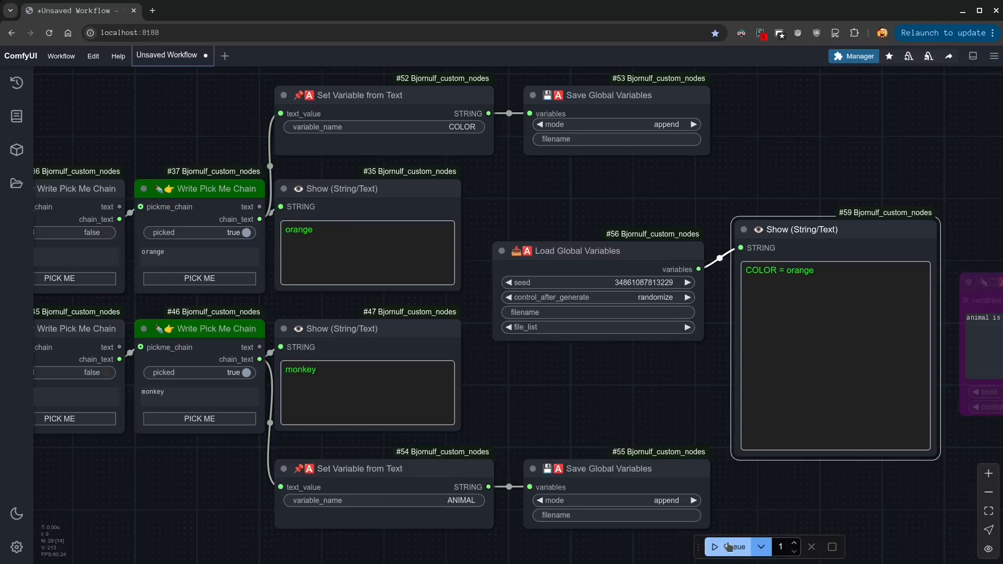
{"action": "left_click_drag", "start_coordinate": [835, 283], "coordinate": [746, 271]}
{"action": "left_click", "coordinate": [809, 290]}
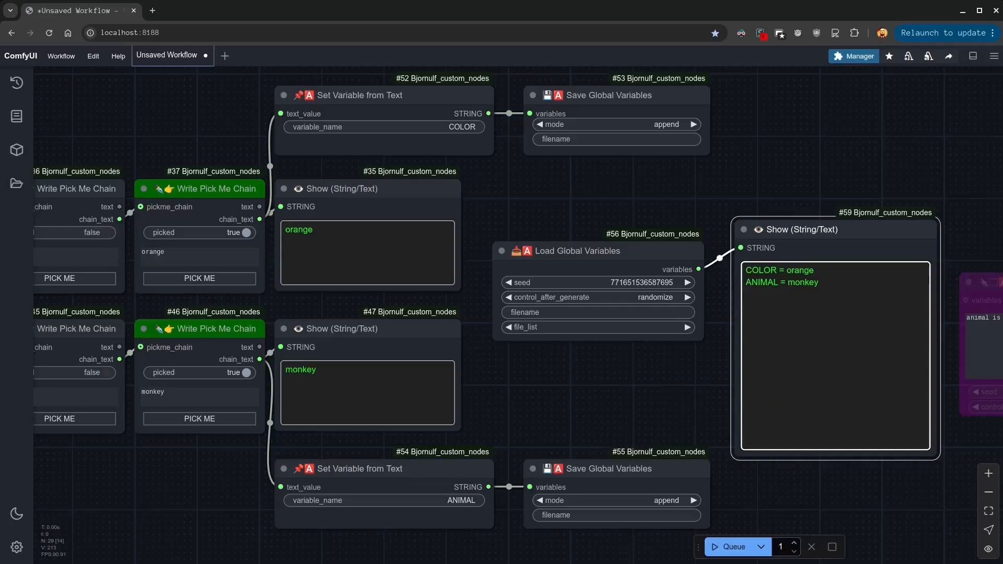
Set the filename of both Save Global Variables nodes to animal_workflow
{"action": "left_click", "coordinate": [664, 139]}
{"action": "type", "text": "animal_workflow"}
{"action": "key", "text": "Return"}
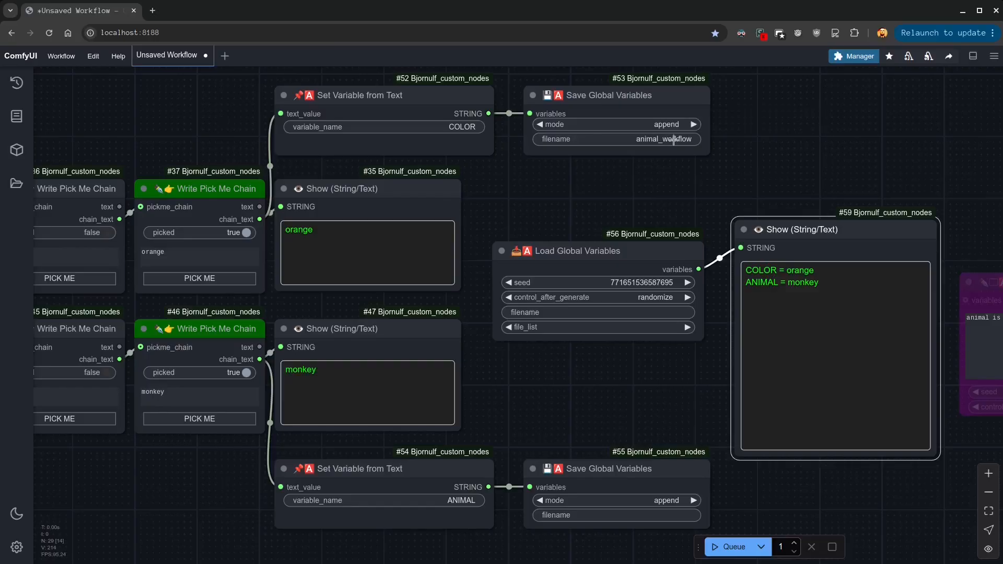
{"action": "left_click", "coordinate": [670, 515]}
{"action": "key", "text": "ctrl+v"}
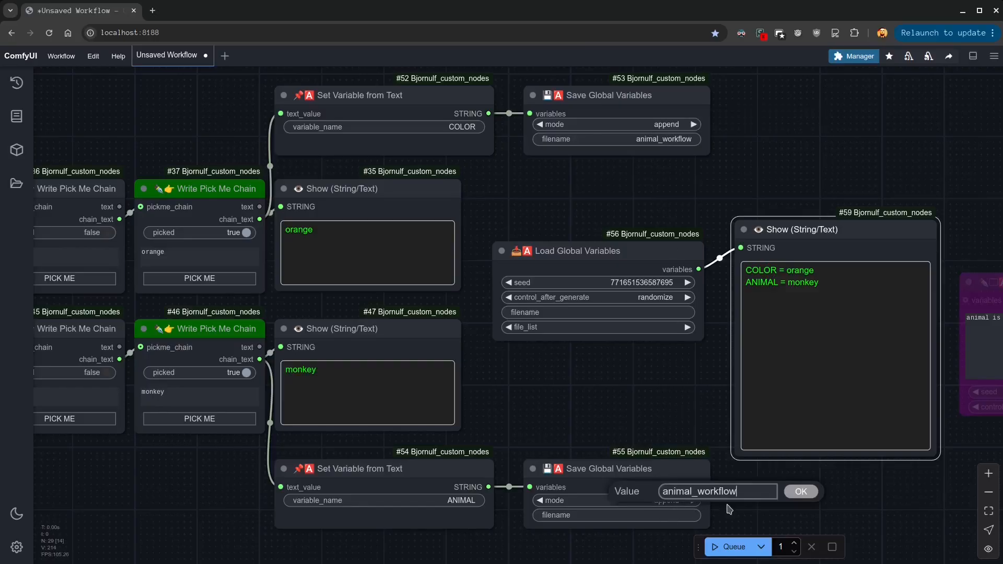
{"action": "left_click", "coordinate": [801, 492]}
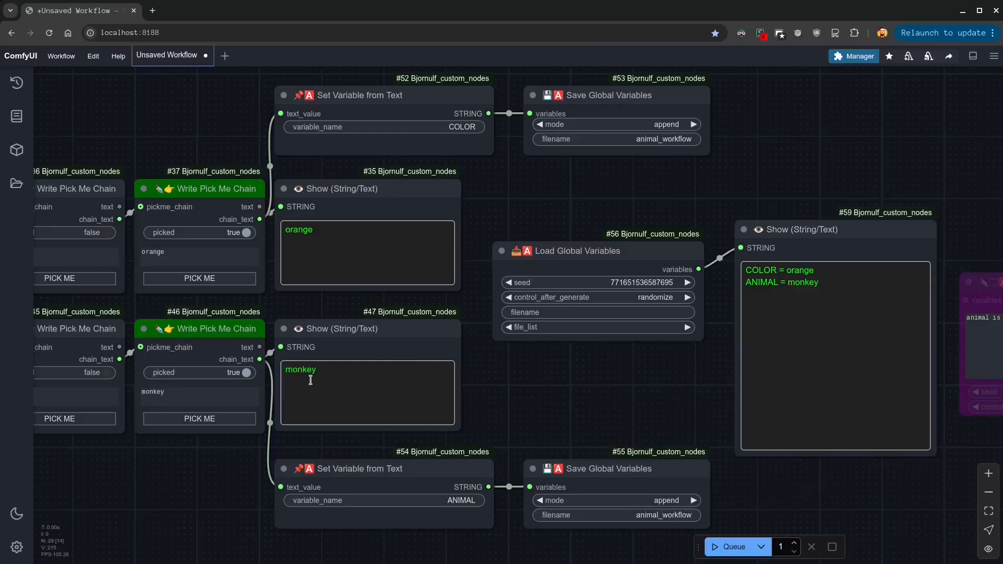
Pick red and elephant in the two chains, then run the workflow several times and check the loaded variables
{"action": "left_click_drag", "start_coordinate": [154, 468], "coordinate": [208, 464]}
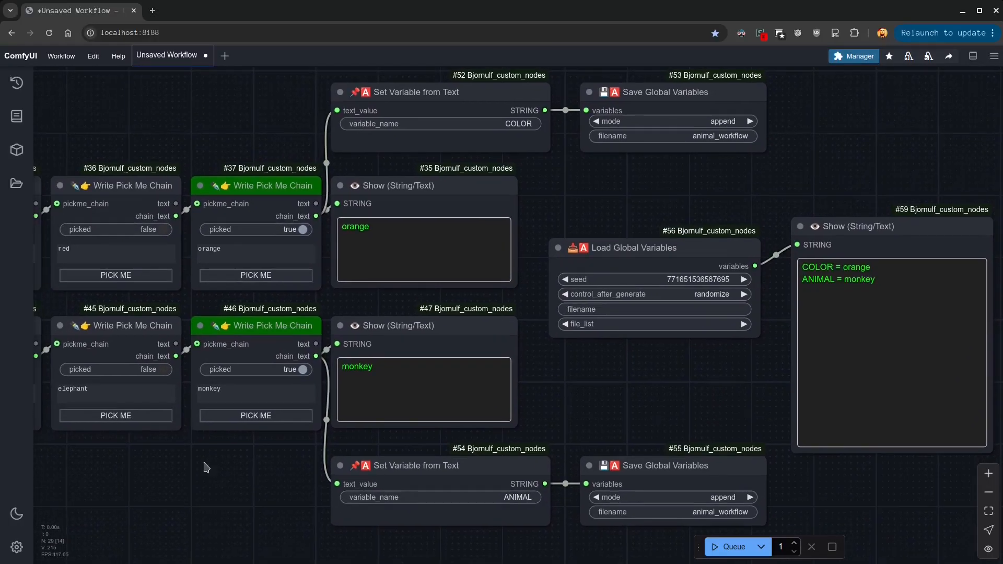
{"action": "left_click", "coordinate": [137, 417]}
{"action": "left_click", "coordinate": [143, 276]}
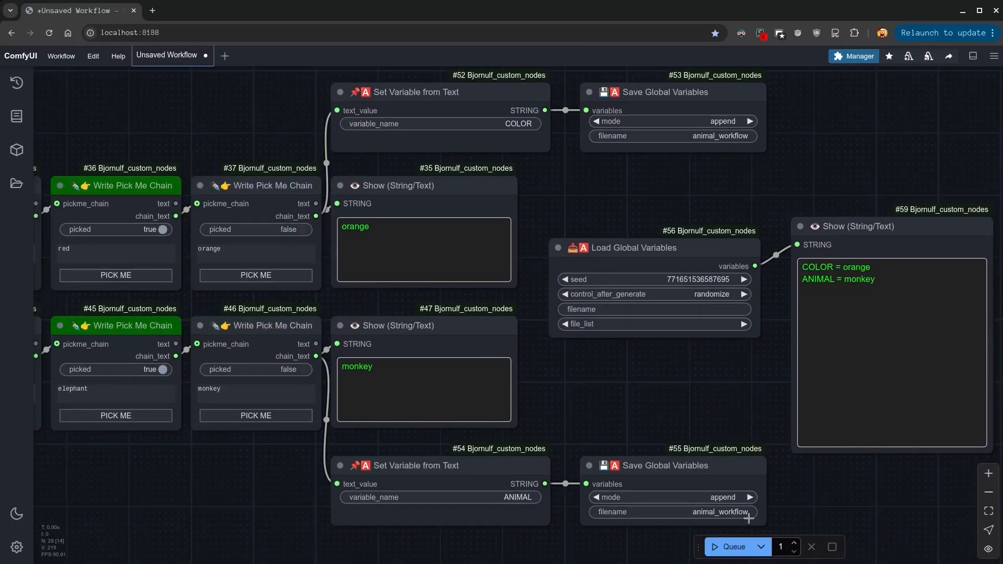
{"action": "left_click", "coordinate": [729, 547]}
{"action": "left_click_drag", "start_coordinate": [877, 295], "coordinate": [817, 268]}
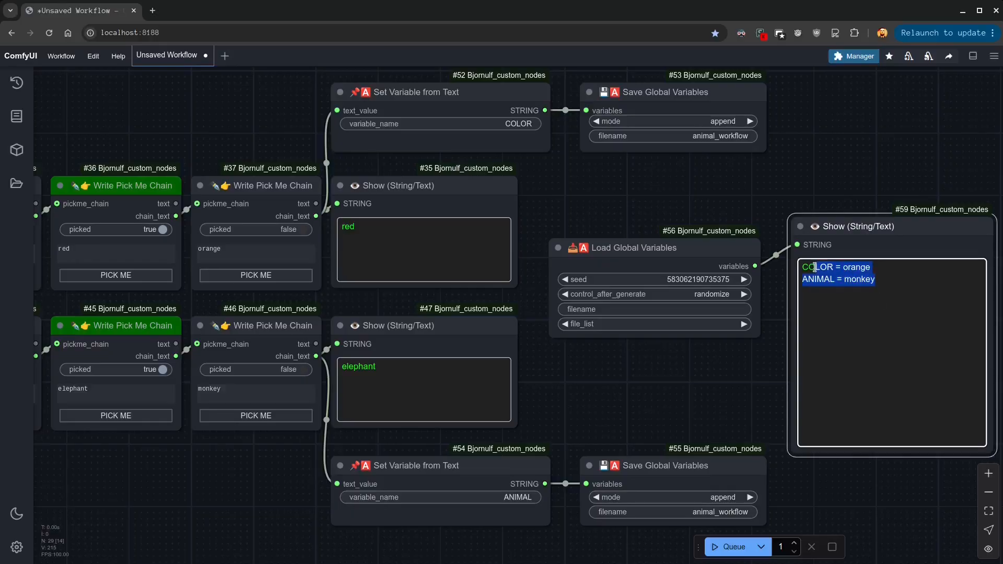
{"action": "left_click", "coordinate": [906, 296]}
{"action": "left_click", "coordinate": [733, 546]}
{"action": "left_click", "coordinate": [734, 547]}
{"action": "left_click", "coordinate": [733, 548]}
{"action": "left_click", "coordinate": [733, 548]}
{"action": "left_click", "coordinate": [733, 548]}
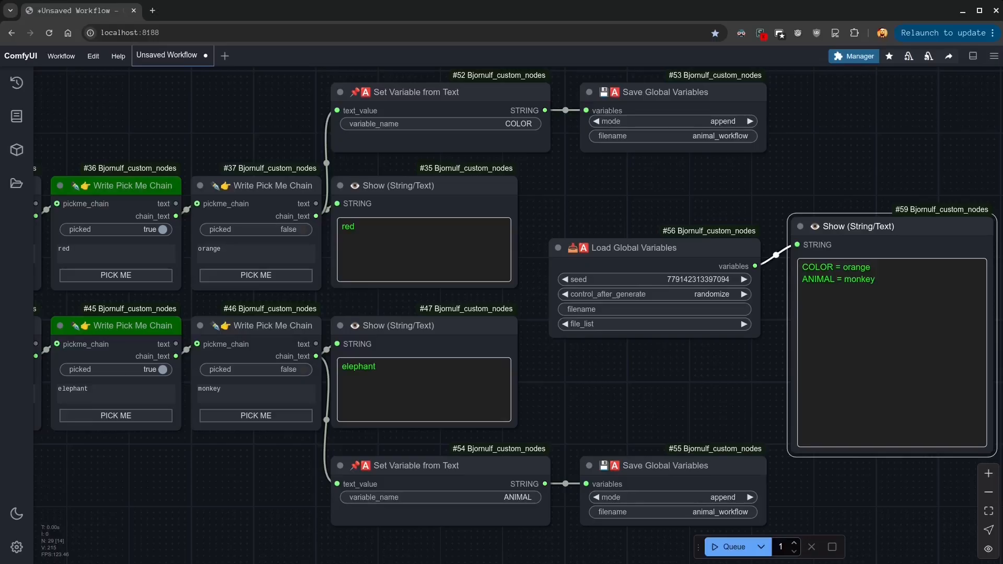
Set the filename of the Load Global Variables node to animal_workflow and run the workflow
{"action": "left_click", "coordinate": [735, 279]}
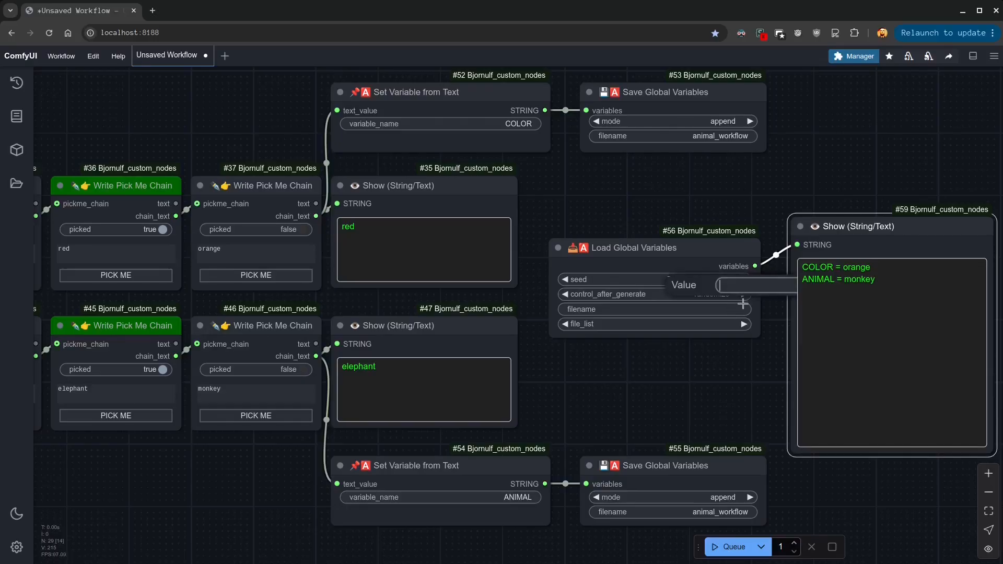
{"action": "type", "text": "animal_workflow"}
{"action": "key", "text": "Return"}
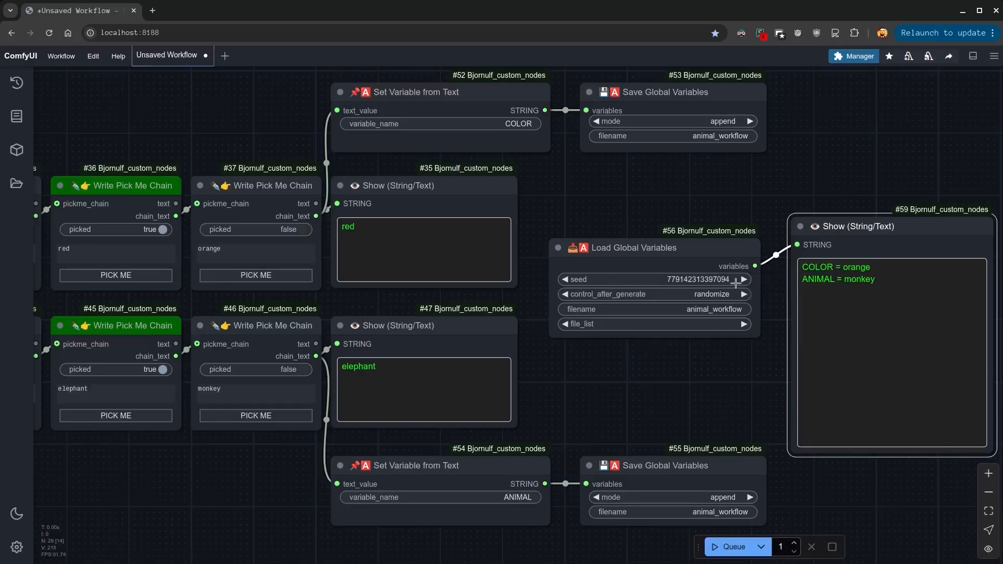
{"action": "left_click", "coordinate": [732, 547]}
Reload the page to refresh the list of saved variable files, then run the workflow again
{"action": "left_click", "coordinate": [49, 33]}
{"action": "left_click", "coordinate": [586, 102]}
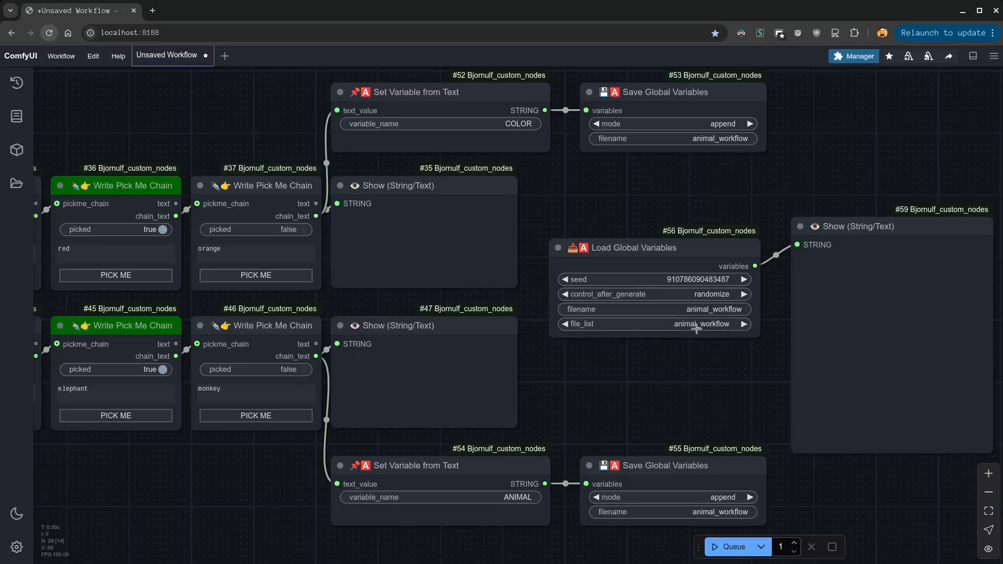
{"action": "left_click", "coordinate": [729, 547]}
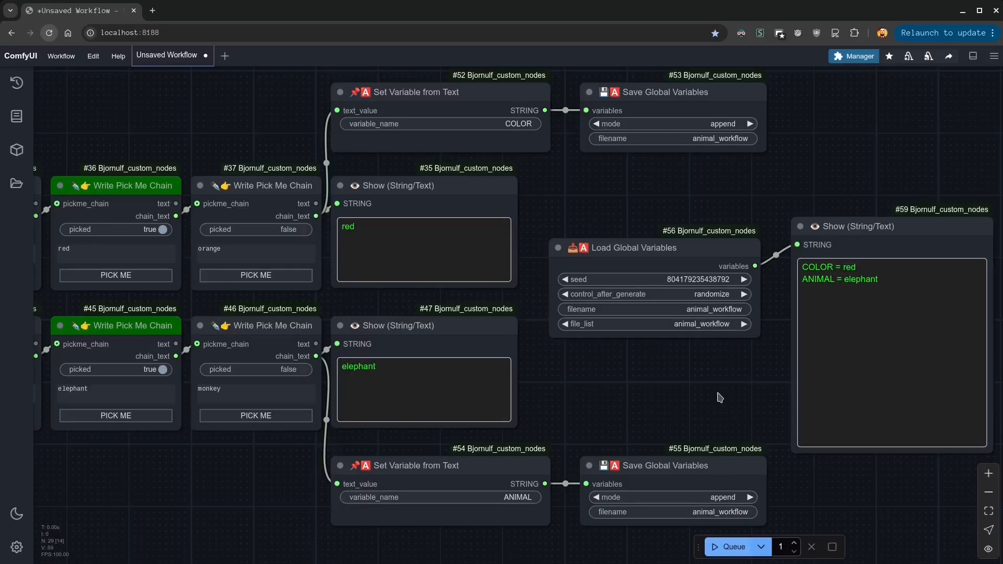
Clear the filename of the Load Global Variables node and run the workflow using only its file_list selection
{"action": "left_click_drag", "start_coordinate": [723, 379], "coordinate": [678, 378]}
{"action": "left_click", "coordinate": [669, 309]}
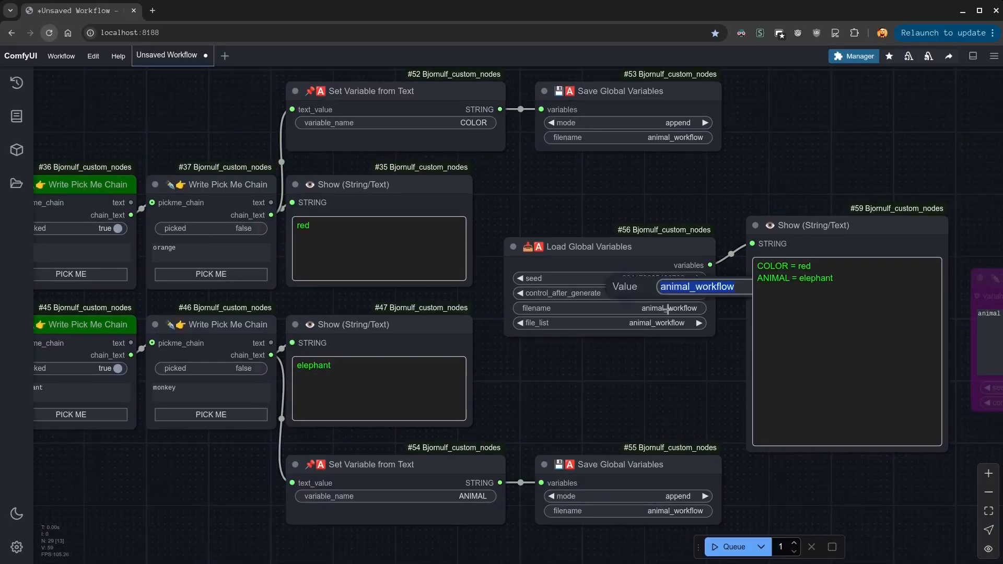
{"action": "key", "text": "BackSpace"}
{"action": "key", "text": "Return"}
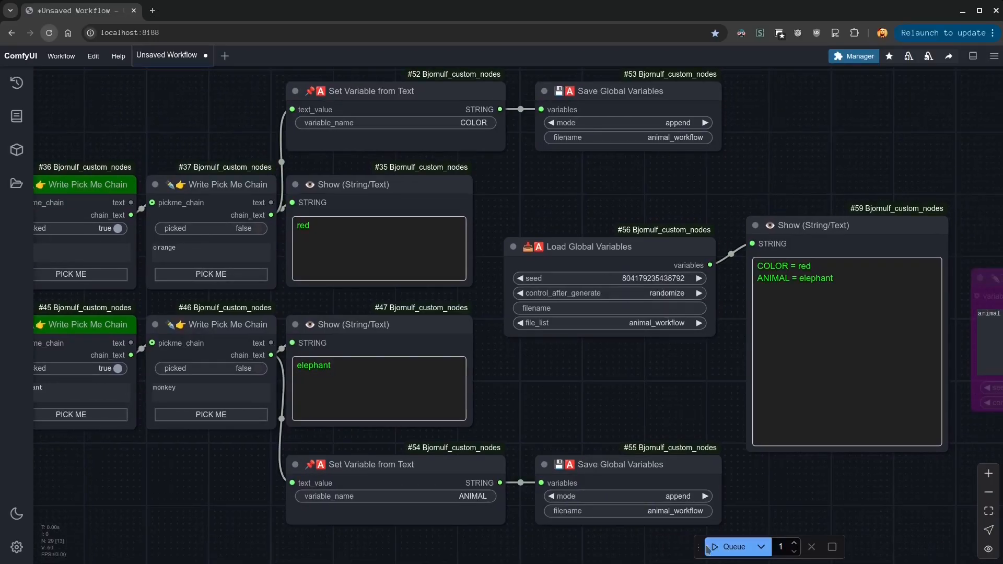
{"action": "left_click", "coordinate": [724, 550]}
{"action": "left_click", "coordinate": [722, 551]}
{"action": "left_click", "coordinate": [722, 550]}
{"action": "left_click", "coordinate": [723, 550]}
{"action": "left_click", "coordinate": [723, 550]}
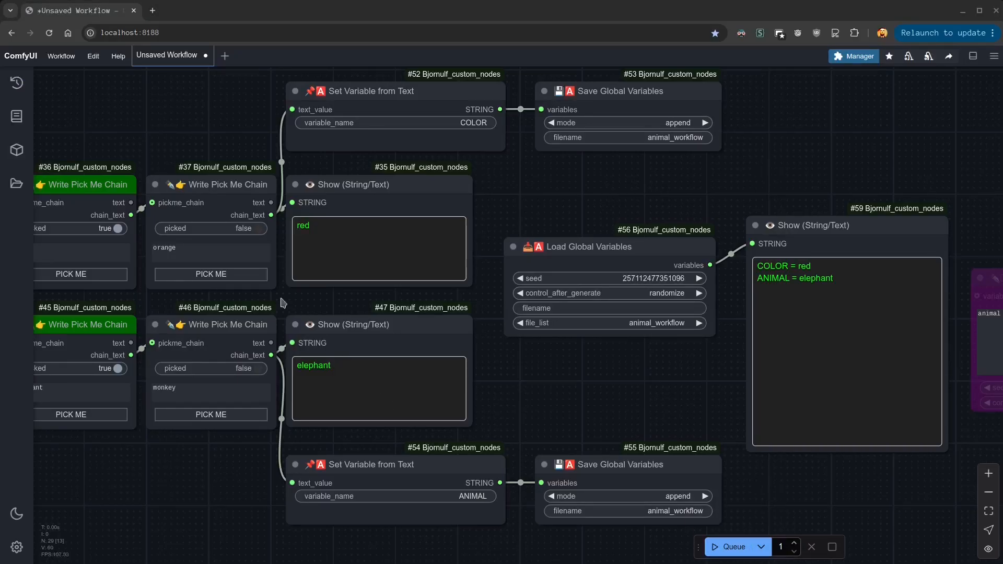
Pick orange in the color chain, run the workflow and check the loaded variables
{"action": "left_click", "coordinate": [207, 274]}
{"action": "left_click", "coordinate": [723, 548]}
{"action": "left_click_drag", "start_coordinate": [823, 287], "coordinate": [725, 265]}
{"action": "left_click", "coordinate": [871, 302]}
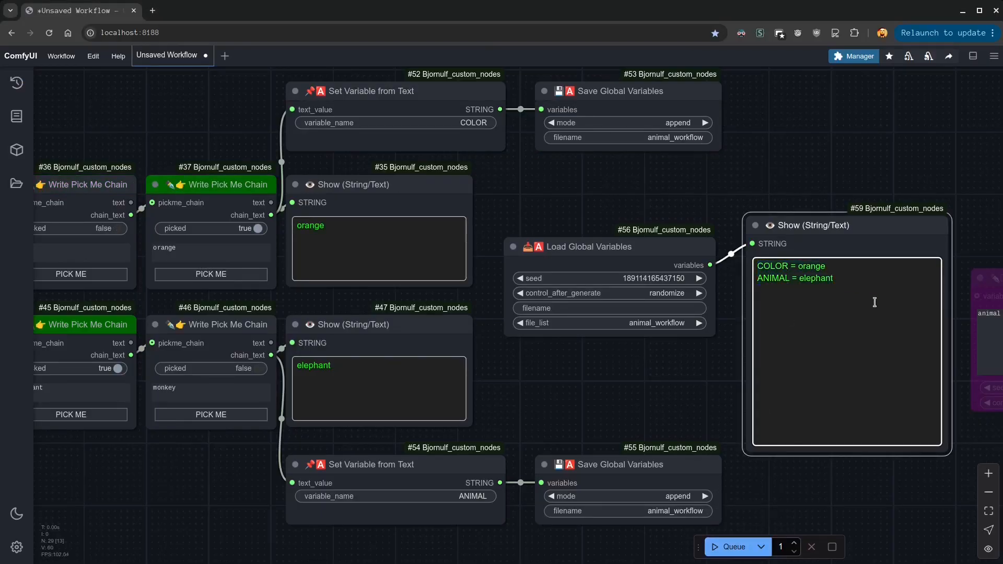
Delete the Set Variable from Text and Save Global Variables nodes of both rows and stack Load Global Variables above its Show node
{"action": "left_click_drag", "start_coordinate": [789, 116], "coordinate": [374, 134]}
{"action": "left_click_drag", "start_coordinate": [616, 547], "coordinate": [389, 509]}
{"action": "key", "text": "Delete"}
{"action": "left_click_drag", "start_coordinate": [773, 93], "coordinate": [414, 146]}
{"action": "key", "text": "Delete"}
{"action": "left_click_drag", "start_coordinate": [629, 243], "coordinate": [645, 119]}
{"action": "left_click_drag", "start_coordinate": [846, 226], "coordinate": [635, 246]}
{"action": "left_click", "coordinate": [837, 343]}
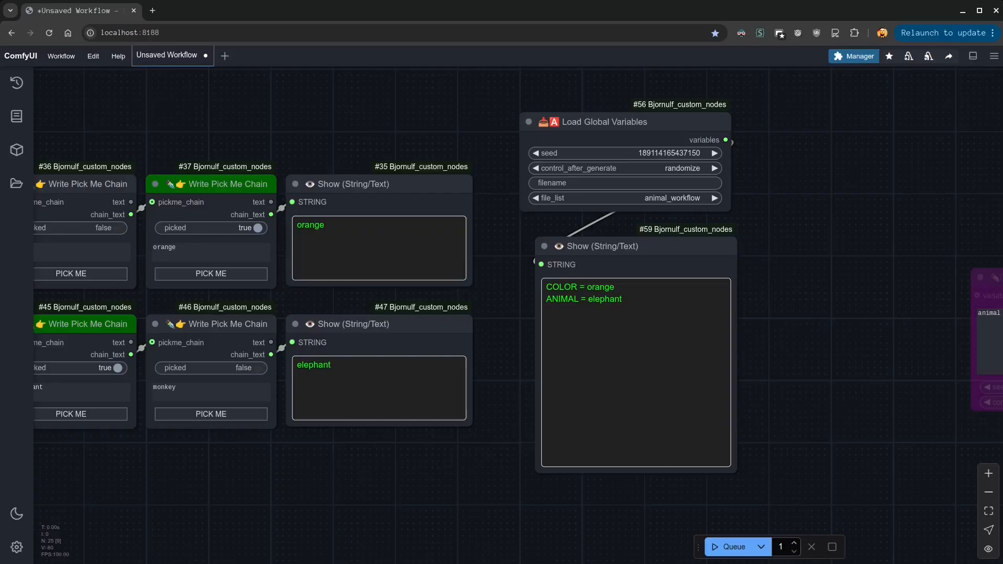
Run the workflow, pick monkey in the animal chain, and run it again to check the loaded variables
{"action": "left_click", "coordinate": [727, 549]}
{"action": "left_click_drag", "start_coordinate": [624, 302], "coordinate": [515, 287]}
{"action": "left_click", "coordinate": [703, 445]}
{"action": "left_click", "coordinate": [224, 416]}
{"action": "left_click", "coordinate": [711, 553]}
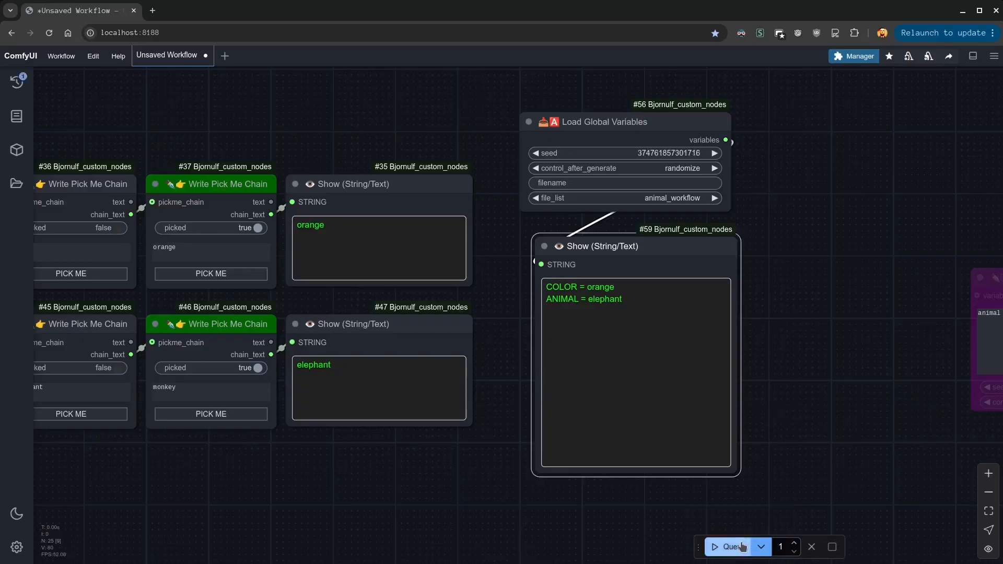
{"action": "left_click", "coordinate": [822, 398]}
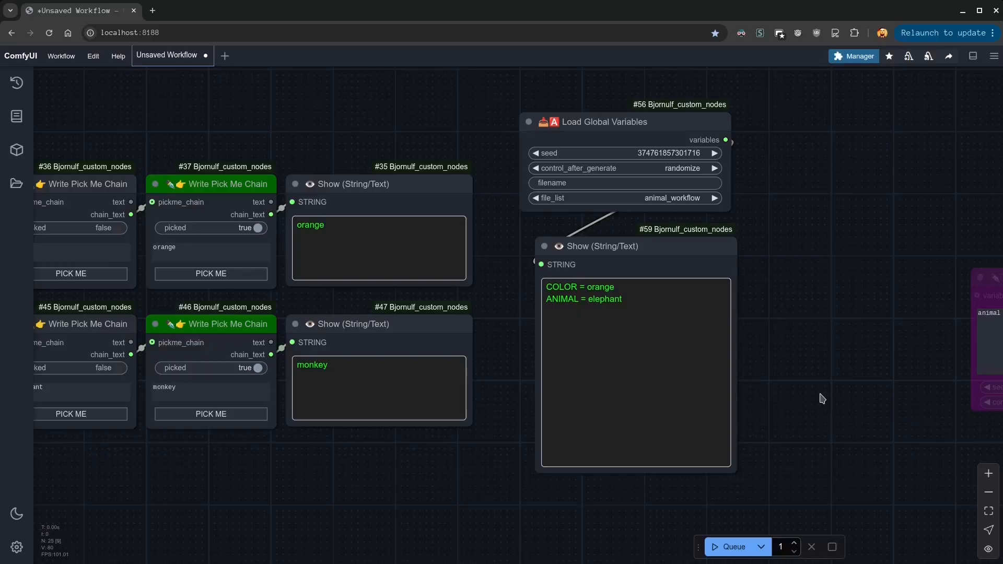
Undo the monkey pick, node rearrangement and deletions to restore the variable nodes, and run the workflow
{"action": "key", "text": "ctrl+z"}
{"action": "key", "text": "ctrl+z"}
{"action": "key", "text": "ctrl+z"}
{"action": "key", "text": "ctrl+z"}
{"action": "key", "text": "ctrl+z"}
{"action": "key", "text": "ctrl+z"}
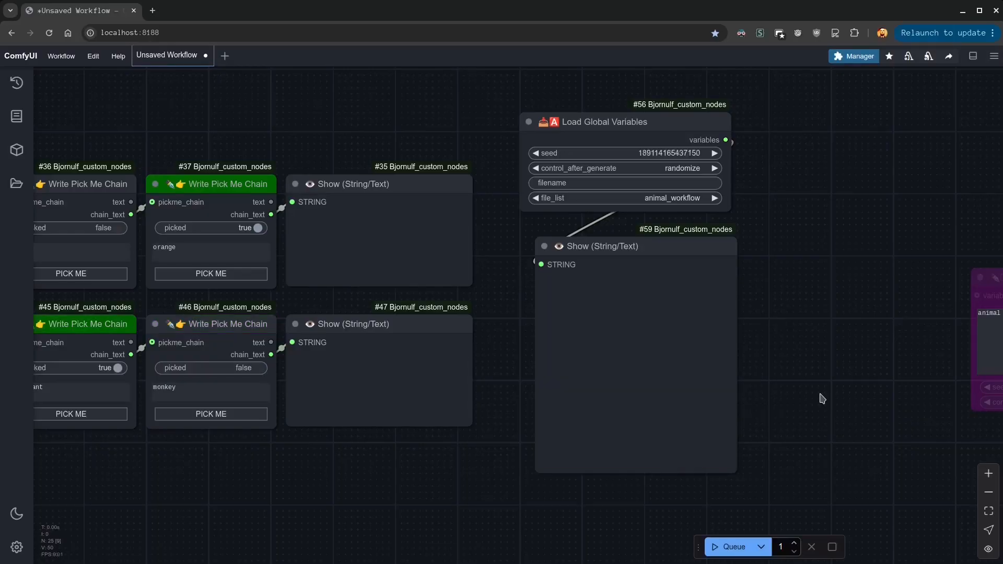
{"action": "left_click", "coordinate": [731, 547]}
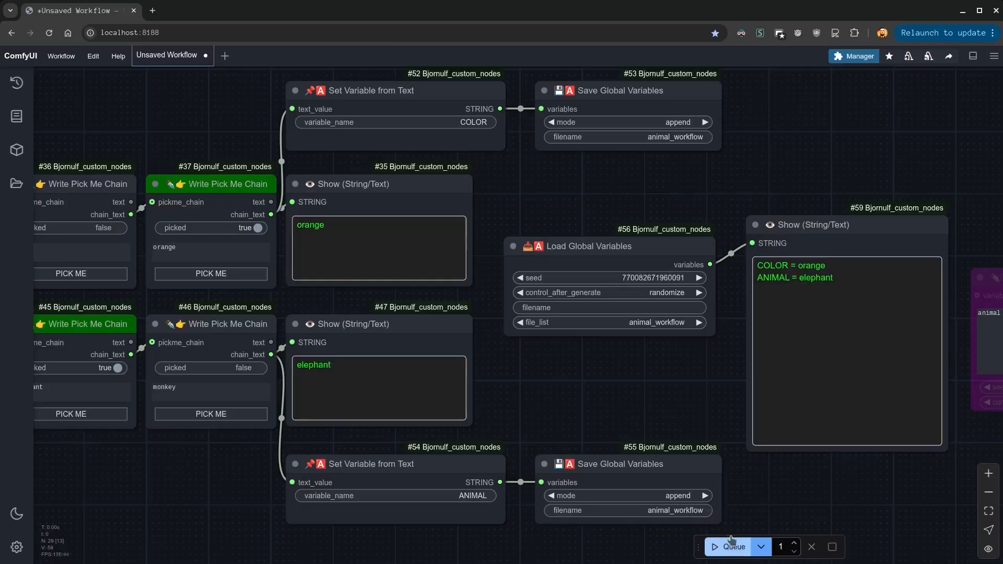
Stack Load Global Variables above a shortened Show node, move Advanced Write Text and its Show node beside them, and un-bypass both
{"action": "left_click_drag", "start_coordinate": [588, 243], "coordinate": [603, 181]}
{"action": "left_click_drag", "start_coordinate": [815, 230], "coordinate": [588, 314]}
{"action": "left_click_drag", "start_coordinate": [720, 527], "coordinate": [718, 401]}
{"action": "left_click_drag", "start_coordinate": [955, 311], "coordinate": [537, 209]}
{"action": "left_click_drag", "start_coordinate": [922, 331], "coordinate": [673, 410]}
{"action": "key", "text": "ctrl+b"}
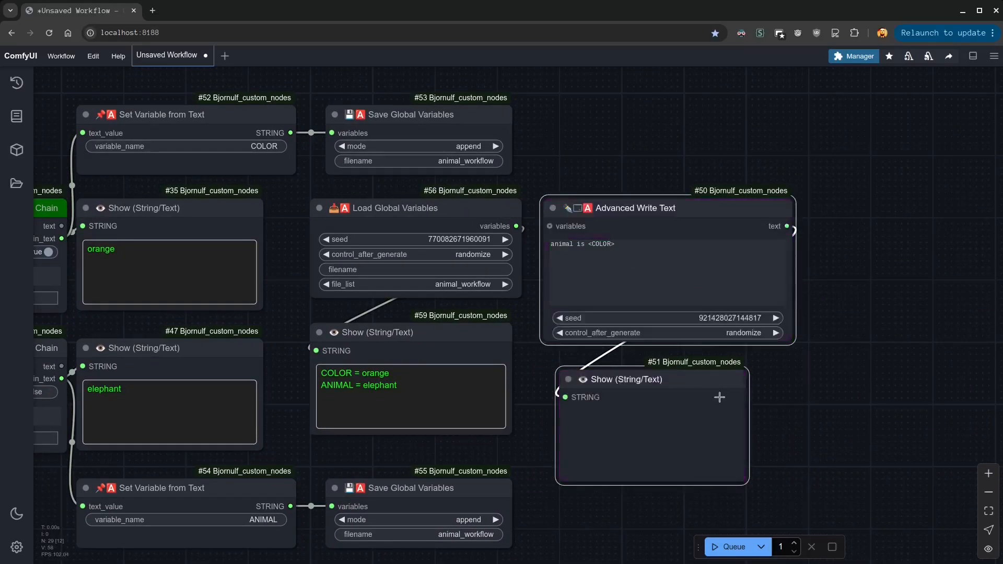
Connect Load Global Variables to the variables input of Advanced Write Text and change its text to "animal is a <COLOR> <ANIMAL>"
{"action": "left_click_drag", "start_coordinate": [516, 226], "coordinate": [554, 227]}
{"action": "double_click", "coordinate": [569, 245]}
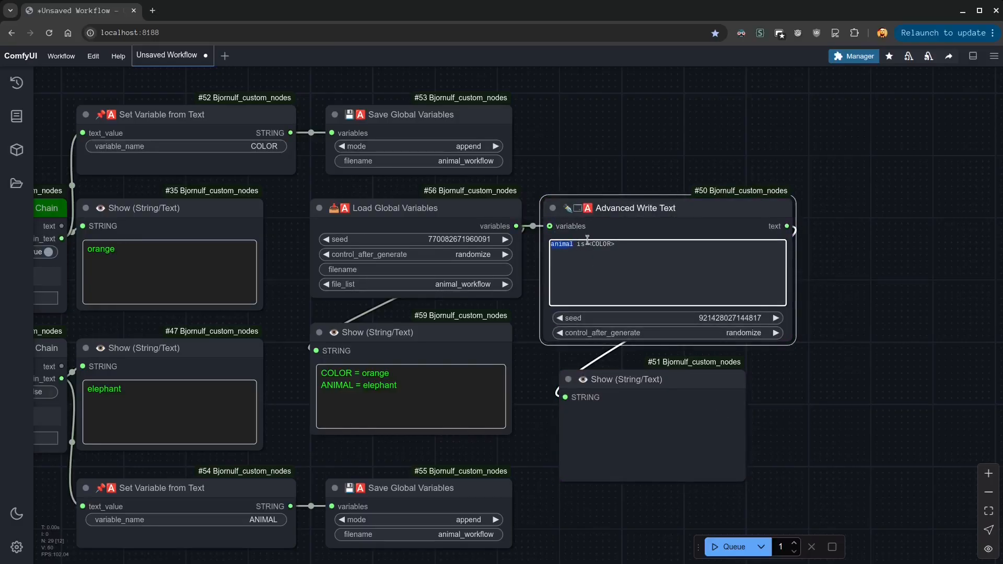
{"action": "left_click", "coordinate": [588, 244]}
{"action": "type", "text": "a<ANIMAL>"}
{"action": "left_click", "coordinate": [659, 246], "text": "shift"}
{"action": "left_click", "coordinate": [595, 239]}
{"action": "type", "text": "<COLOR>"}
Run the workflow and check the text with substituted variables in the Show node of Advanced Write Text
{"action": "left_click", "coordinate": [729, 546]}
{"action": "left_click_drag", "start_coordinate": [577, 519], "coordinate": [647, 502]}
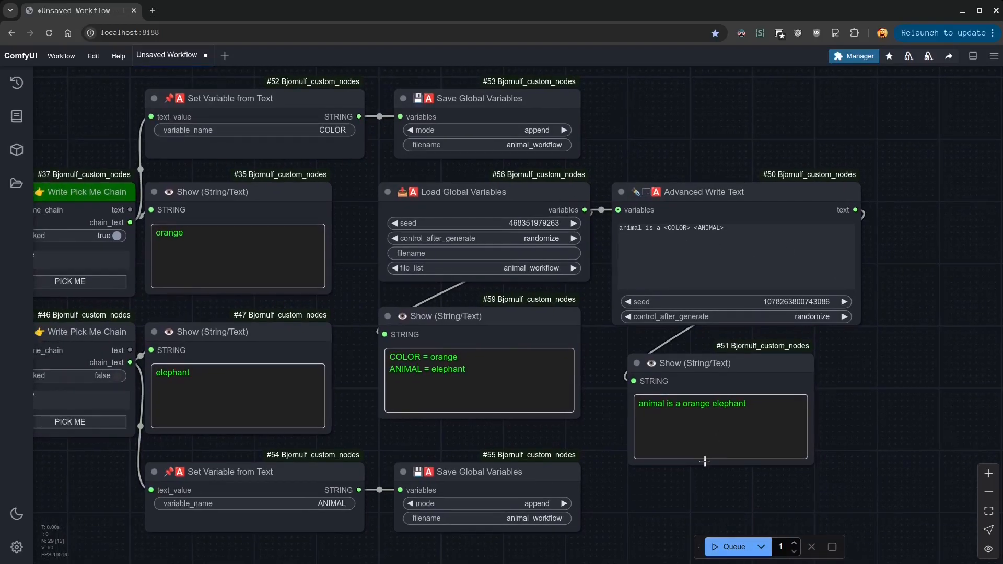
{"action": "triple_click", "coordinate": [704, 410]}
{"action": "left_click", "coordinate": [707, 435]}
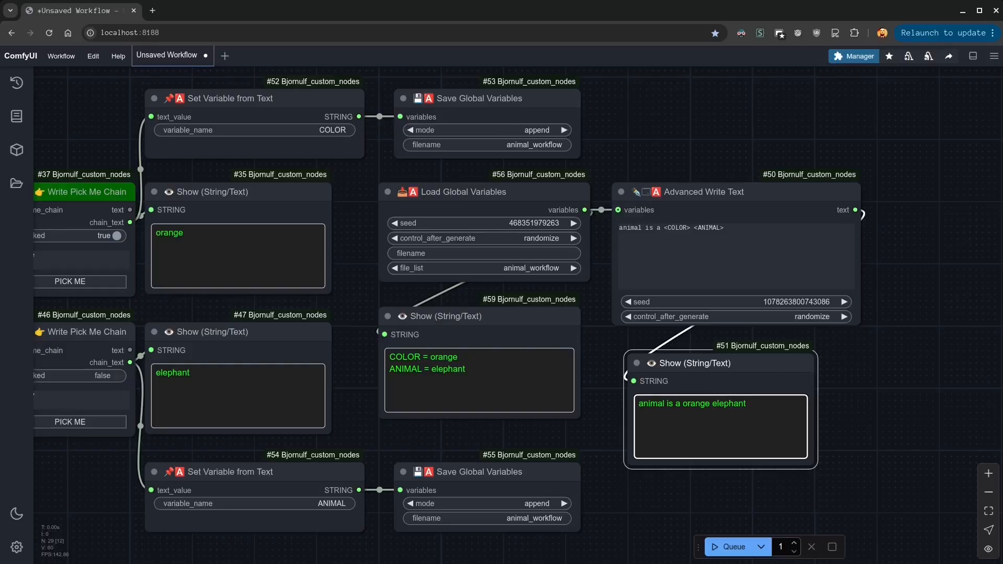
Add a Write Text node in an empty area of the canvas and resize it to be wider and shorter
{"action": "left_click_drag", "start_coordinate": [911, 333], "coordinate": [273, 367]}
{"action": "left_click_drag", "start_coordinate": [522, 348], "coordinate": [305, 319]}
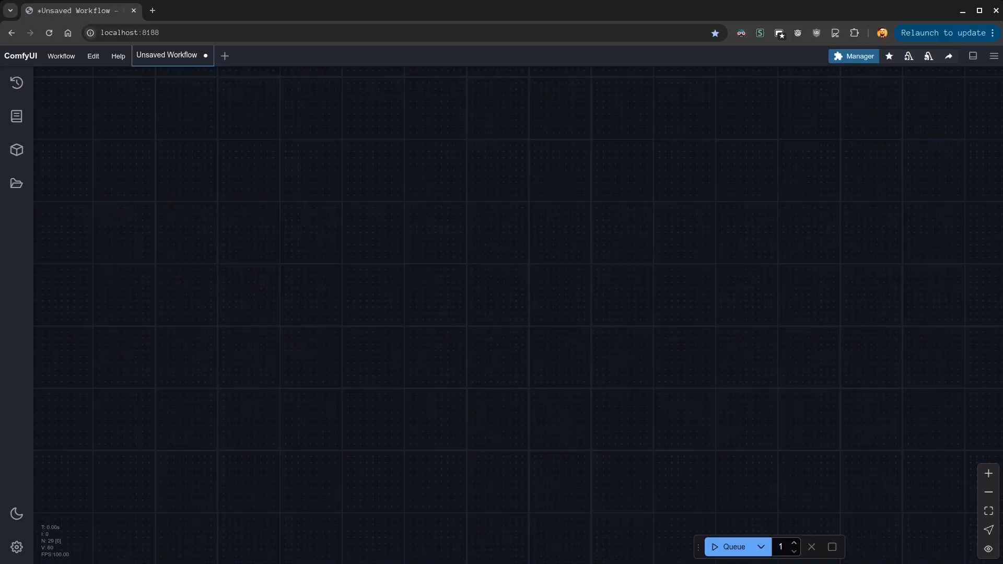
{"action": "double_click", "coordinate": [194, 241]}
{"action": "type", "text": "write"}
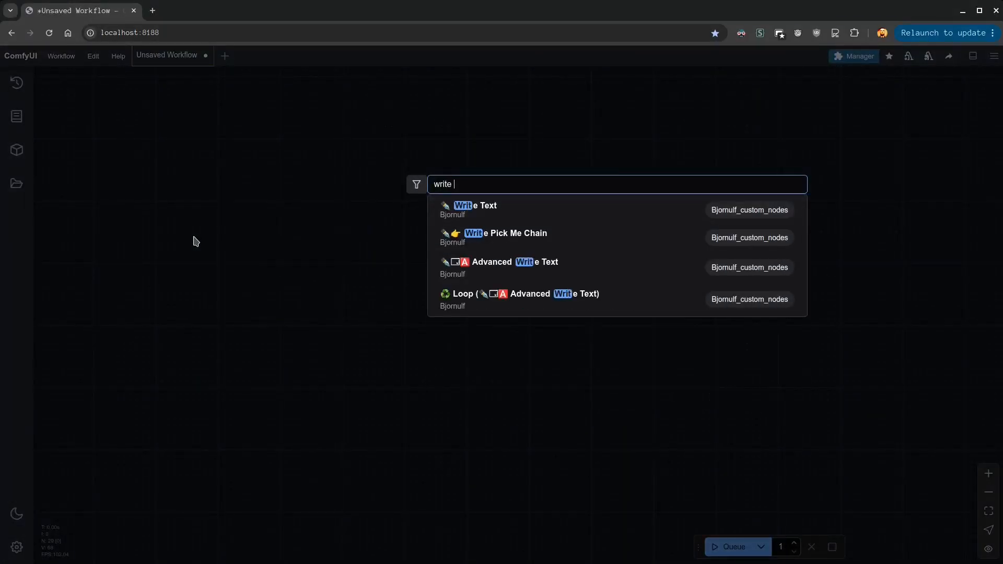
{"action": "key", "text": "Return"}
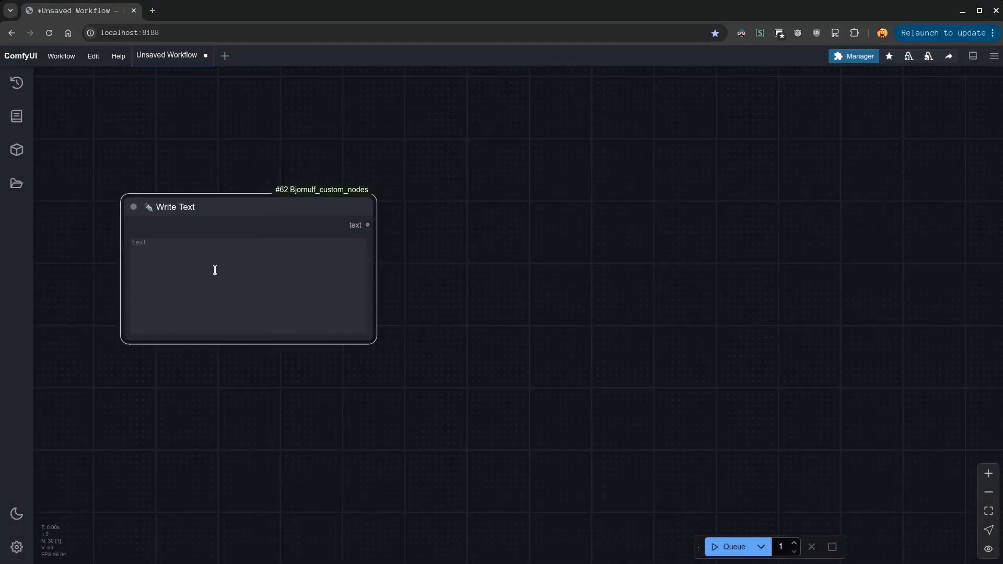
{"action": "left_click_drag", "start_coordinate": [372, 338], "coordinate": [416, 247]}
{"action": "left_click", "coordinate": [224, 282]}
{"action": "left_click", "coordinate": [195, 240]}
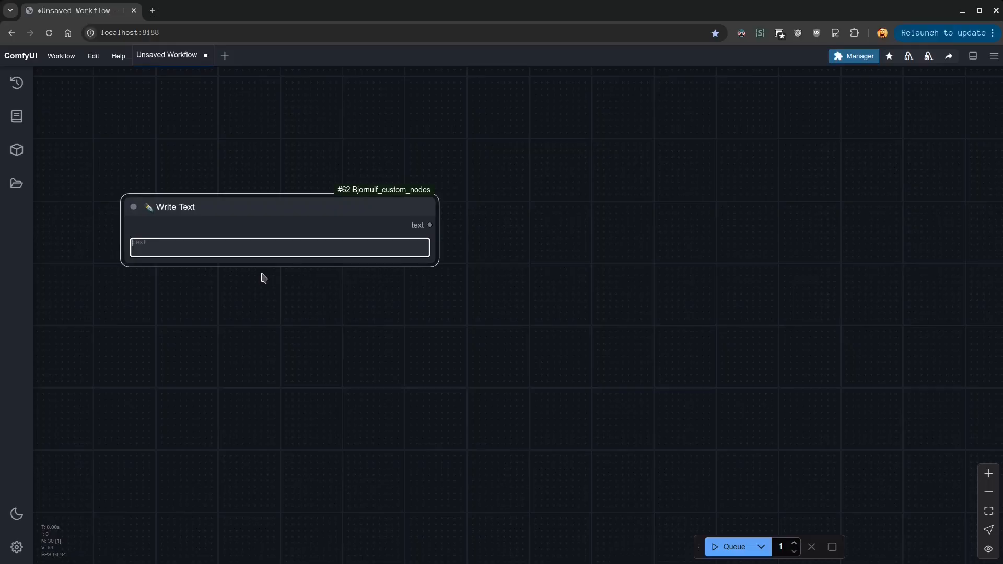
Enter "20;0.40;scheduler_name;sampler_name" in the Write Text node
{"action": "type", "text": "20"}
{"action": "type", "text": ";0.40;shceduler_name;sampler_name"}
{"action": "left_click", "coordinate": [375, 327]}
{"action": "scroll", "coordinate": [293, 284], "scroll_direction": "up", "scroll_amount": 3}
{"action": "left_click_drag", "start_coordinate": [326, 310], "coordinate": [444, 412]}
{"action": "left_click_drag", "start_coordinate": [474, 251], "coordinate": [250, 238]}
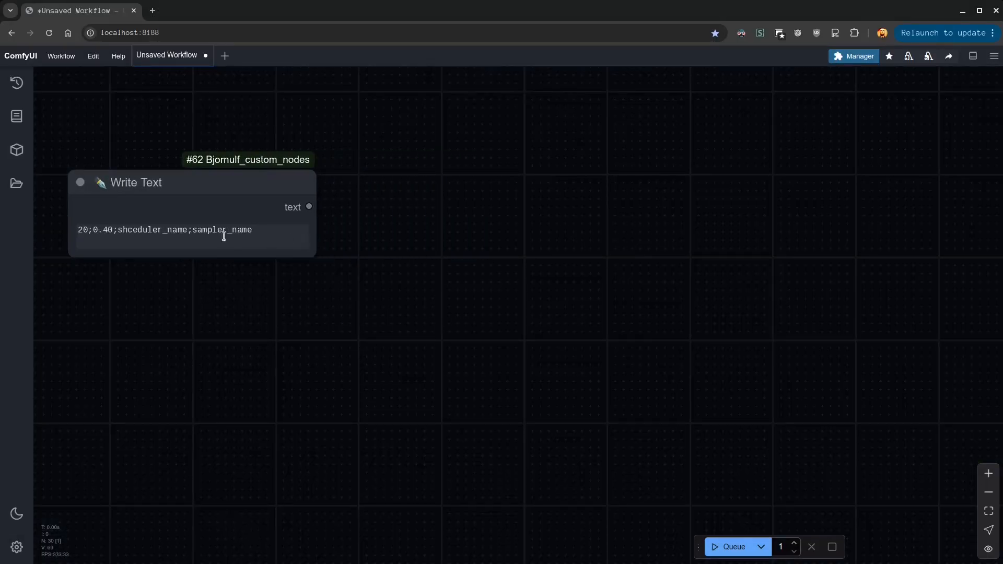
{"action": "left_click", "coordinate": [129, 230]}
{"action": "key", "text": "Delete"}
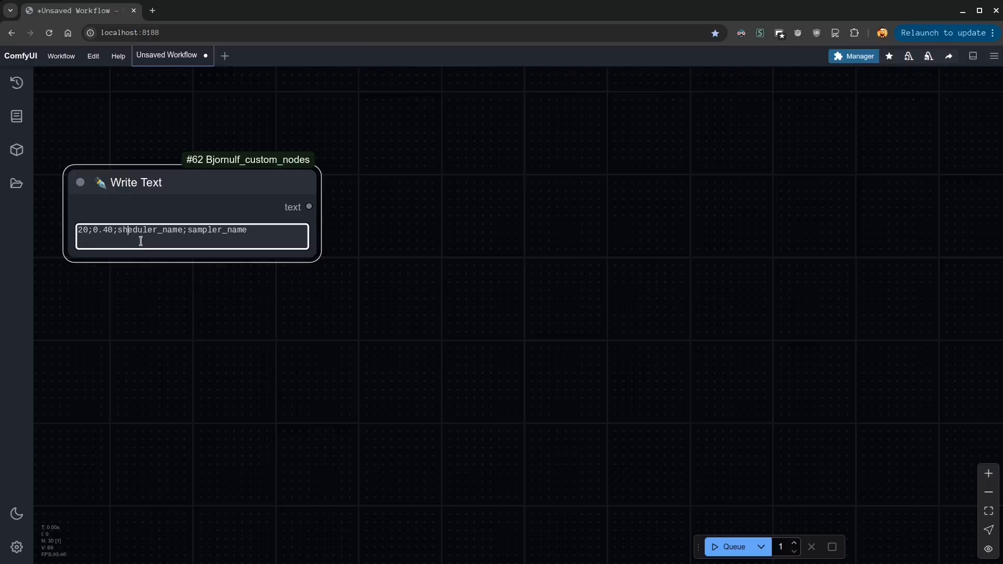
{"action": "left_click", "coordinate": [123, 230]}
{"action": "type", "text": "c"}
{"action": "left_click", "coordinate": [233, 230]}
Add a Text split in 5 node connected to the Write Text output and place it alongside
{"action": "left_click_drag", "start_coordinate": [309, 206], "coordinate": [369, 193]}
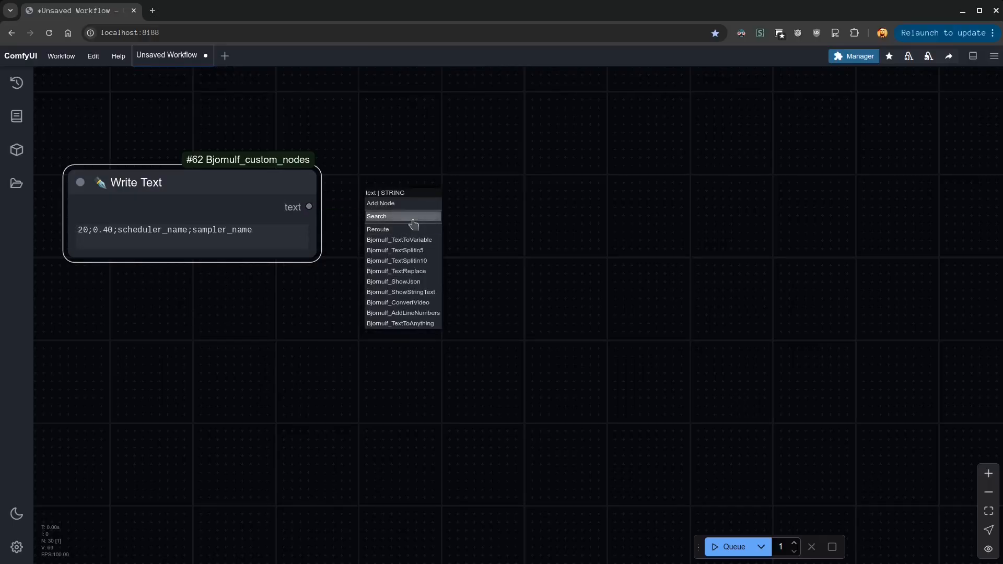
{"action": "left_click", "coordinate": [417, 254]}
{"action": "left_click_drag", "start_coordinate": [513, 192], "coordinate": [484, 189]}
Attach stacked Show nodes to the part1, part2 and part3 outputs of Text split in 5, then run the workflow
{"action": "left_click_drag", "start_coordinate": [662, 207], "coordinate": [709, 174]}
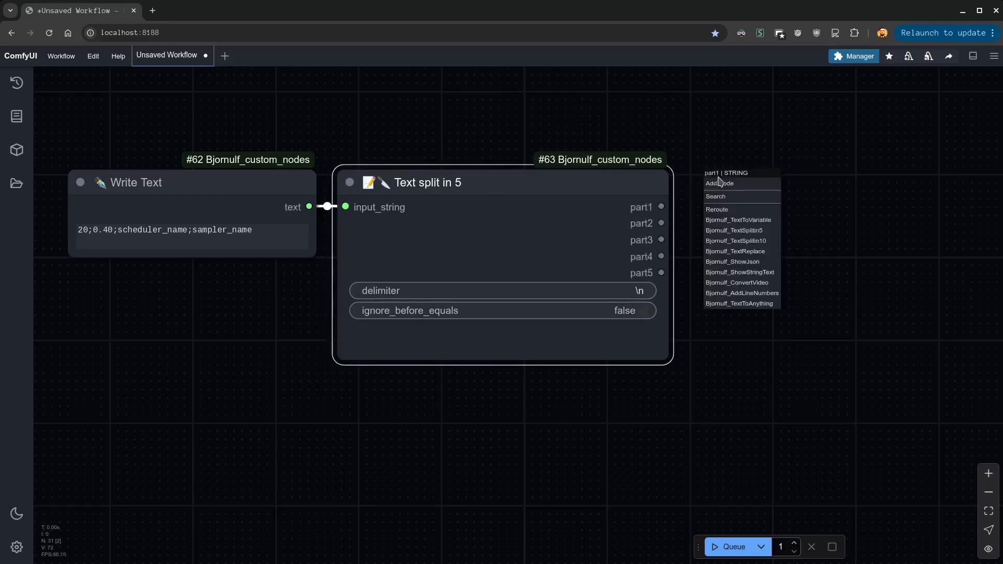
{"action": "left_click", "coordinate": [758, 273]}
{"action": "left_click_drag", "start_coordinate": [855, 176], "coordinate": [856, 165]}
{"action": "key", "text": "ctrl+c"}
{"action": "key", "text": "ctrl+v"}
{"action": "left_click_drag", "start_coordinate": [959, 270], "coordinate": [735, 266]}
{"action": "key", "text": "ctrl+v"}
{"action": "left_click_drag", "start_coordinate": [826, 275], "coordinate": [868, 440]}
{"action": "left_click_drag", "start_coordinate": [870, 290], "coordinate": [791, 267]}
{"action": "left_click_drag", "start_coordinate": [817, 434], "coordinate": [775, 373]}
{"action": "left_click_drag", "start_coordinate": [661, 223], "coordinate": [719, 392]}
{"action": "left_click", "coordinate": [730, 547]}
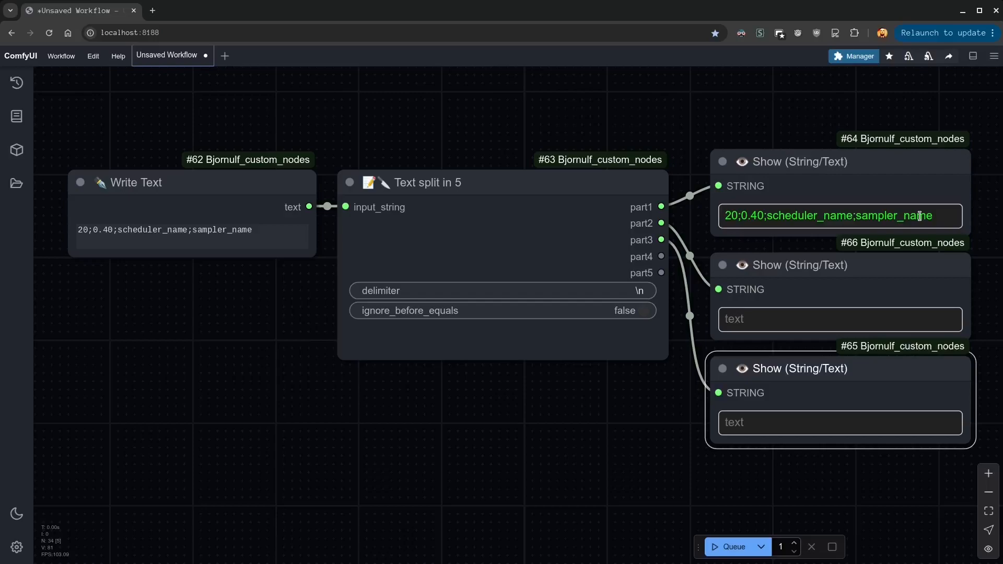
Set the delimiter of Text split in 5 to ";" and run the workflow
{"action": "left_click", "coordinate": [639, 291]}
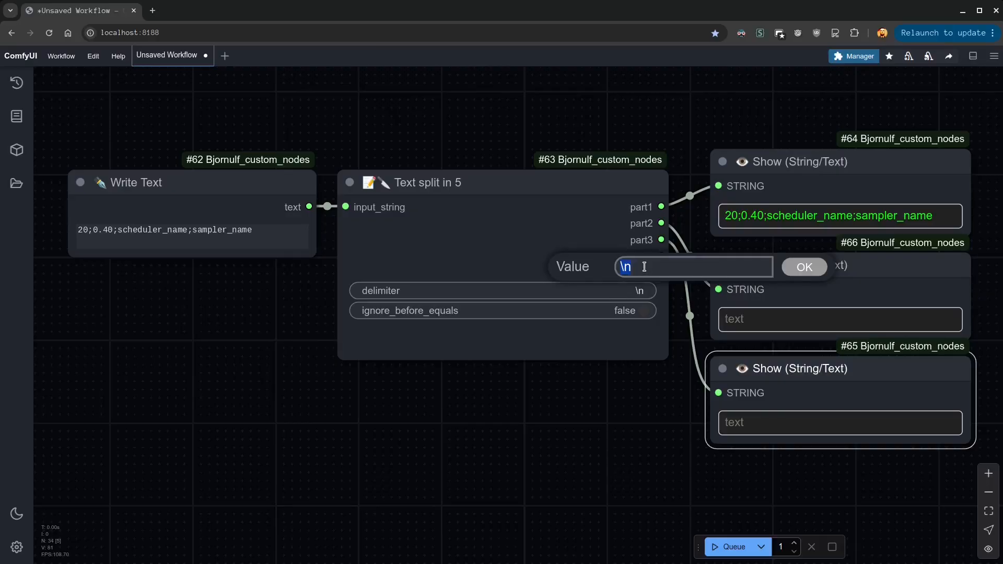
{"action": "type", "text": ";"}
{"action": "key", "text": "Return"}
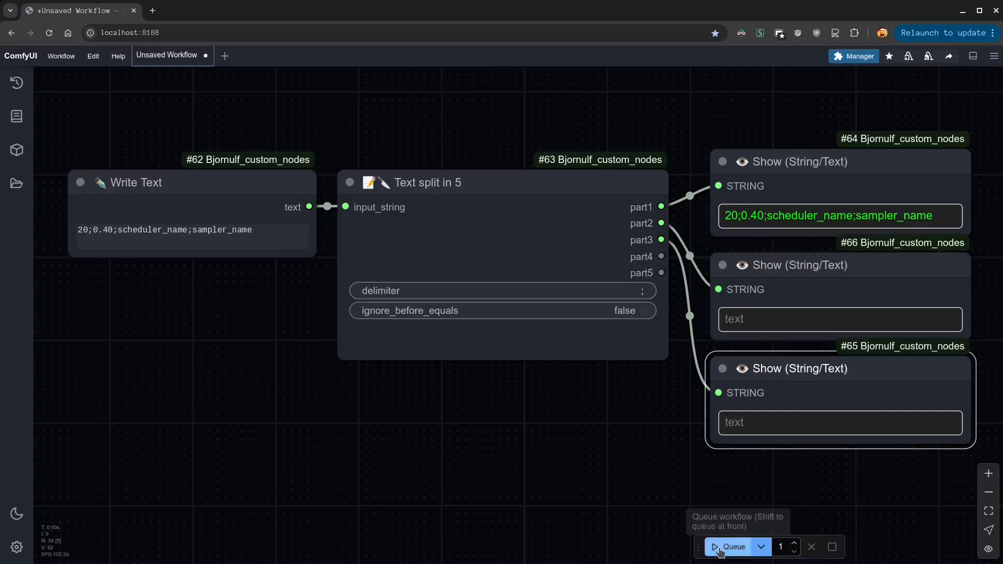
{"action": "left_click", "coordinate": [728, 547]}
Narrow the Text split in 5 node and move the three Show nodes closer to it
{"action": "left_click_drag", "start_coordinate": [655, 448], "coordinate": [610, 416]}
{"action": "left_click_drag", "start_coordinate": [609, 352], "coordinate": [460, 334]}
{"action": "left_click_drag", "start_coordinate": [677, 170], "coordinate": [530, 165]}
{"action": "left_click_drag", "start_coordinate": [737, 263], "coordinate": [591, 264]}
{"action": "left_click_drag", "start_coordinate": [748, 365], "coordinate": [602, 386]}
{"action": "left_click", "coordinate": [437, 286]}
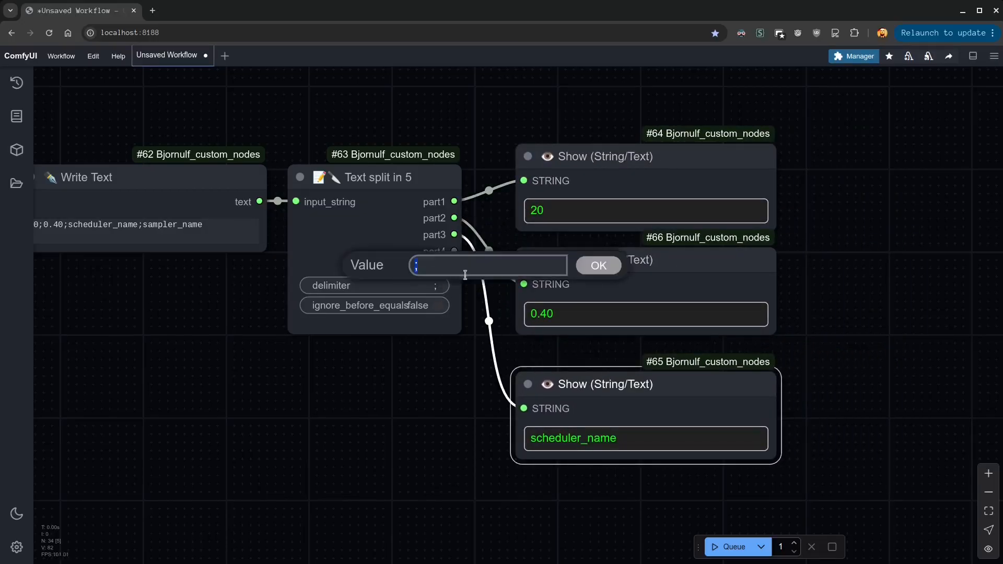
{"action": "left_click", "coordinate": [599, 266]}
Spread the three Show nodes apart vertically, leaving free space below the one attached to part2
{"action": "left_click_drag", "start_coordinate": [396, 419], "coordinate": [214, 421]}
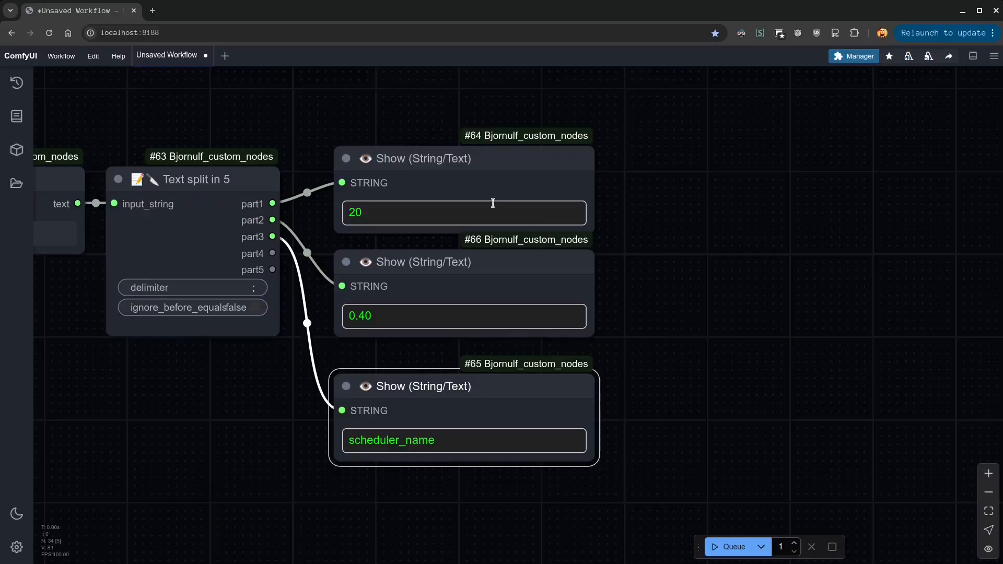
{"action": "left_click_drag", "start_coordinate": [630, 157], "coordinate": [458, 472]}
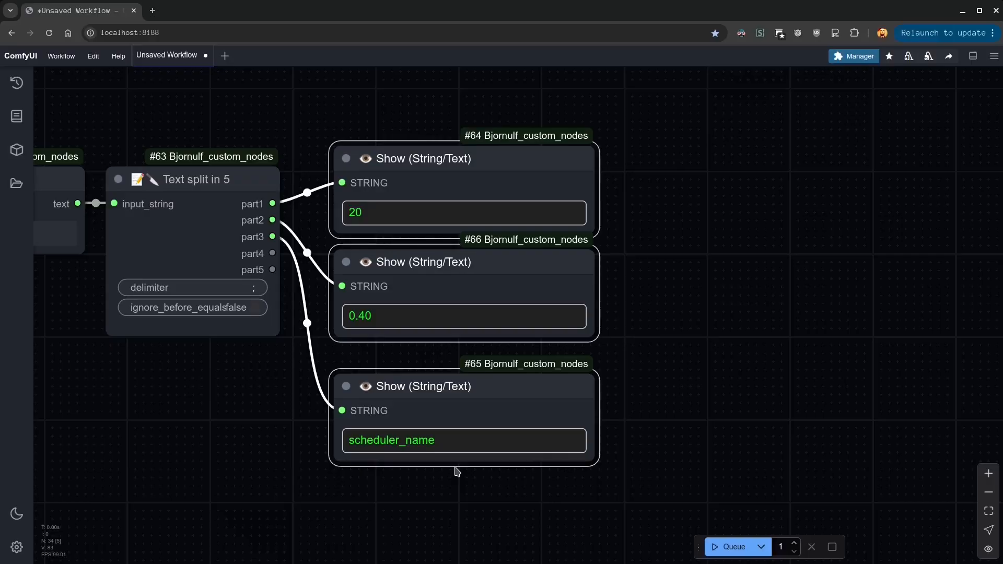
{"action": "left_click_drag", "start_coordinate": [463, 182], "coordinate": [463, 36]}
{"action": "left_click", "coordinate": [477, 248]}
{"action": "left_click_drag", "start_coordinate": [477, 248], "coordinate": [435, 559]}
{"action": "left_click_drag", "start_coordinate": [460, 117], "coordinate": [501, 158]}
{"action": "left_click_drag", "start_coordinate": [439, 317], "coordinate": [503, 312]}
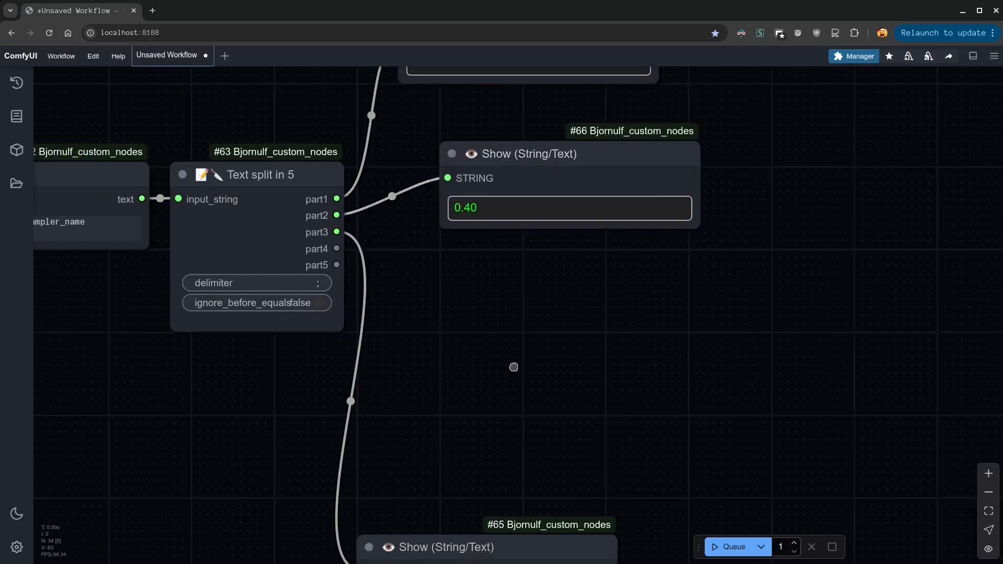
Add a KSampler node below the part2 Show node and try to connect part2 directly to its denoise value
{"action": "double_click", "coordinate": [512, 365]}
{"action": "type", "text": "ksampler"}
{"action": "key", "text": "Return"}
{"action": "left_click_drag", "start_coordinate": [635, 358], "coordinate": [545, 262]}
{"action": "left_click_drag", "start_coordinate": [337, 216], "coordinate": [448, 465]}
{"action": "left_click_drag", "start_coordinate": [337, 215], "coordinate": [447, 471]}
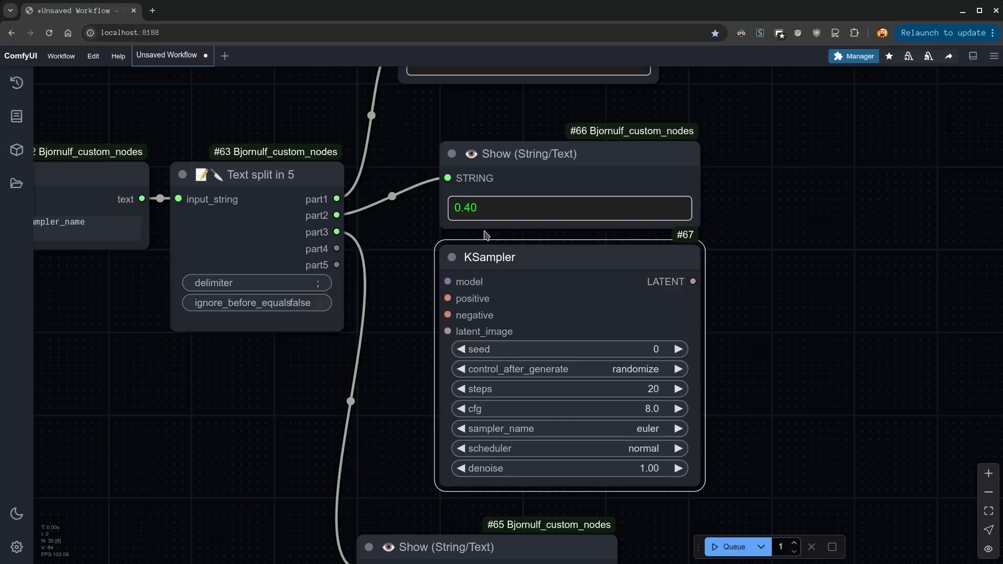
Shift the KSampler aside and feed part3 through a compact Anything to Float node into its denoise input
{"action": "left_click_drag", "start_coordinate": [468, 257], "coordinate": [592, 257]}
{"action": "left_click_drag", "start_coordinate": [337, 232], "coordinate": [405, 334]}
{"action": "left_click", "coordinate": [430, 361]}
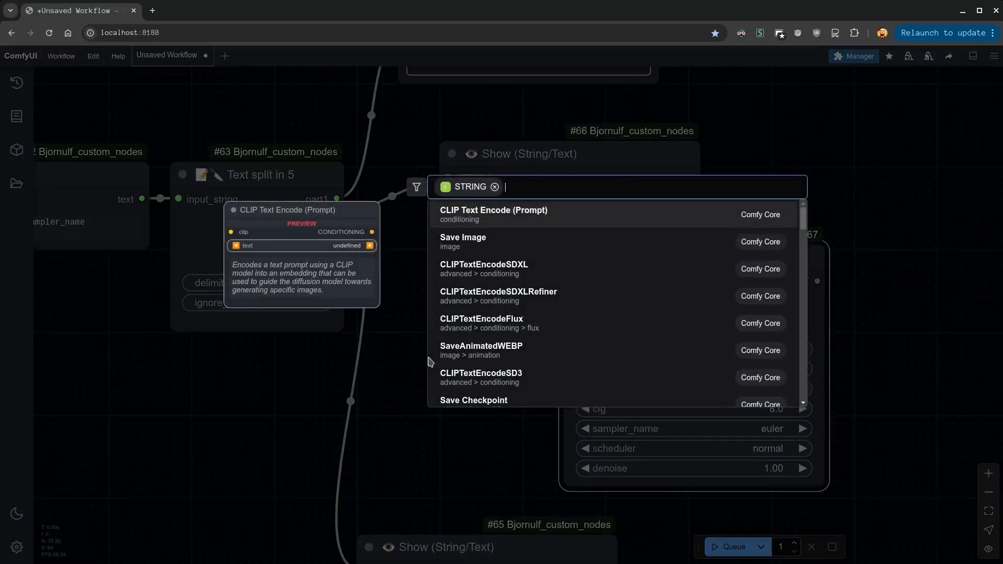
{"action": "type", "text": "anything"}
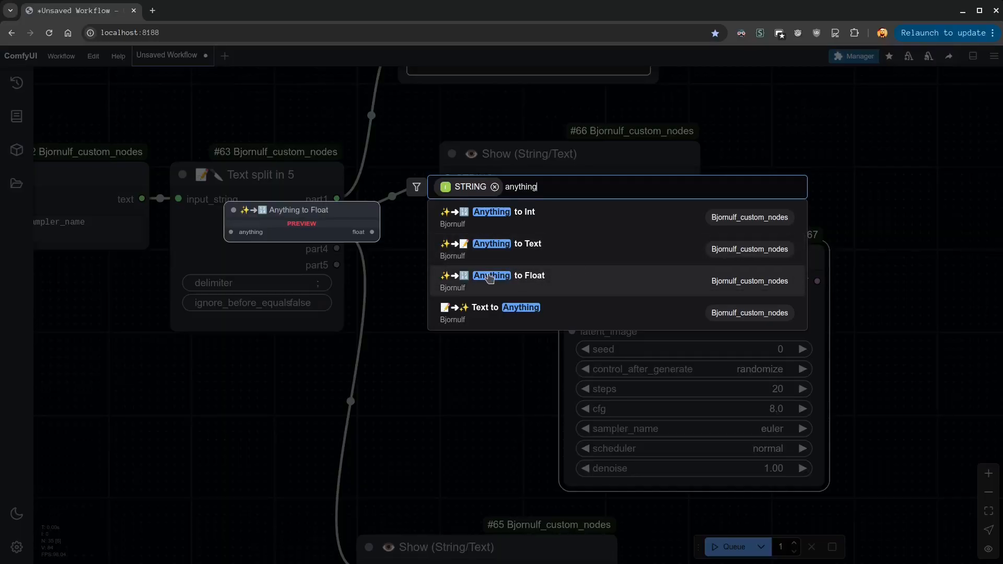
{"action": "left_click", "coordinate": [505, 278]}
{"action": "left_click_drag", "start_coordinate": [474, 412], "coordinate": [473, 436]}
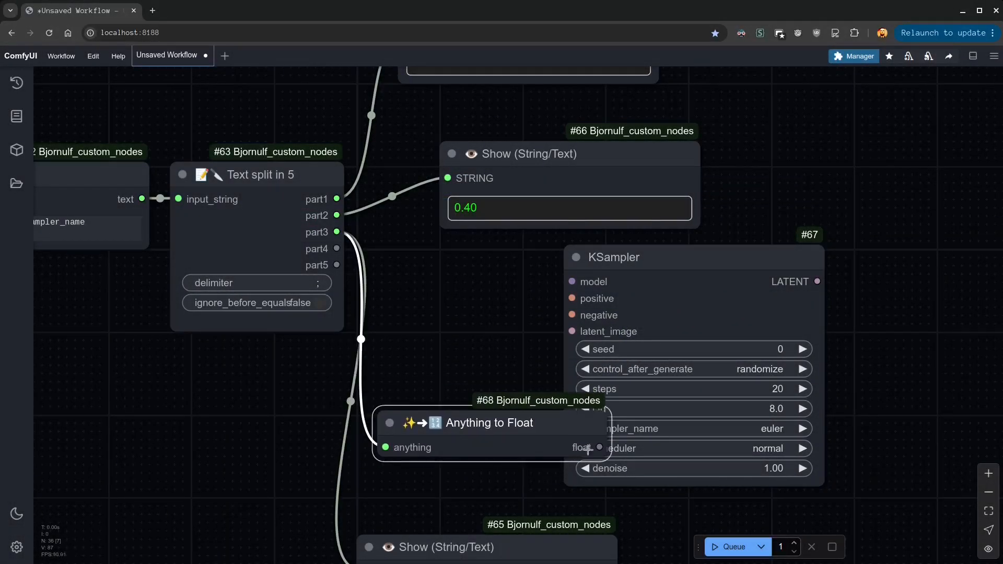
{"action": "left_click_drag", "start_coordinate": [602, 452], "coordinate": [503, 461]}
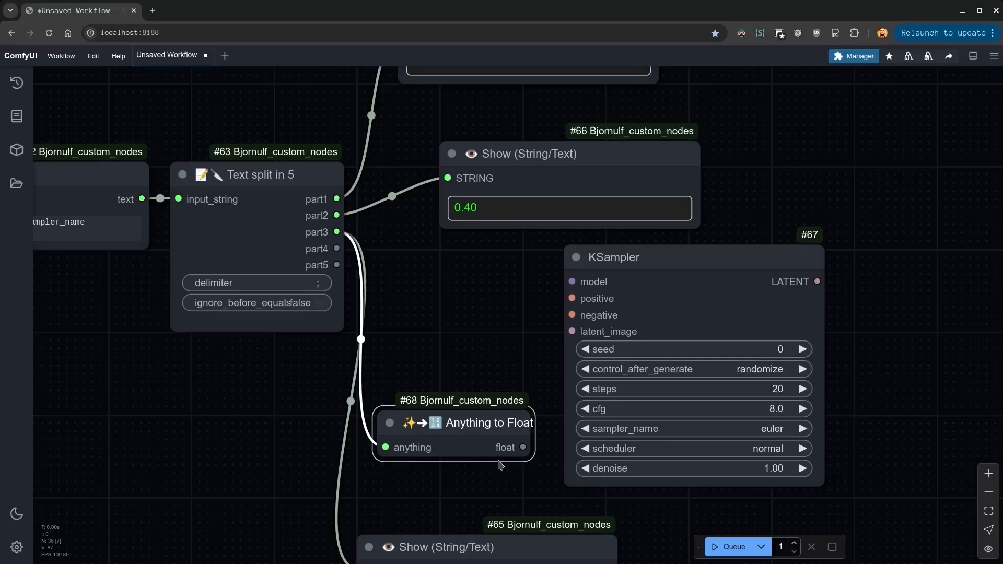
{"action": "left_click_drag", "start_coordinate": [523, 447], "coordinate": [569, 464]}
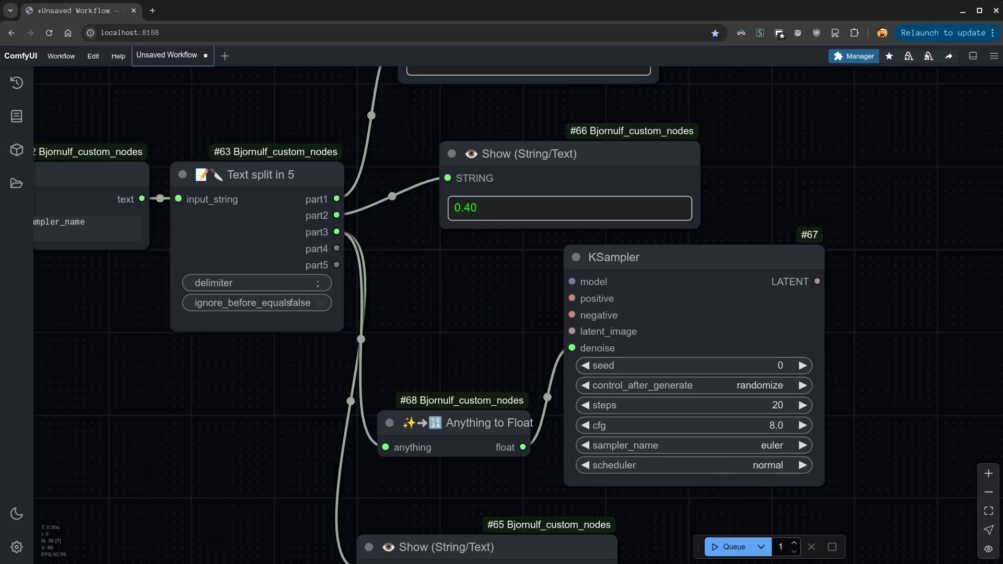
Add a Save Image(s) to a folder node beside the part2 Show node and connect part2 to its folder_name
{"action": "double_click", "coordinate": [437, 321]}
{"action": "type", "text": "save"}
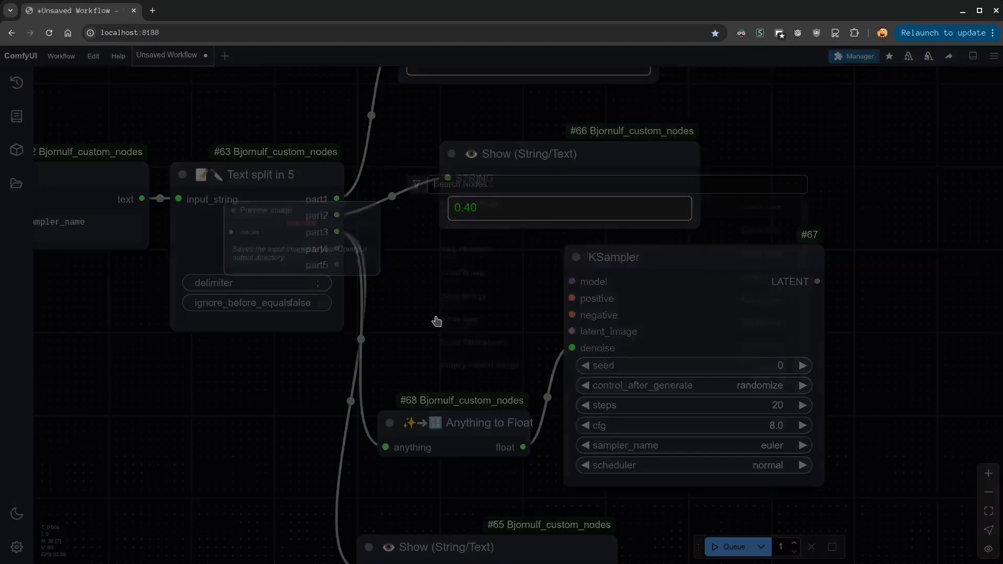
{"action": "type", "text": "fol"}
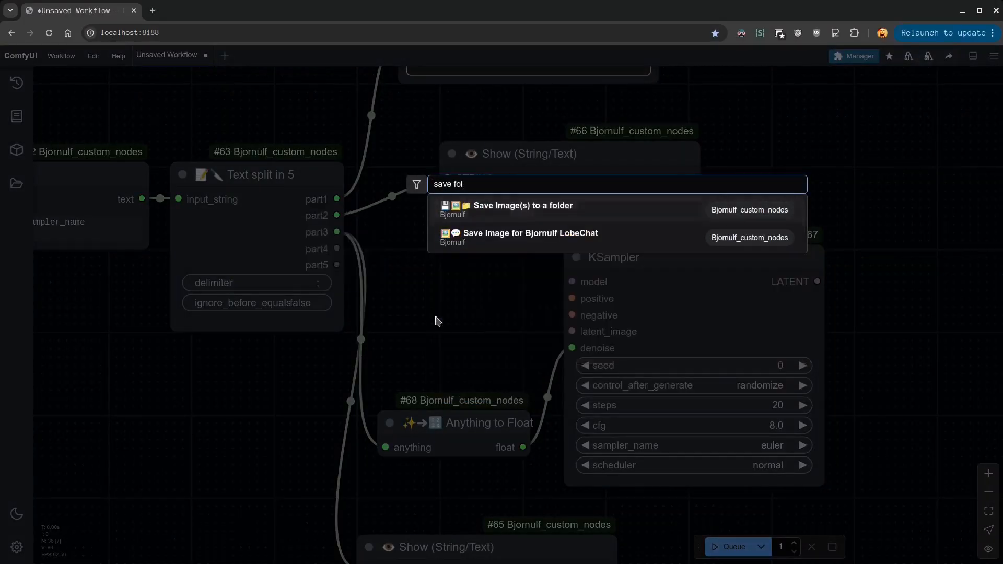
{"action": "key", "text": "Return"}
{"action": "left_click_drag", "start_coordinate": [551, 289], "coordinate": [815, 144]}
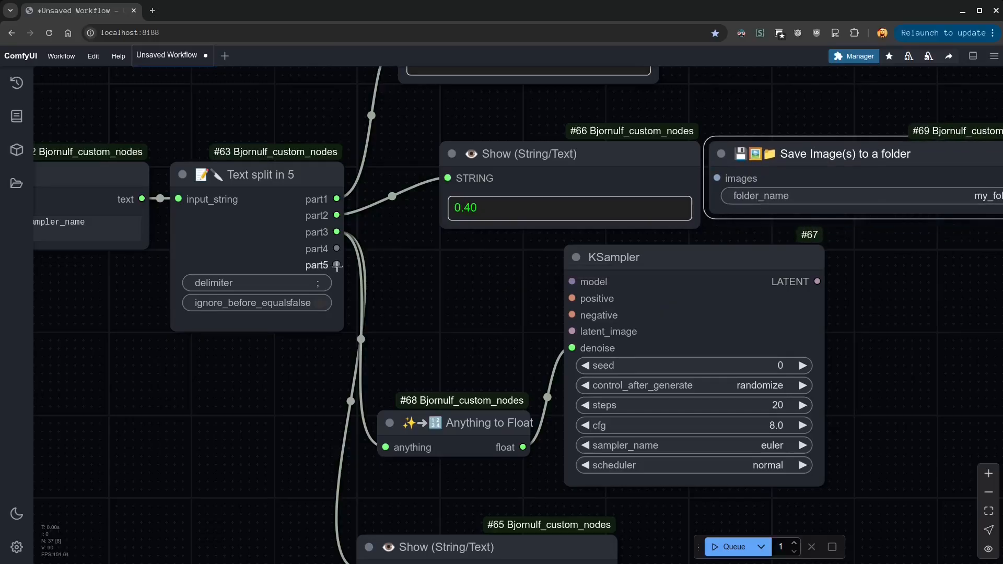
{"action": "left_click_drag", "start_coordinate": [336, 215], "coordinate": [716, 194]}
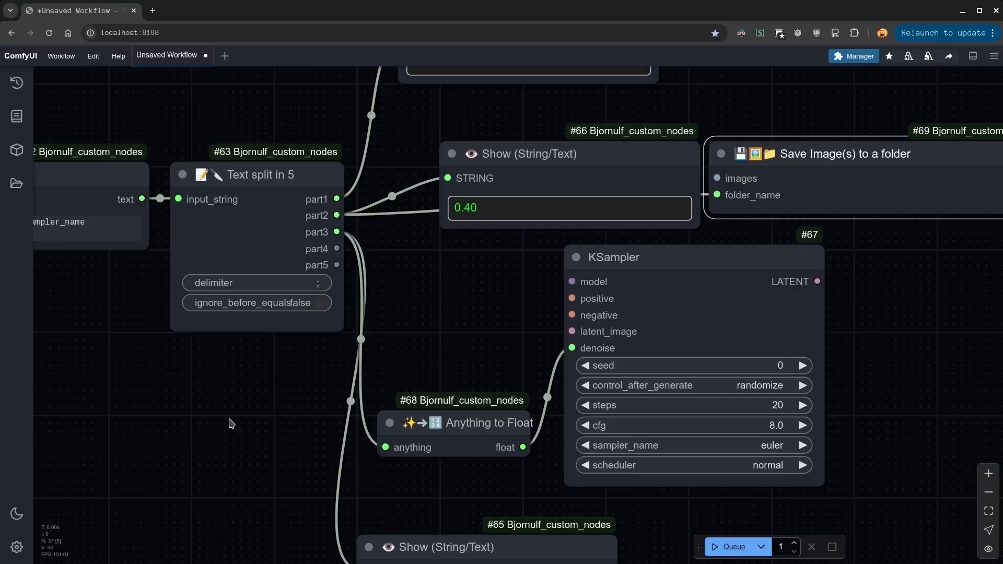
Add a Combine (Texts) node below the split node, connect part2 to text_1 and set its delimiter to slash
{"action": "double_click", "coordinate": [232, 423]}
{"action": "type", "text": "combine"}
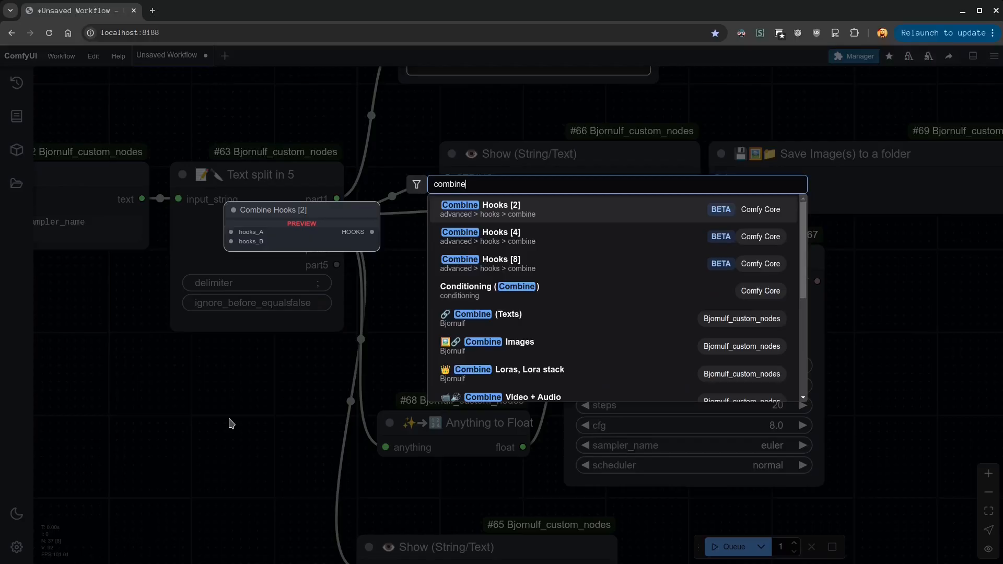
{"action": "type", "text": " text"}
{"action": "key", "text": "Return"}
{"action": "left_click_drag", "start_coordinate": [323, 403], "coordinate": [159, 402]}
{"action": "left_click_drag", "start_coordinate": [336, 215], "coordinate": [77, 428]}
{"action": "left_click", "coordinate": [281, 481]}
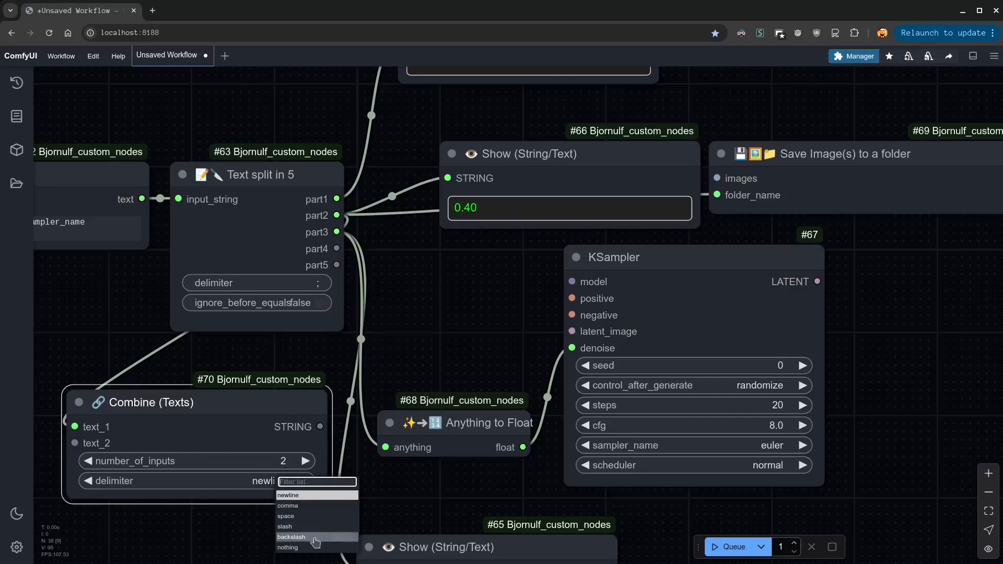
{"action": "left_click", "coordinate": [293, 527]}
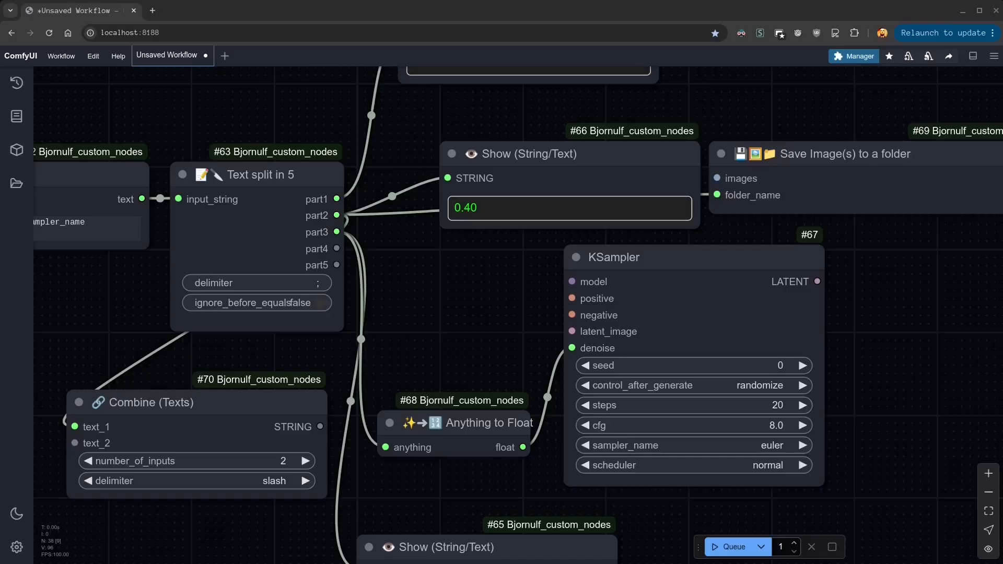
Widen the Text split in 5 node and set its delimiter to \n
{"action": "left_click_drag", "start_coordinate": [126, 306], "coordinate": [343, 340]}
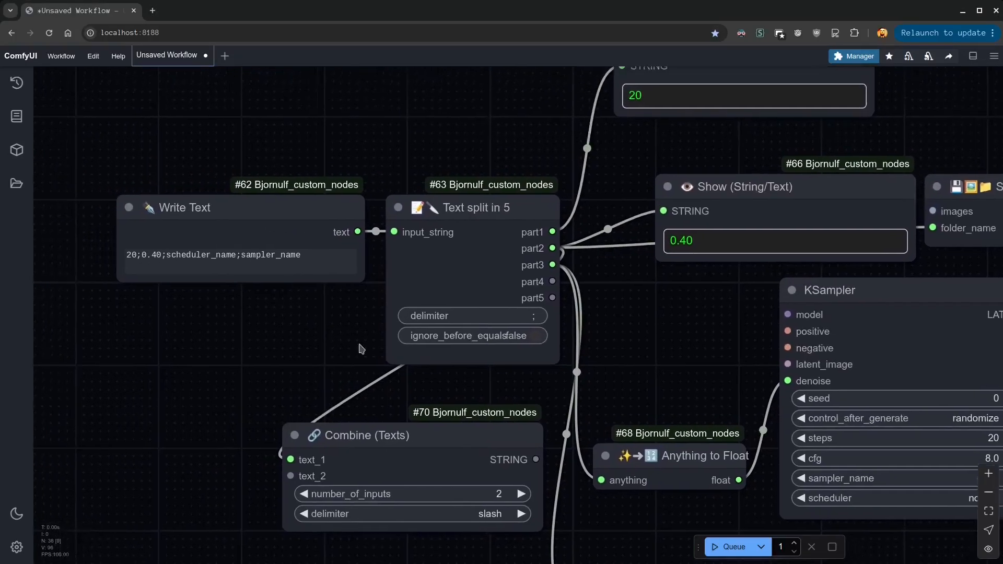
{"action": "left_click_drag", "start_coordinate": [558, 367], "coordinate": [594, 360]}
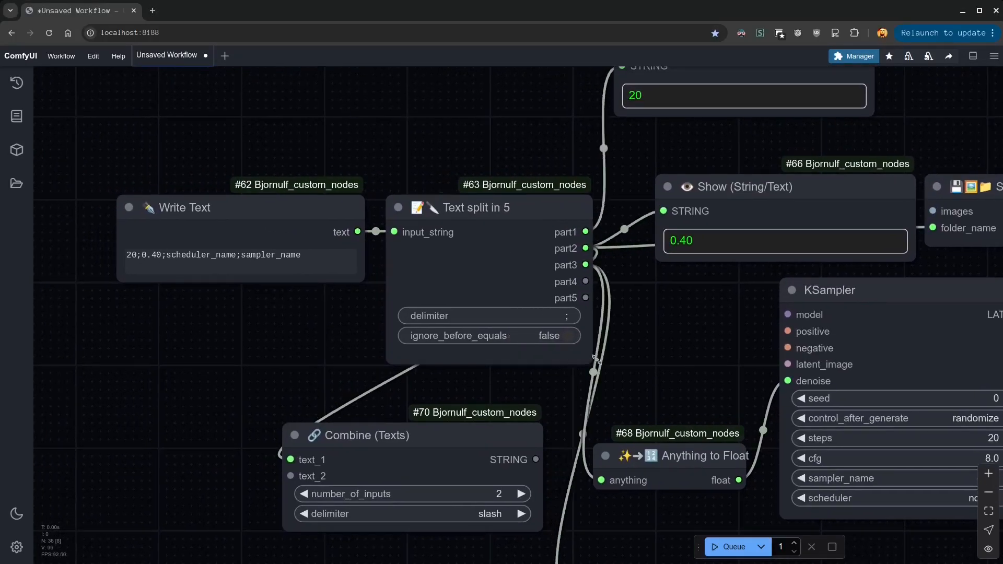
{"action": "left_click", "coordinate": [568, 313]}
{"action": "type", "text": "\\n"}
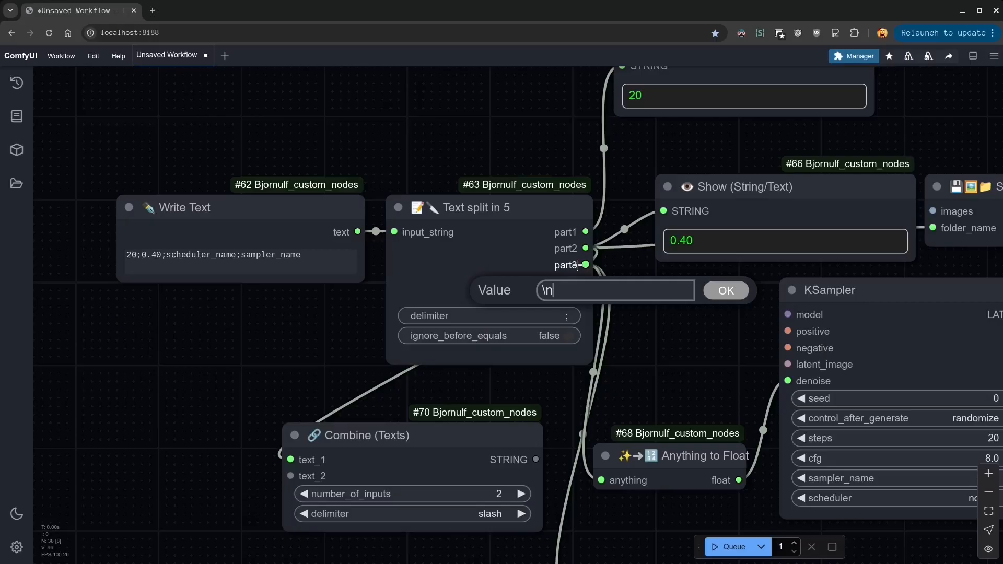
{"action": "key", "text": "Return"}
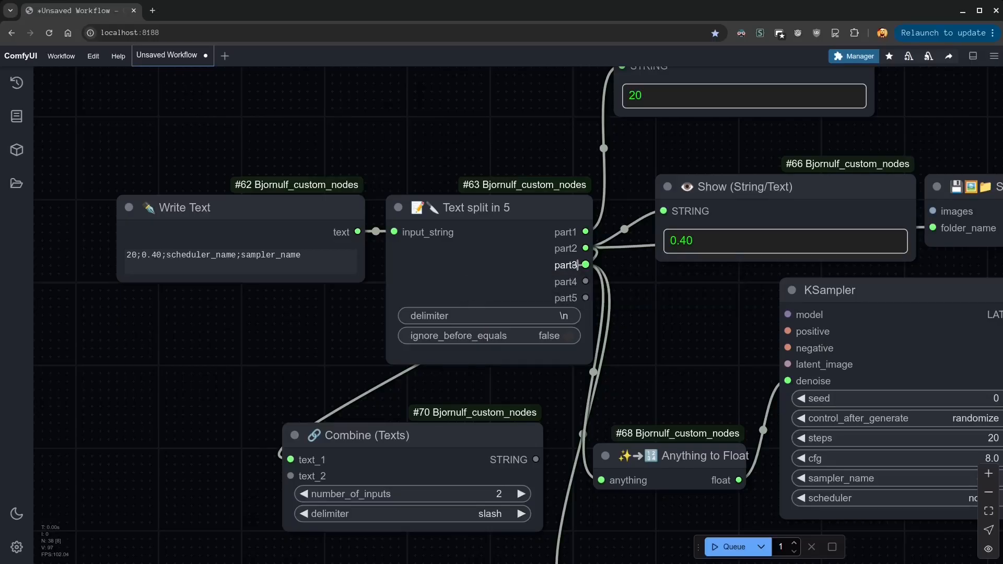
Replace the semicolons in the Write Text node with line breaks, one value per line, and make the node taller
{"action": "left_click", "coordinate": [165, 255]}
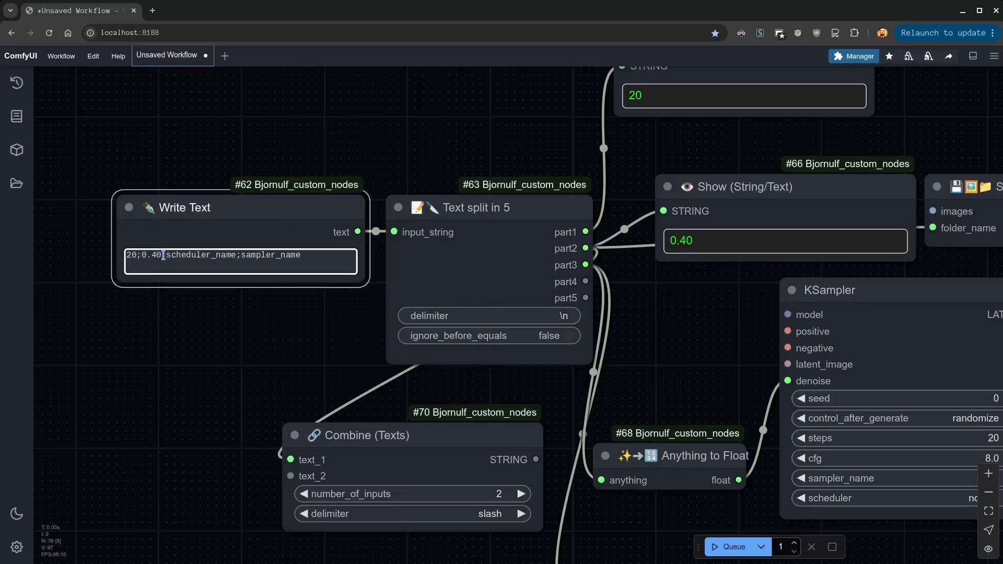
{"action": "key", "text": "BackSpace"}
{"action": "key", "text": "Return"}
{"action": "key", "text": "Left"}
{"action": "key", "text": "Left"}
{"action": "key", "text": "Left"}
{"action": "key", "text": "Left"}
{"action": "key", "text": "Left"}
{"action": "key", "text": "BackSpace"}
{"action": "key", "text": "Return"}
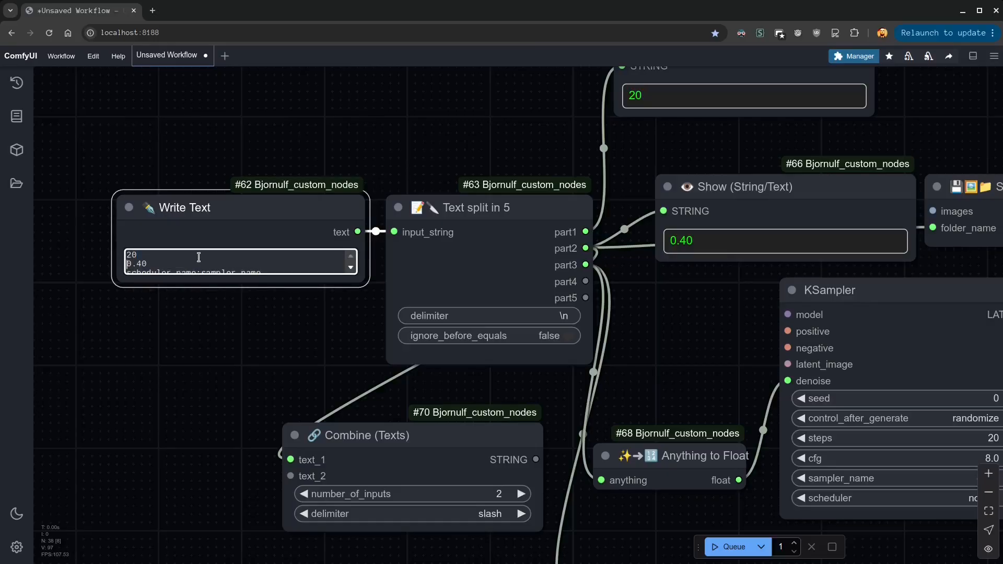
{"action": "left_click", "coordinate": [199, 271]}
{"action": "key", "text": "BackSpace"}
{"action": "key", "text": "Return"}
{"action": "left_click_drag", "start_coordinate": [360, 280], "coordinate": [353, 320]}
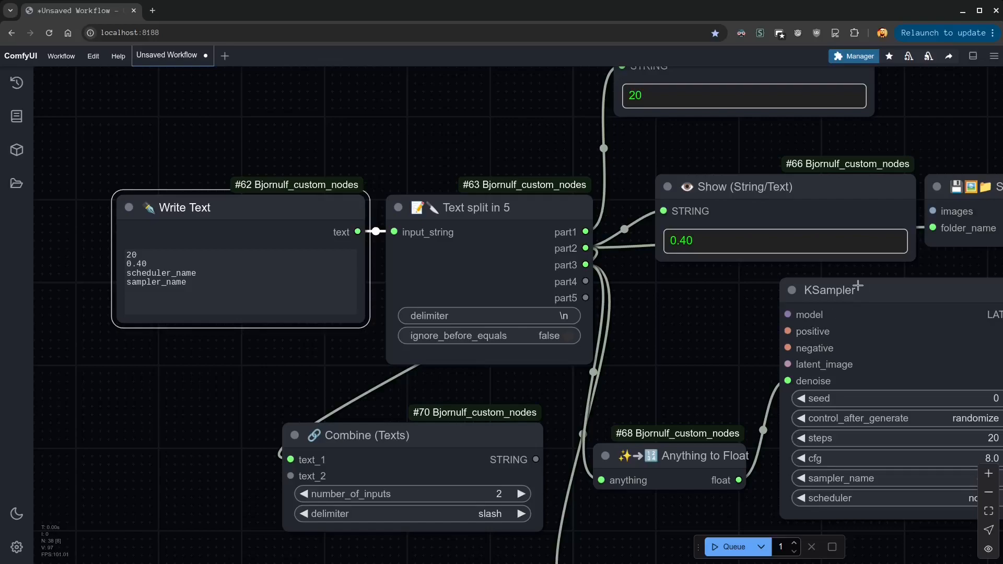
Bypass the KSampler, Anything to Float and Save Image(s) to a folder nodes, queuing the workflow to check for blocking nodes
{"action": "left_click", "coordinate": [830, 292]}
{"action": "key", "text": "ctrl+b"}
{"action": "left_click", "coordinate": [671, 453]}
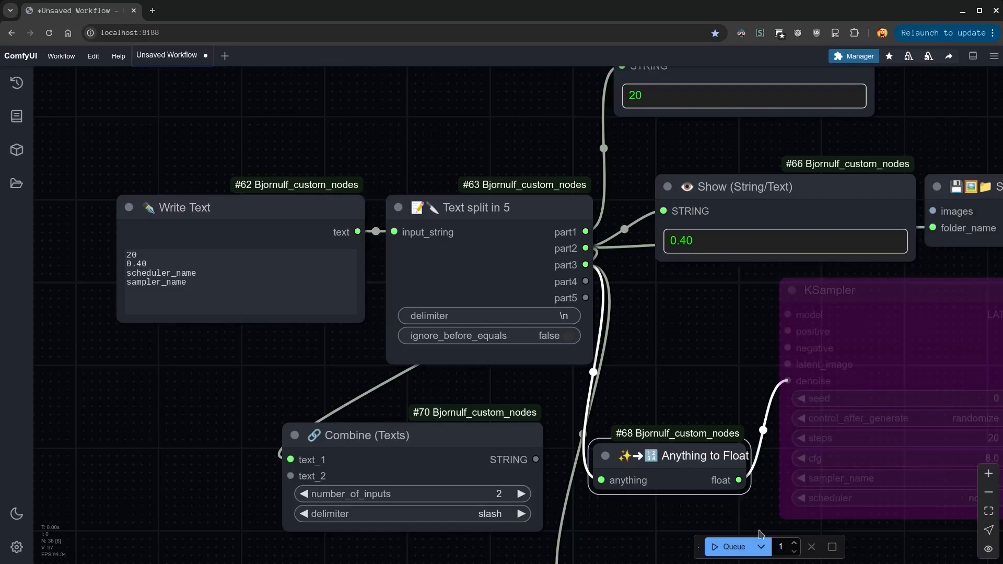
{"action": "key", "text": "ctrl+b"}
{"action": "left_click", "coordinate": [731, 546]}
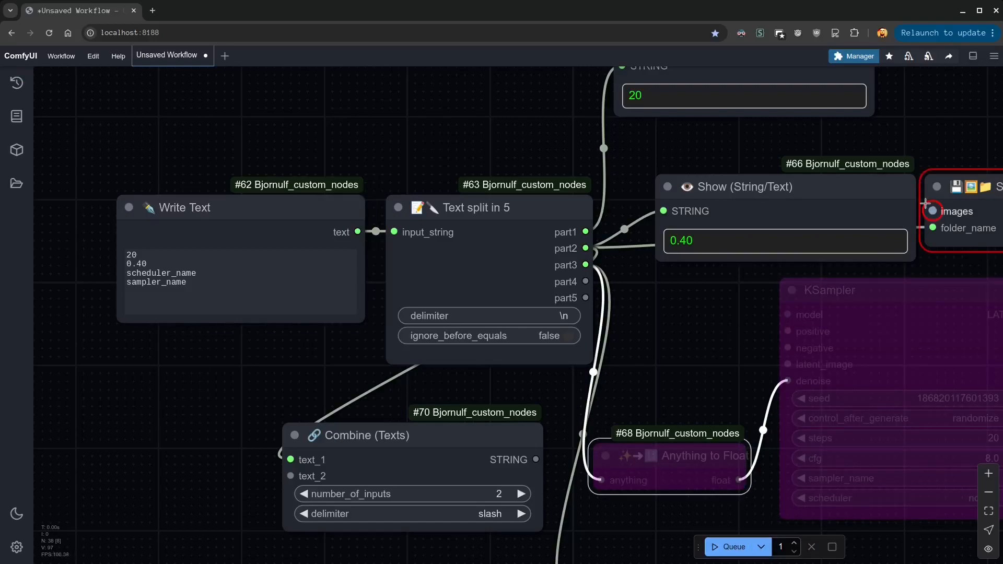
{"action": "left_click", "coordinate": [982, 191]}
{"action": "key", "text": "ctrl+b"}
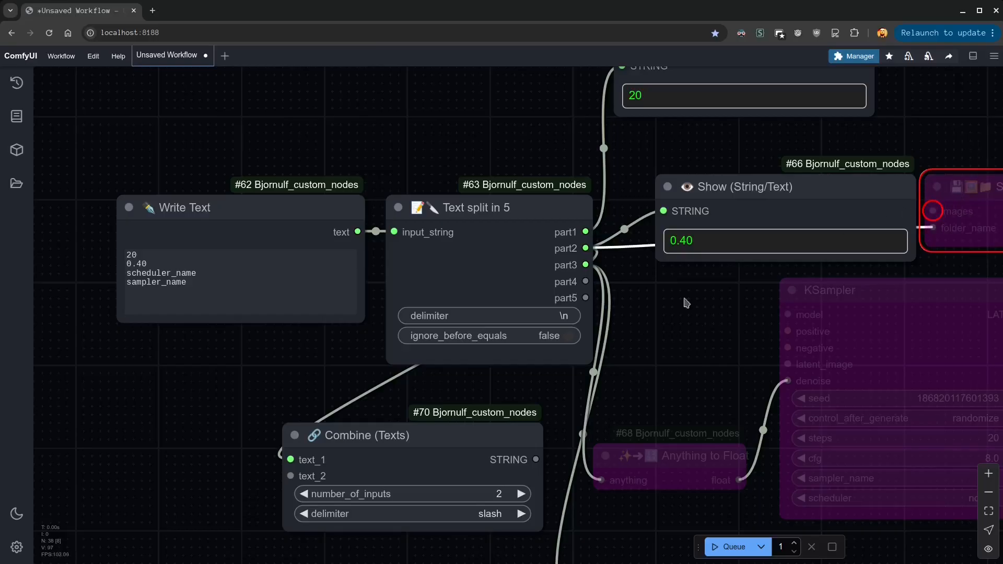
Set ignore_before_equals to true on Text split in 5 and run the workflow
{"action": "left_click", "coordinate": [702, 242]}
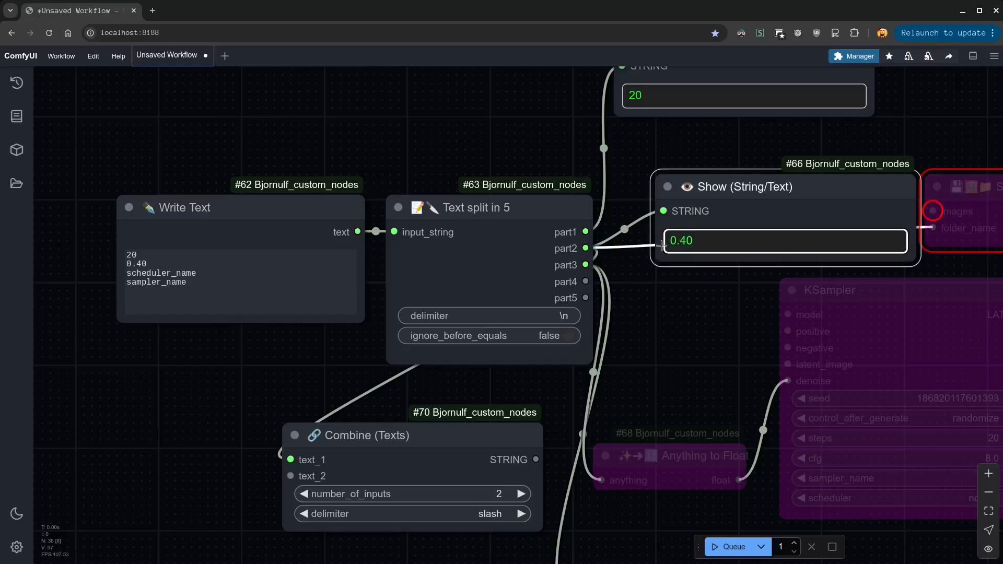
{"action": "left_click", "coordinate": [145, 265]}
{"action": "left_click", "coordinate": [559, 336]}
{"action": "left_click", "coordinate": [737, 548]}
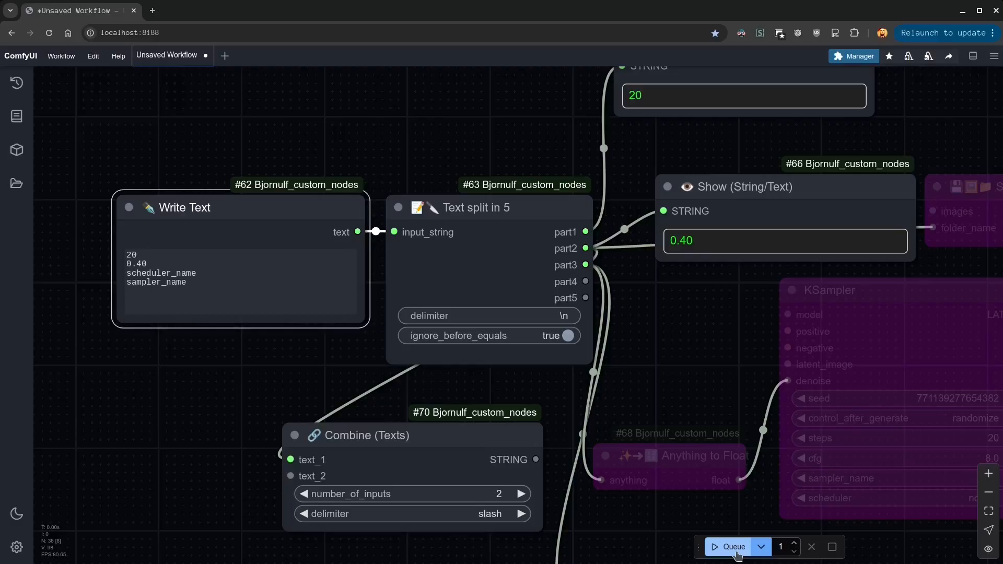
Change the first two lines of Write Text to "STEPS = 20" and "DENOISE = 0.40", run the workflow and check the part2 output
{"action": "left_click", "coordinate": [164, 254]}
{"action": "type", "text": "STEPS = 20 "}
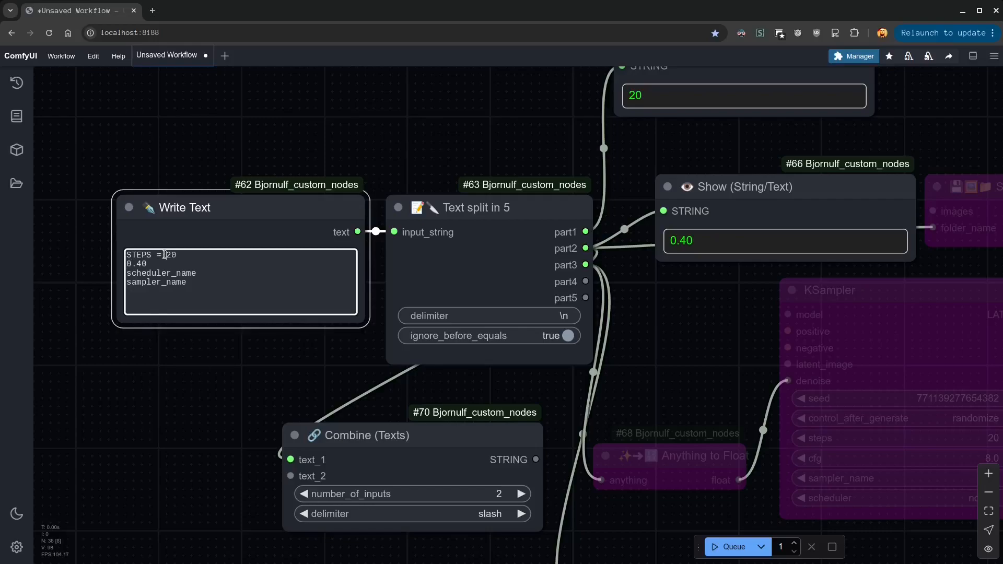
{"action": "type", "text": "DENOISE ="}
{"action": "triple_click", "coordinate": [207, 265]}
{"action": "left_click", "coordinate": [206, 264]}
{"action": "left_click", "coordinate": [722, 546]}
{"action": "left_click_drag", "start_coordinate": [700, 241], "coordinate": [667, 241]}
Set ignore_before_equals to false, rerun the workflow and inspect the part2 Show node's text
{"action": "left_click", "coordinate": [568, 336]}
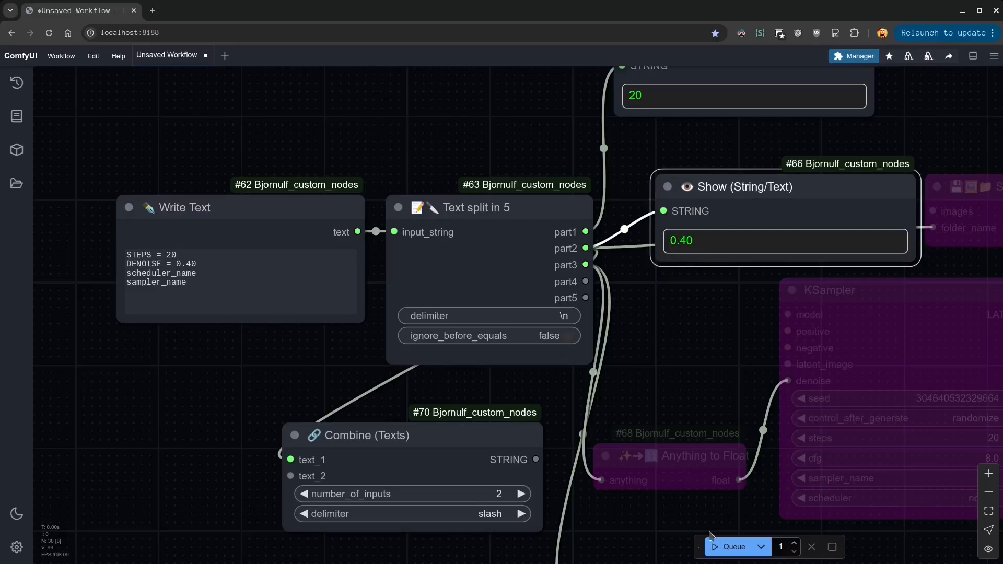
{"action": "left_click", "coordinate": [729, 547]}
{"action": "left_click_drag", "start_coordinate": [769, 240], "coordinate": [668, 241]}
{"action": "left_click", "coordinate": [718, 240]}
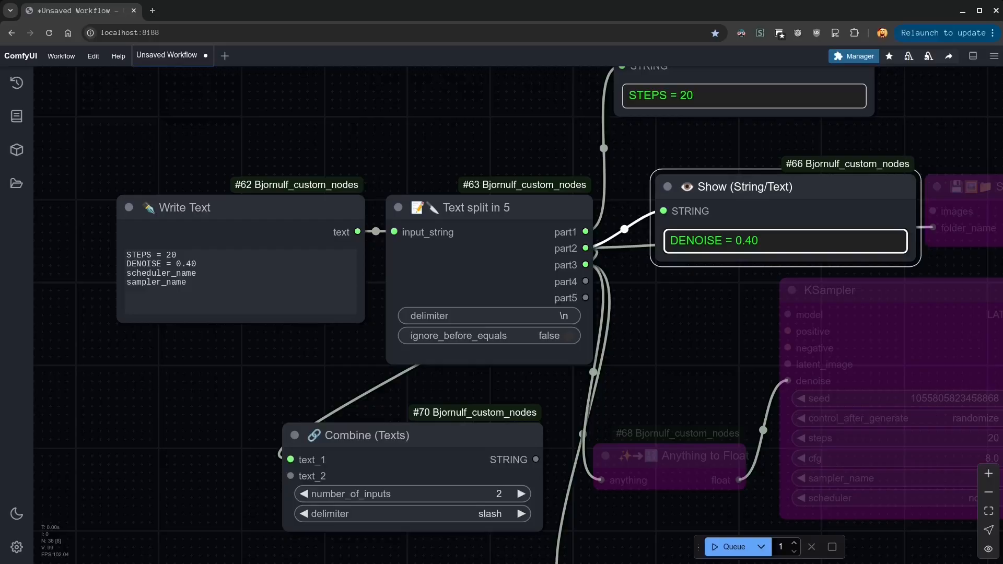
Add a new Write Text node in an empty area of the canvas
{"action": "left_click_drag", "start_coordinate": [657, 536], "coordinate": [556, 131]}
{"action": "left_click_drag", "start_coordinate": [565, 345], "coordinate": [552, 294]}
{"action": "left_click", "coordinate": [297, 307]}
{"action": "double_click", "coordinate": [296, 307]}
{"action": "type", "text": "write"}
{"action": "key", "text": "Return"}
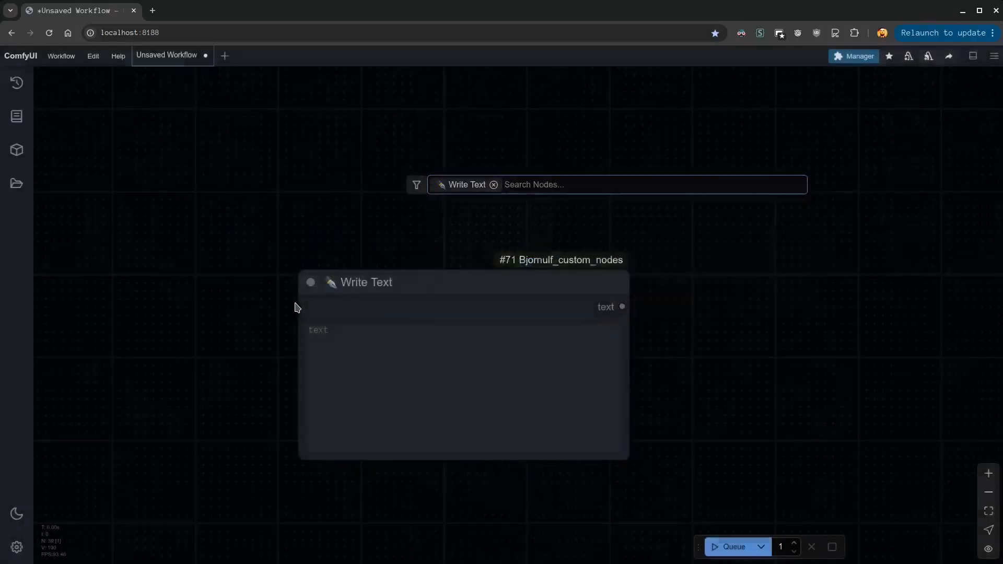
Add a Replace text node and align it beside the Write Text node
{"action": "left_click_drag", "start_coordinate": [511, 283], "coordinate": [293, 206]}
{"action": "double_click", "coordinate": [589, 251]}
{"action": "type", "text": "text repl"}
{"action": "key", "text": "Return"}
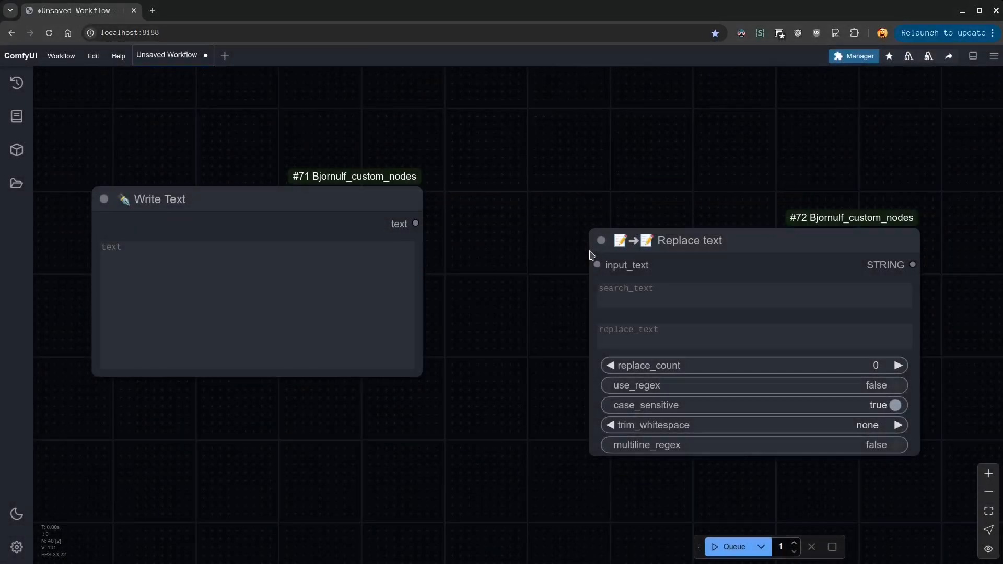
{"action": "left_click_drag", "start_coordinate": [666, 203], "coordinate": [653, 195]}
{"action": "left_click_drag", "start_coordinate": [691, 233], "coordinate": [567, 150]}
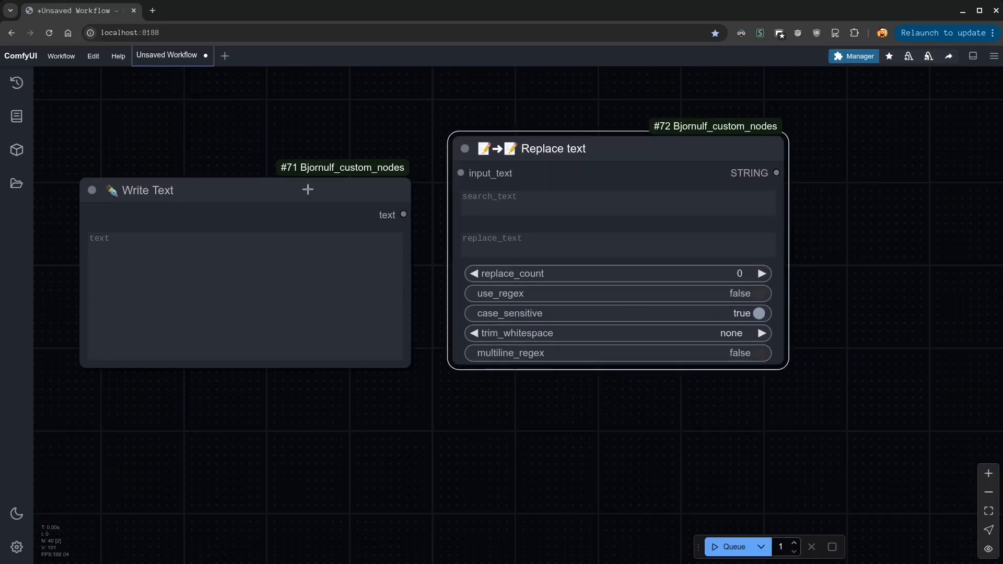
{"action": "left_click_drag", "start_coordinate": [310, 190], "coordinate": [290, 147]}
Enter "This is a <ANIMAL>" in Write Text and connect its text output to the input_text of Replace text
{"action": "left_click", "coordinate": [265, 279]}
{"action": "type", "text": "This is a <ANIMAL>"}
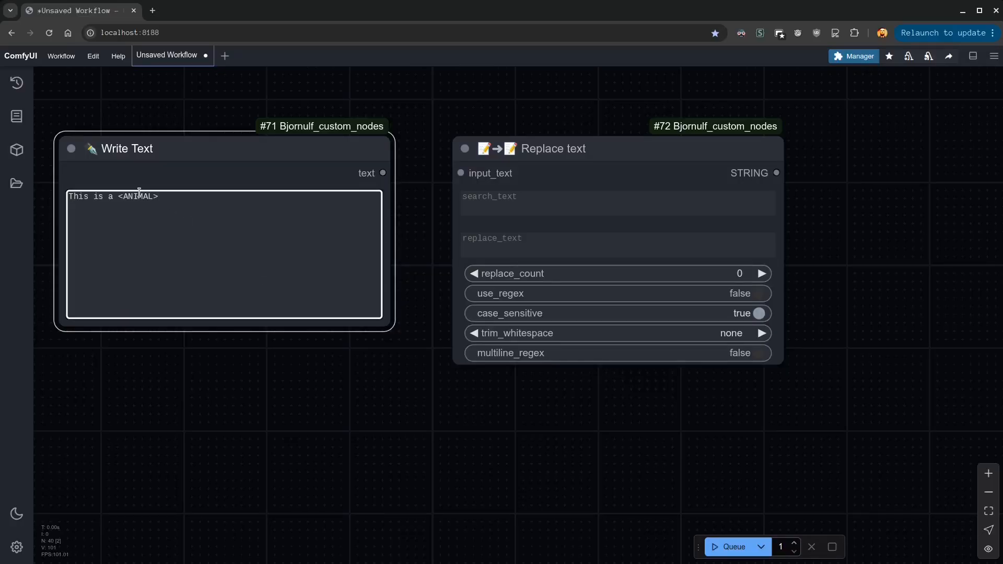
{"action": "left_click_drag", "start_coordinate": [116, 197], "coordinate": [158, 197]}
{"action": "key", "text": "ctrl+c"}
{"action": "left_click_drag", "start_coordinate": [383, 173], "coordinate": [461, 173]}
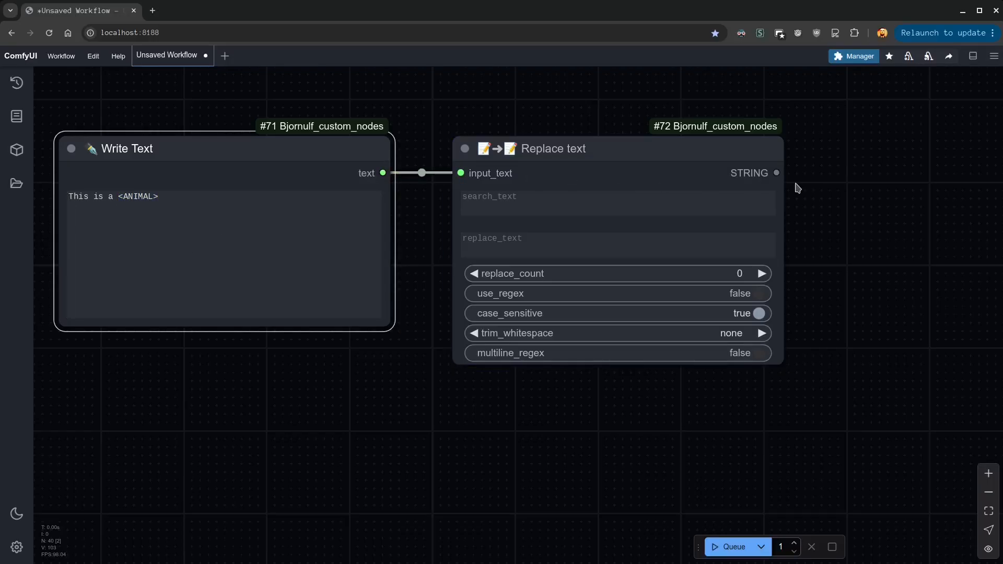
Connect the STRING output of Replace text to a new Show (String/Text) node placed below the other nodes
{"action": "left_click_drag", "start_coordinate": [776, 173], "coordinate": [304, 421]}
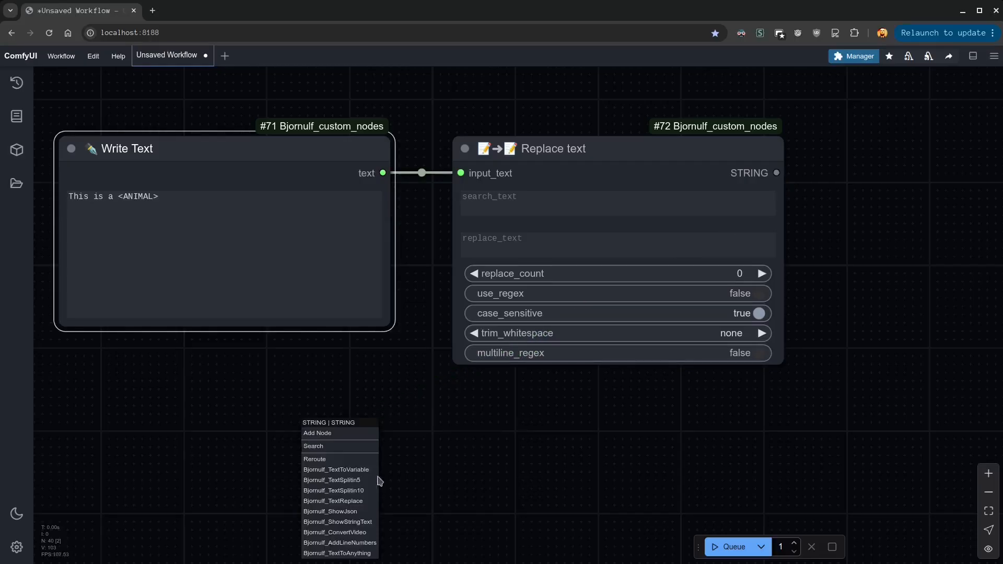
{"action": "left_click", "coordinate": [363, 525]}
{"action": "left_click_drag", "start_coordinate": [501, 439], "coordinate": [392, 417]}
Set search_text to "<ANIMAL>" and replace_text to "<VEHICULE>", then run the workflow and check the shown text
{"action": "left_click", "coordinate": [547, 203]}
{"action": "key", "text": "ctrl+v"}
{"action": "left_click", "coordinate": [539, 243]}
{"action": "key", "text": "ctrl+v"}
{"action": "double_click", "coordinate": [489, 236]}
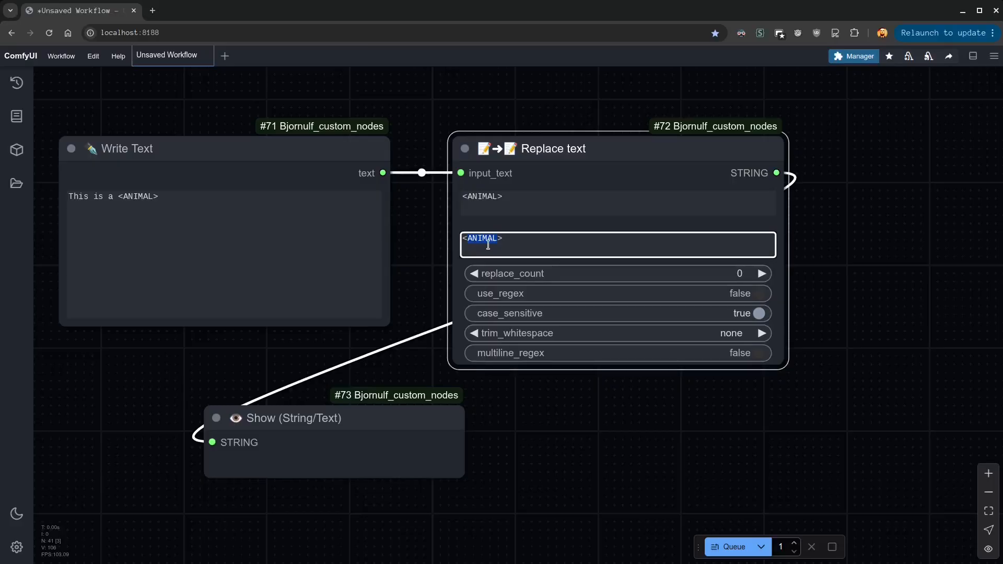
{"action": "type", "text": "VEHICULE"}
{"action": "left_click", "coordinate": [729, 546]}
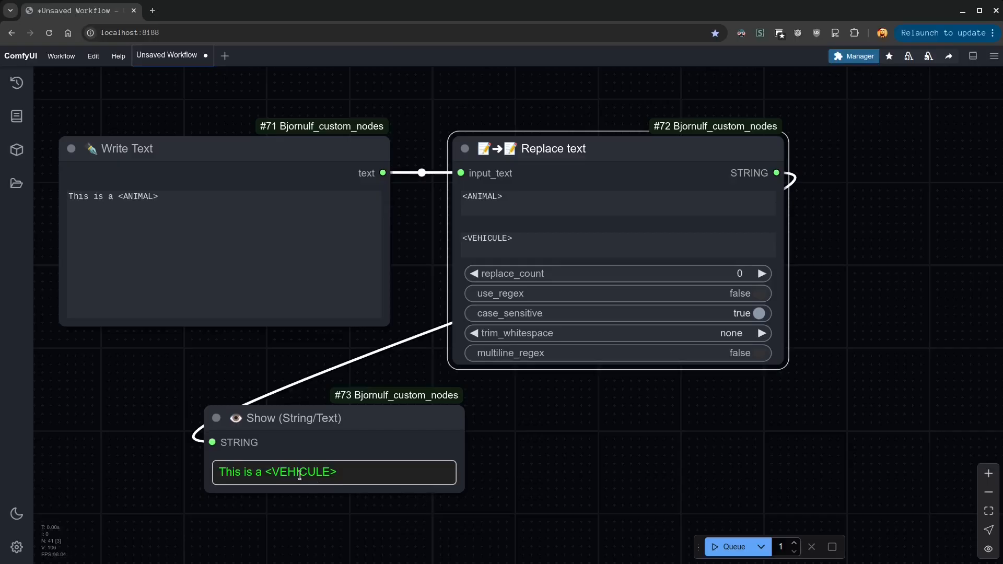
{"action": "left_click_drag", "start_coordinate": [221, 472], "coordinate": [385, 473]}
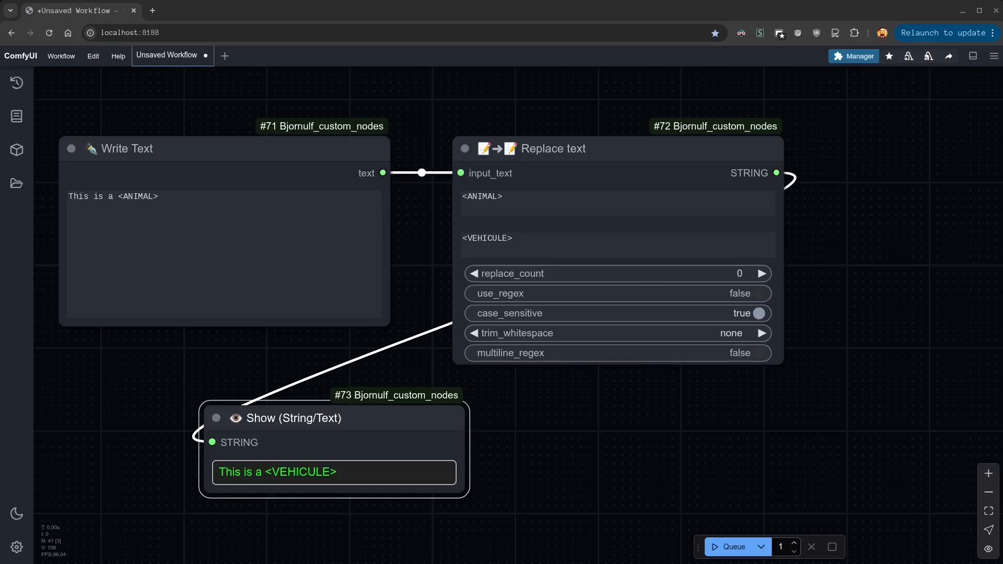
Change search_text to "A" and replace_text to "O" on Replace text, then run the workflow
{"action": "left_click", "coordinate": [528, 198]}
{"action": "key", "text": "ctrl+a"}
{"action": "type", "text": "A"}
{"action": "left_click", "coordinate": [534, 239]}
{"action": "key", "text": "ctrl+a"}
{"action": "type", "text": "0"}
{"action": "left_click", "coordinate": [541, 431]}
{"action": "left_click", "coordinate": [729, 546]}
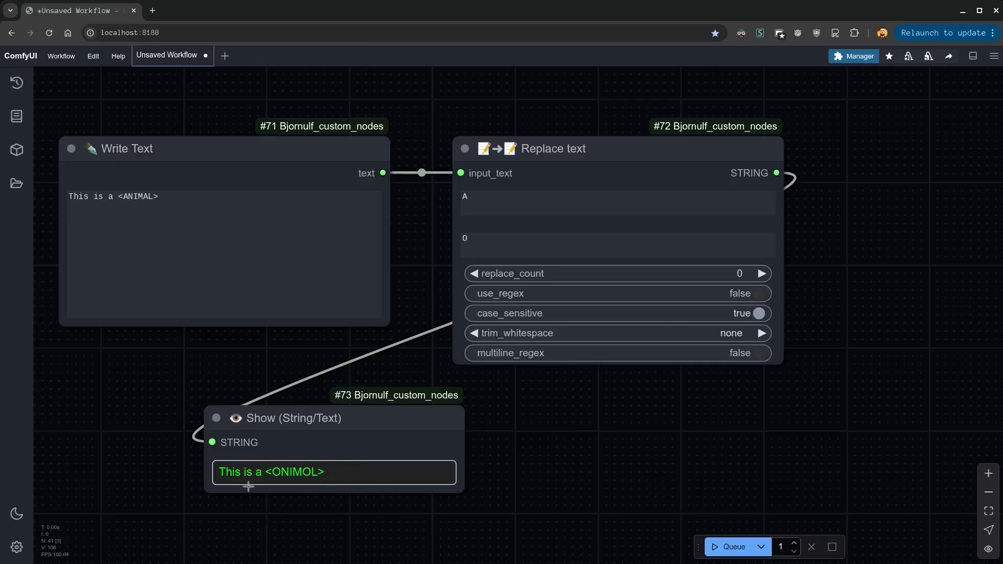
Inspect the Show node's text, then set replace_count to 1 and rerun the workflow
{"action": "left_click_drag", "start_coordinate": [261, 472], "coordinate": [221, 473]}
{"action": "left_click", "coordinate": [311, 474]}
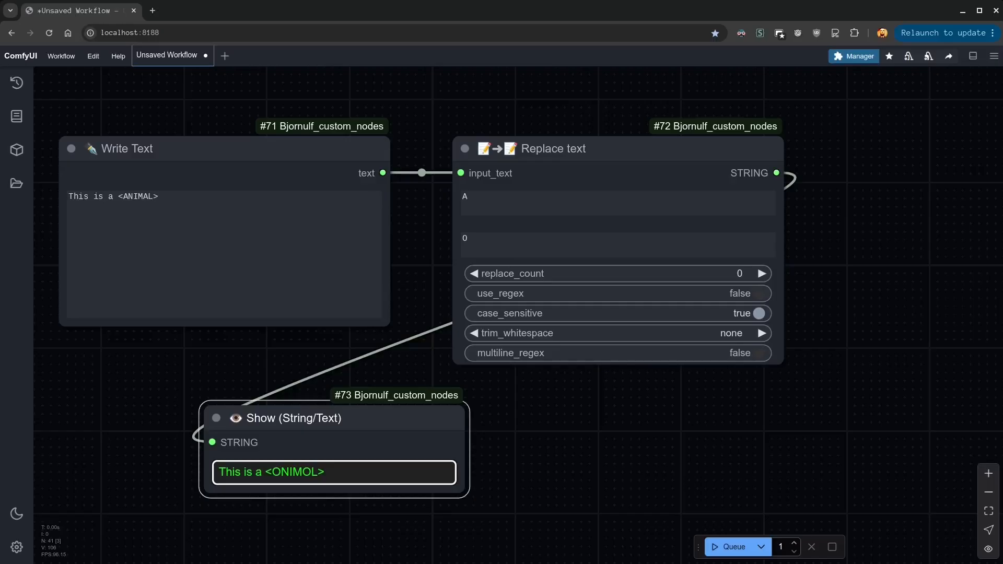
{"action": "left_click", "coordinate": [761, 274]}
{"action": "left_click", "coordinate": [713, 547]}
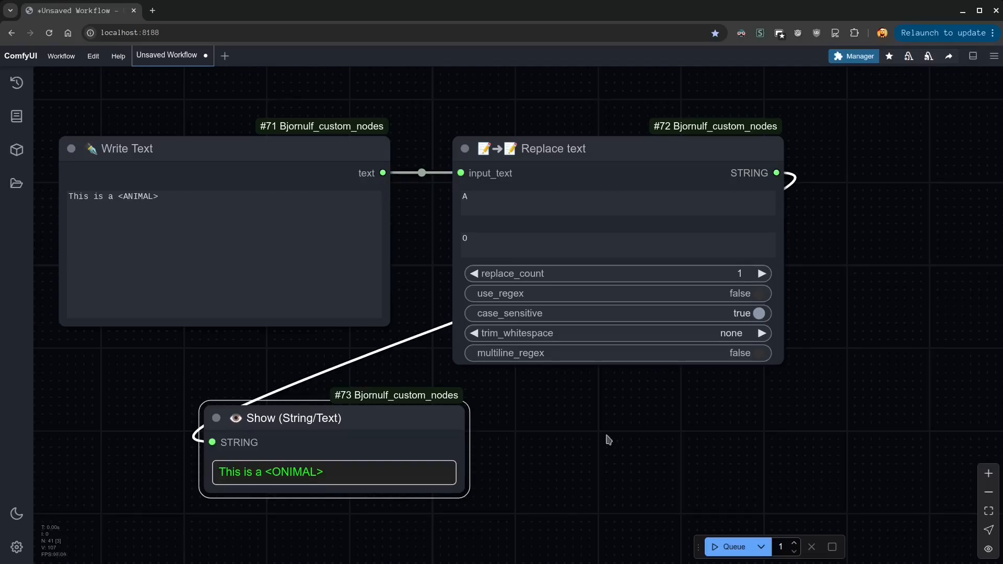
Set use_regex to true and replace_count to 0 on Replace text, and enter "<.*>" as search_text
{"action": "left_click", "coordinate": [752, 296]}
{"action": "left_click", "coordinate": [472, 273]}
{"action": "left_click", "coordinate": [485, 212]}
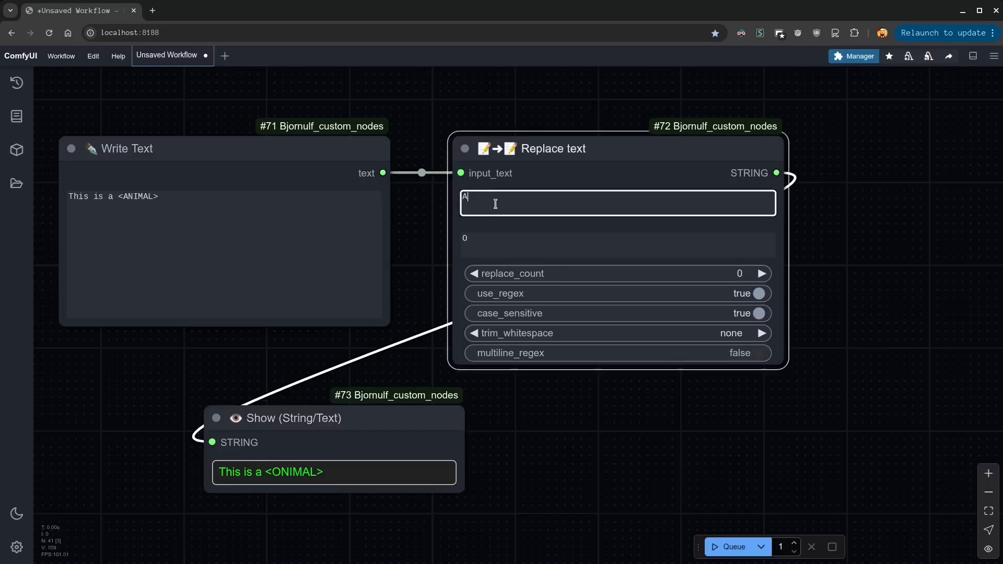
{"action": "key", "text": "ctrl+a"}
{"action": "type", "text": "<>"}
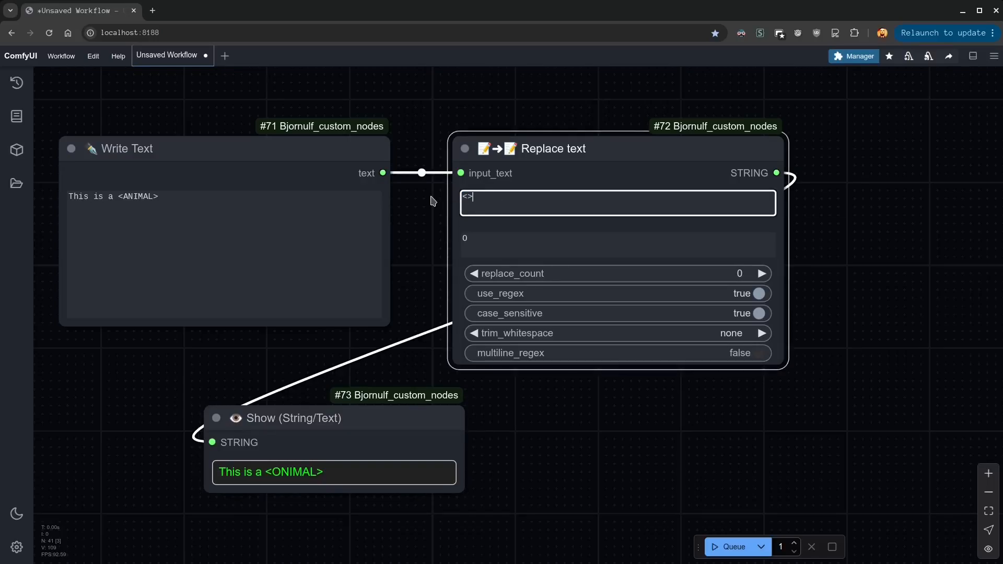
{"action": "type", "text": ".*"}
Set replace_text to "xxx", run the workflow and check the replaced part in the Show node
{"action": "left_click", "coordinate": [479, 239]}
{"action": "key", "text": "BackSpace"}
{"action": "type", "text": "xxx"}
{"action": "left_click", "coordinate": [624, 367]}
{"action": "left_click", "coordinate": [729, 547]}
{"action": "double_click", "coordinate": [276, 473]}
{"action": "left_click", "coordinate": [296, 472]}
Replace the Write Text content with two lines that both read "<think>"
{"action": "left_click_drag", "start_coordinate": [225, 208], "coordinate": [6, 197]}
{"action": "type", "text": "<string>"}
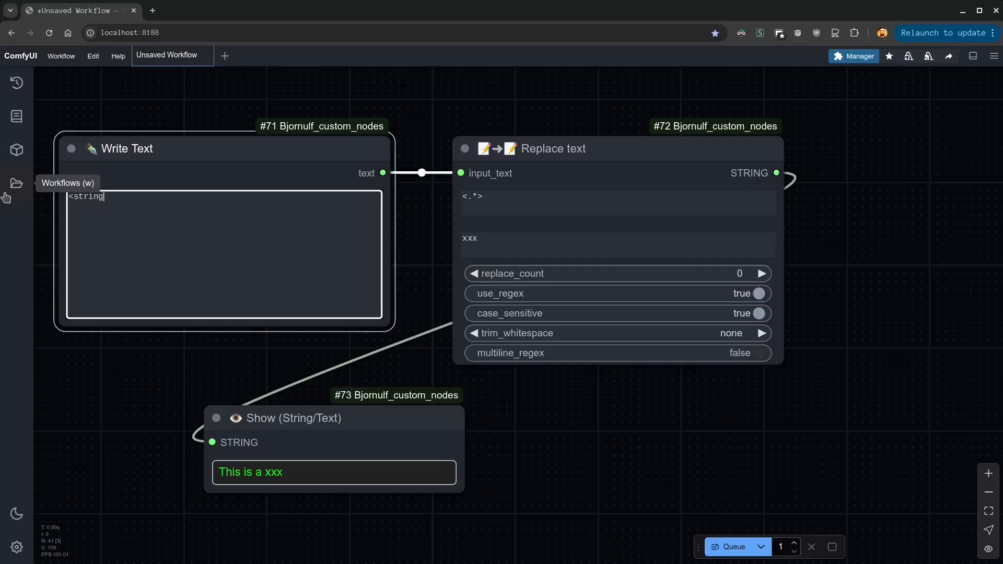
{"action": "key", "text": "Return"}
{"action": "key", "text": "shift+Up"}
{"action": "key", "text": "ctrl+c"}
{"action": "key", "text": "Up"}
{"action": "key", "text": "ctrl+v"}
{"action": "double_click", "coordinate": [90, 196]}
{"action": "type", "text": "think"}
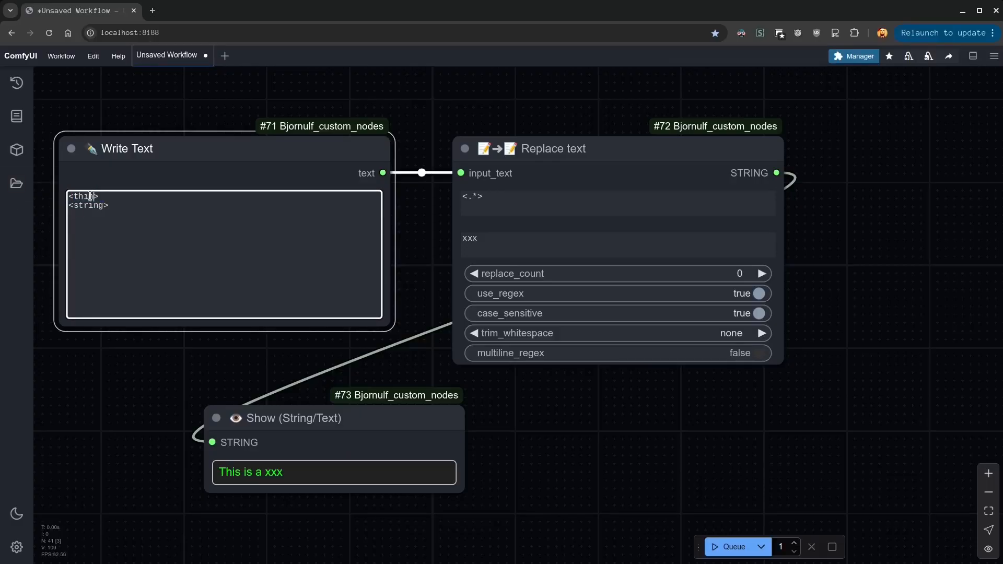
{"action": "double_click", "coordinate": [91, 196]}
{"action": "double_click", "coordinate": [88, 206]}
{"action": "type", "text": "think"}
Add "this is the real answer" below the second think tag and "I am thinking ......" between the two tags
{"action": "key", "text": "Return"}
{"action": "type", "text": "this is the real answer"}
{"action": "key", "text": "Up"}
{"action": "key", "text": "Up"}
{"action": "key", "text": "Return"}
{"action": "type", "text": "I am thinking"}
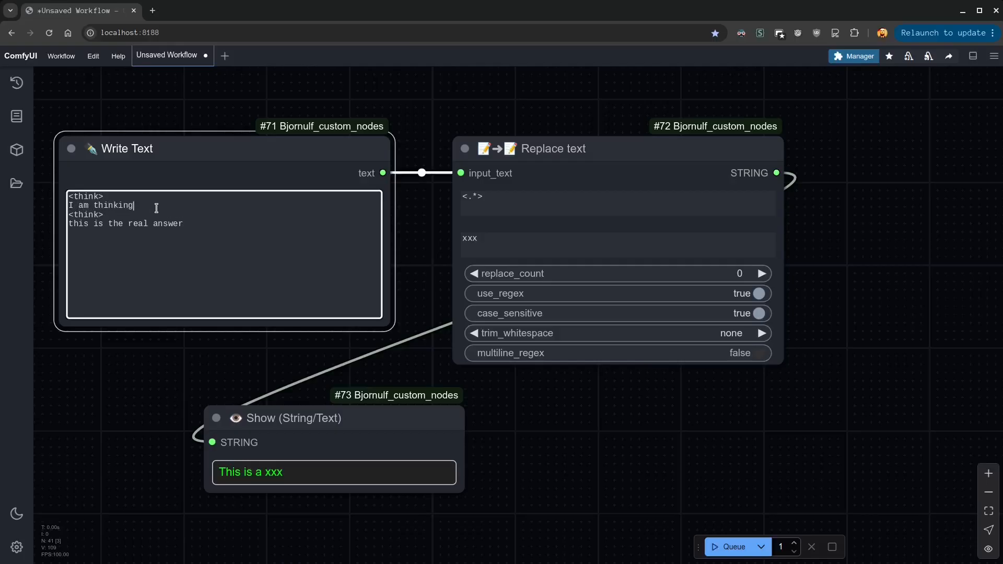
{"action": "type", "text": " ......"}
{"action": "left_click", "coordinate": [190, 379]}
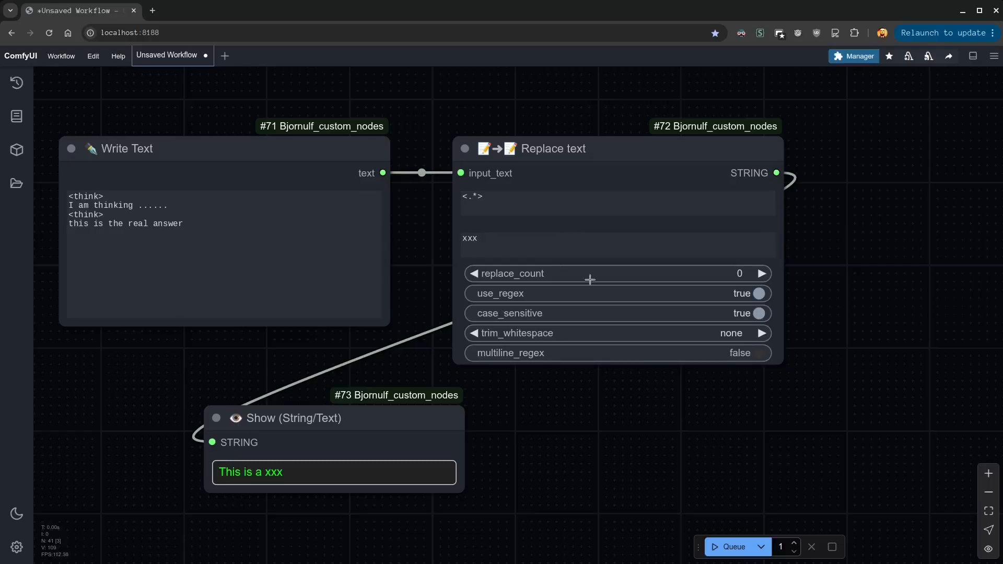
Clear both search_text and replace_text on the Replace text node
{"action": "left_click", "coordinate": [540, 206]}
{"action": "key", "text": "ctrl+a"}
{"action": "key", "text": "BackSpace"}
{"action": "left_click", "coordinate": [515, 246]}
{"action": "key", "text": "ctrl+a"}
{"action": "key", "text": "BackSpace"}
Run the workflow, then move the Show node up and enlarge it to fit the multi-line text
{"action": "left_click", "coordinate": [721, 545]}
{"action": "left_click_drag", "start_coordinate": [336, 417], "coordinate": [288, 350]}
{"action": "left_click_drag", "start_coordinate": [418, 445], "coordinate": [424, 508]}
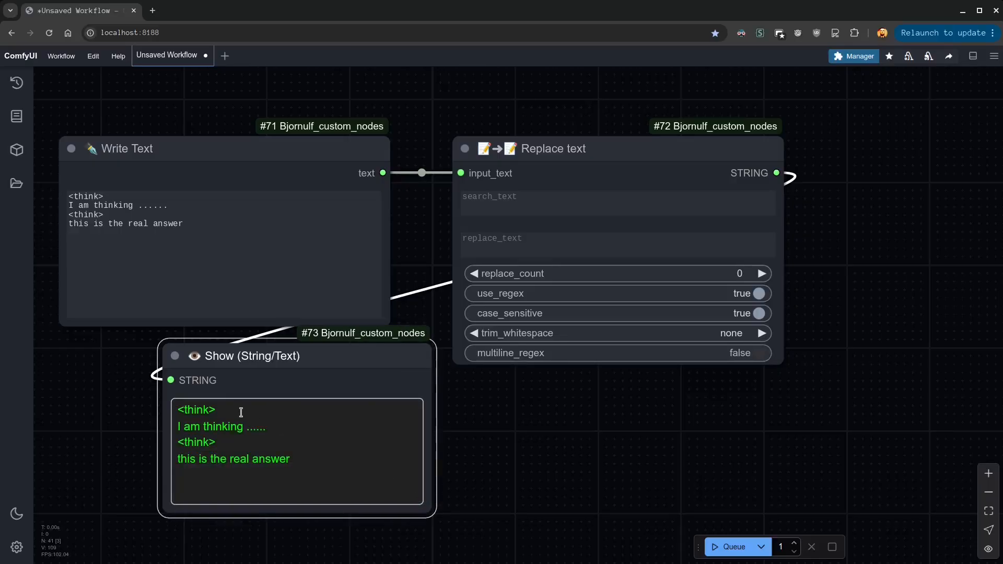
Copy "<think>" from the Show node into search_text and run the workflow
{"action": "left_click_drag", "start_coordinate": [230, 406], "coordinate": [157, 408]}
{"action": "key", "text": "ctrl+c"}
{"action": "left_click", "coordinate": [488, 194]}
{"action": "key", "text": "ctrl+v"}
{"action": "left_click", "coordinate": [725, 548]}
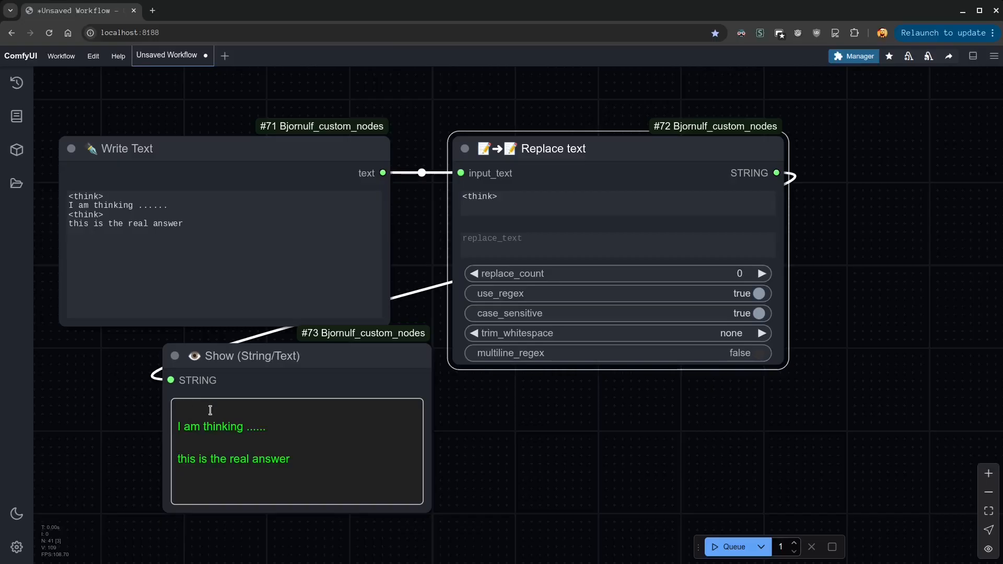
Change the second tag in Write Text to "</think>", rerun the workflow and check the shown text
{"action": "left_click", "coordinate": [73, 214]}
{"action": "type", "text": "/"}
{"action": "left_click_drag", "start_coordinate": [111, 215], "coordinate": [146, 220]}
{"action": "left_click", "coordinate": [728, 547]}
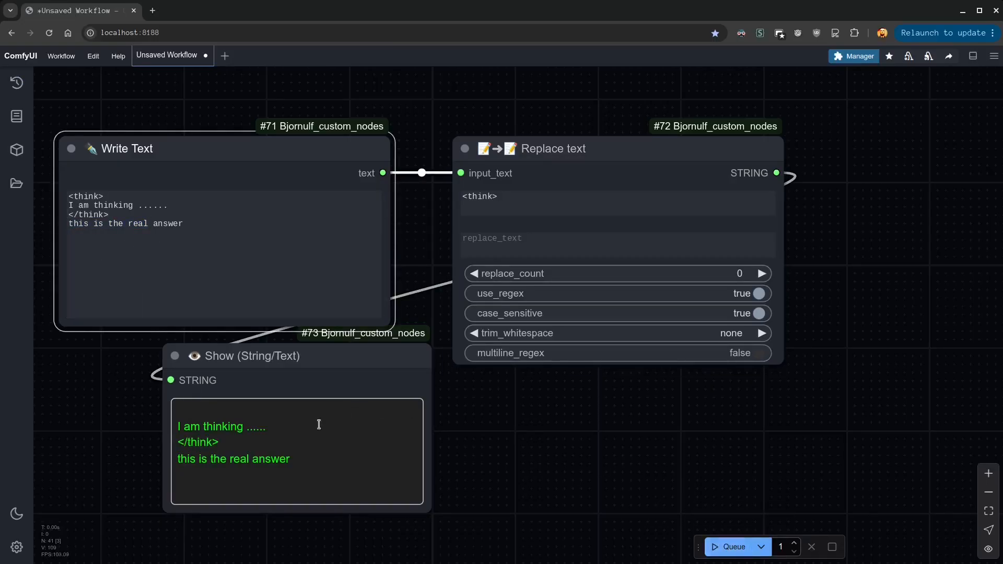
{"action": "left_click", "coordinate": [229, 439]}
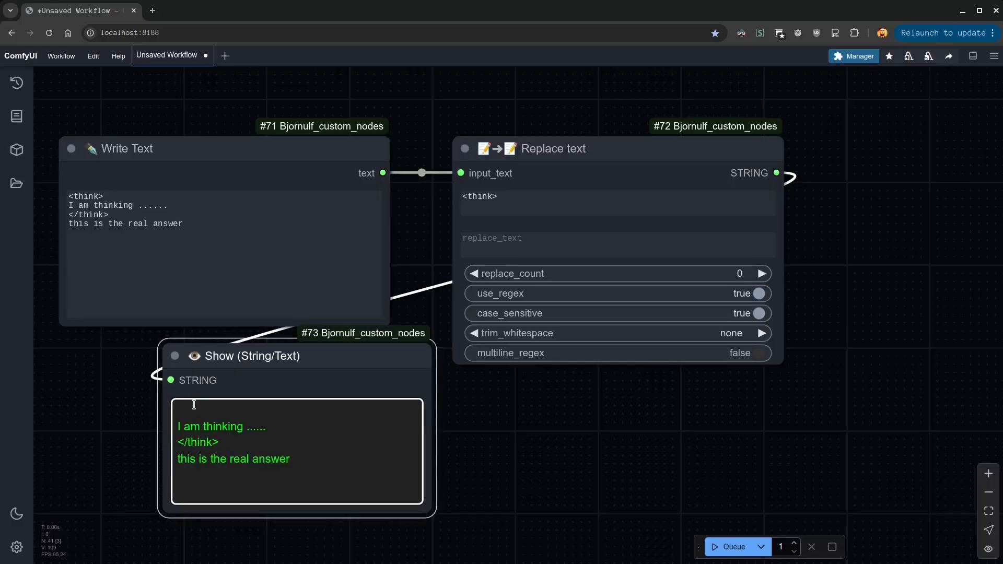
Extend search_text to "<think>.*</think>", run the workflow and check the Show node's text
{"action": "left_click", "coordinate": [514, 199]}
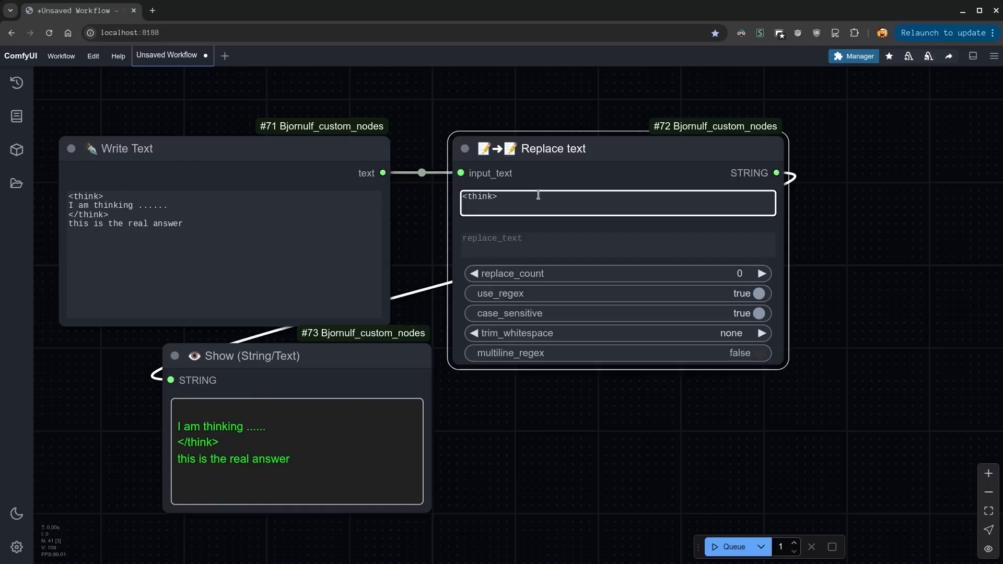
{"action": "type", "text": ".*"}
{"action": "left_click", "coordinate": [106, 215]}
{"action": "left_click_drag", "start_coordinate": [110, 214], "coordinate": [63, 213]}
{"action": "key", "text": "ctrl+c"}
{"action": "left_click", "coordinate": [556, 211]}
{"action": "key", "text": "ctrl+v"}
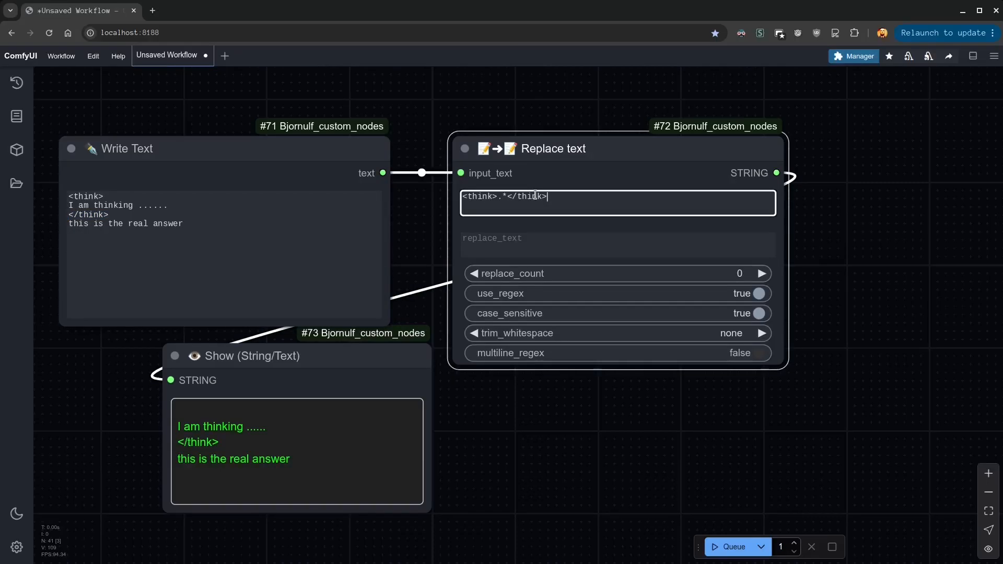
{"action": "left_click", "coordinate": [729, 547]}
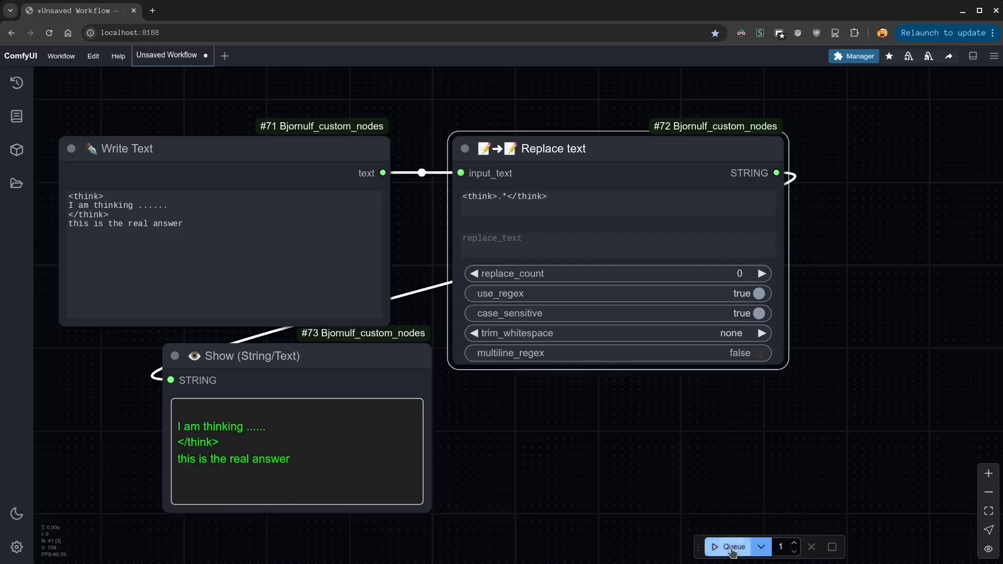
{"action": "left_click_drag", "start_coordinate": [182, 412], "coordinate": [259, 408]}
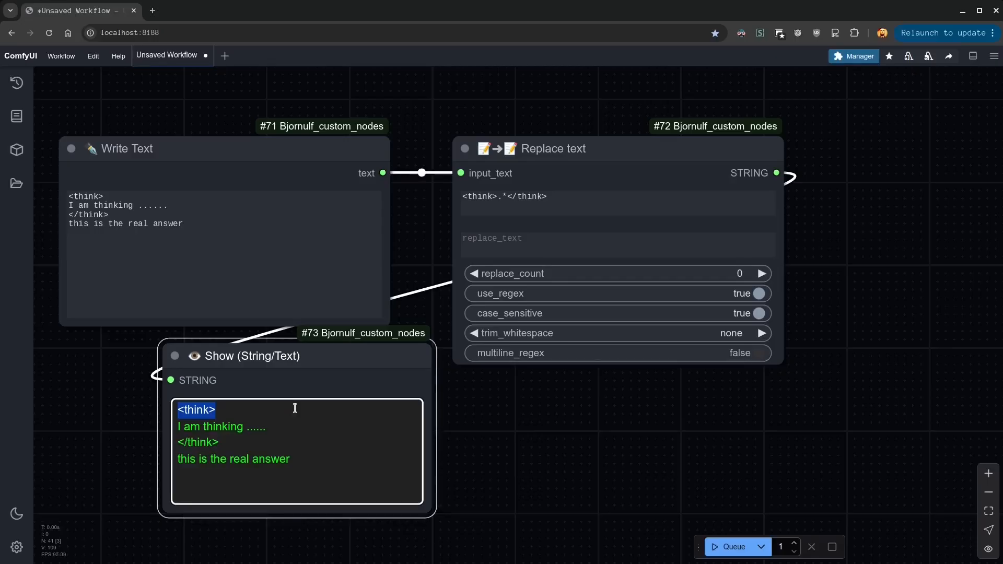
Set multiline_regex to true on Replace text, rerun the workflow and inspect the first lines of the output
{"action": "left_click", "coordinate": [455, 426]}
{"action": "left_click", "coordinate": [760, 354]}
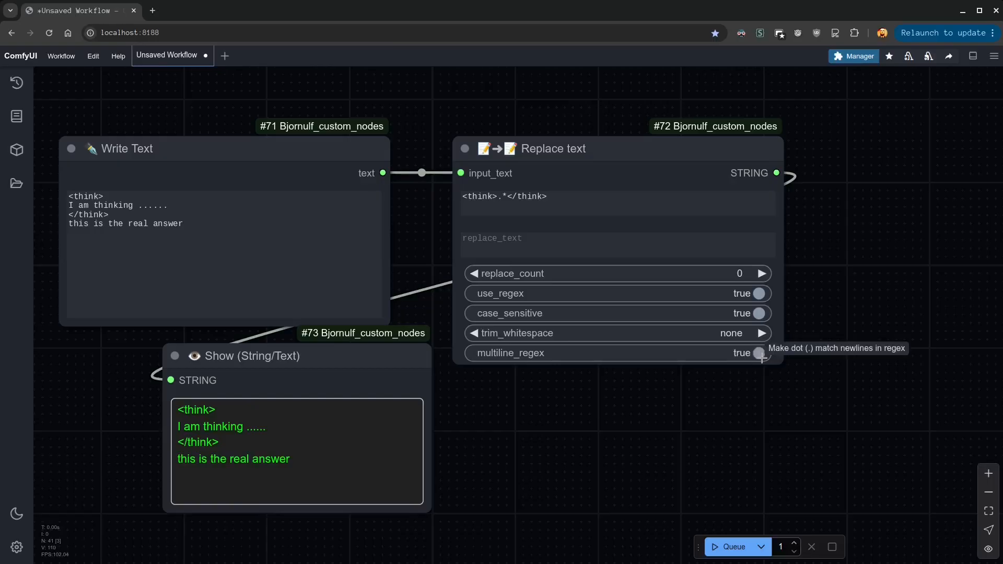
{"action": "left_click", "coordinate": [262, 446]}
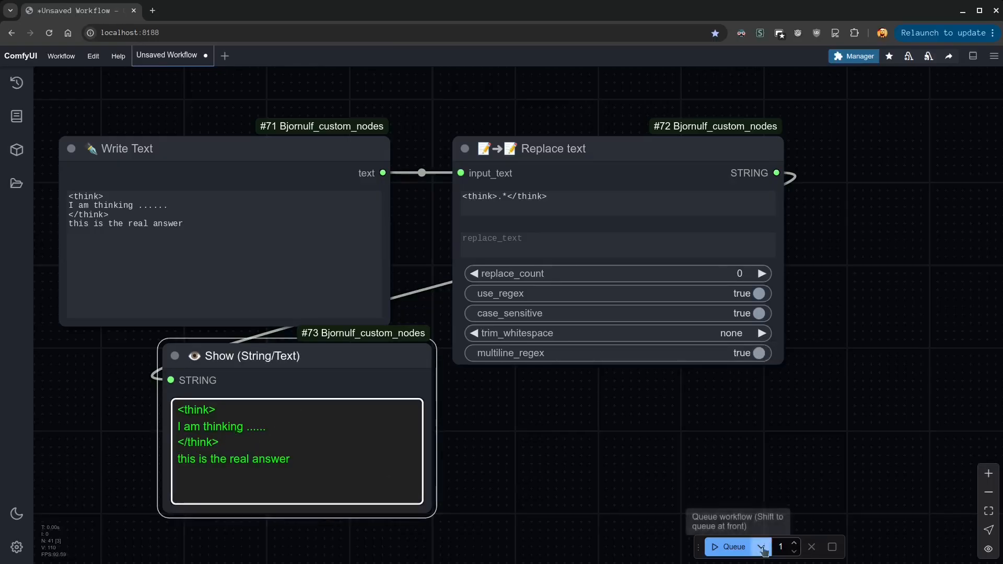
{"action": "left_click", "coordinate": [732, 547]}
{"action": "left_click_drag", "start_coordinate": [176, 426], "coordinate": [175, 408]}
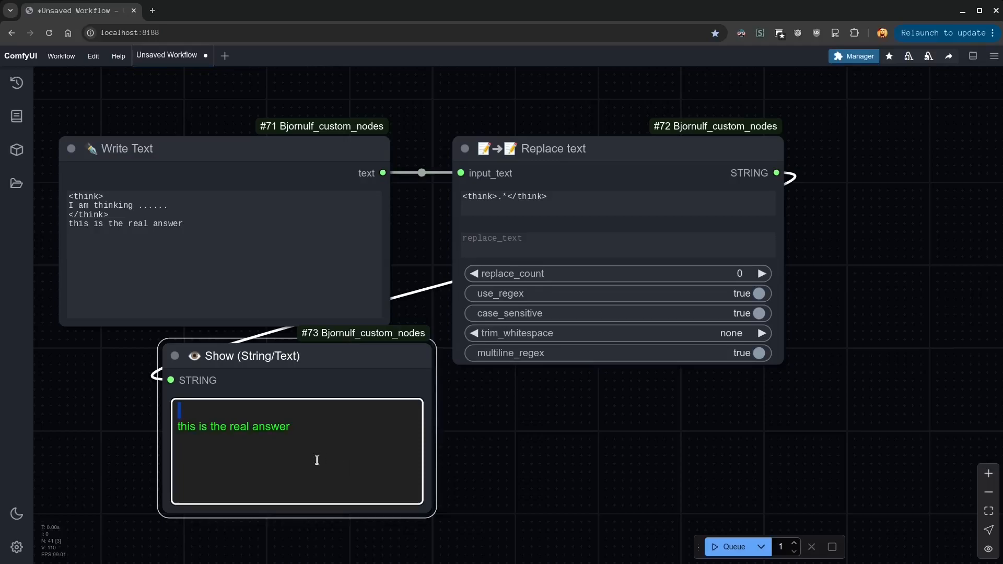
{"action": "left_click", "coordinate": [263, 428]}
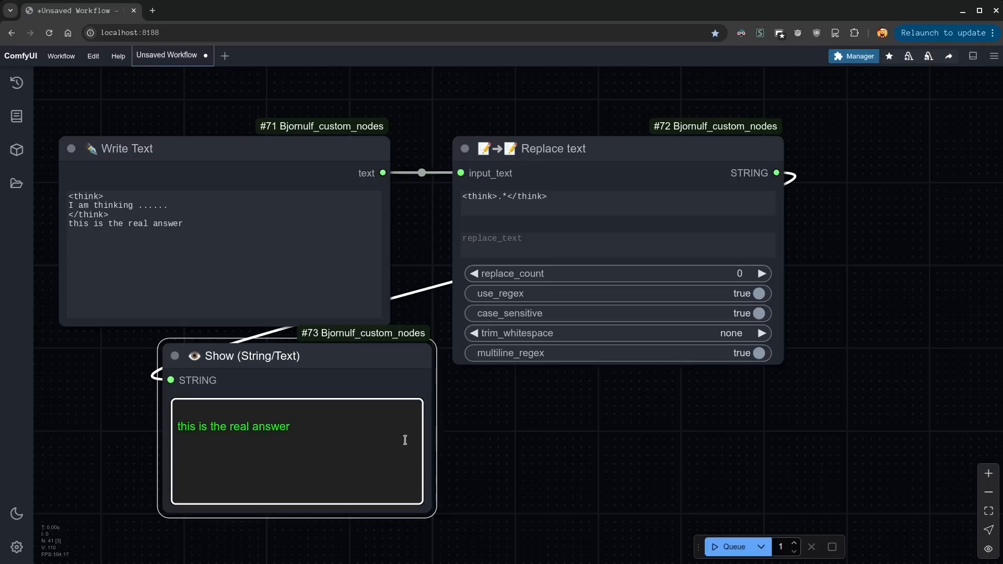
Add a line break after "</think>" in search_text and rerun the workflow
{"action": "left_click", "coordinate": [559, 459]}
{"action": "left_click", "coordinate": [597, 204]}
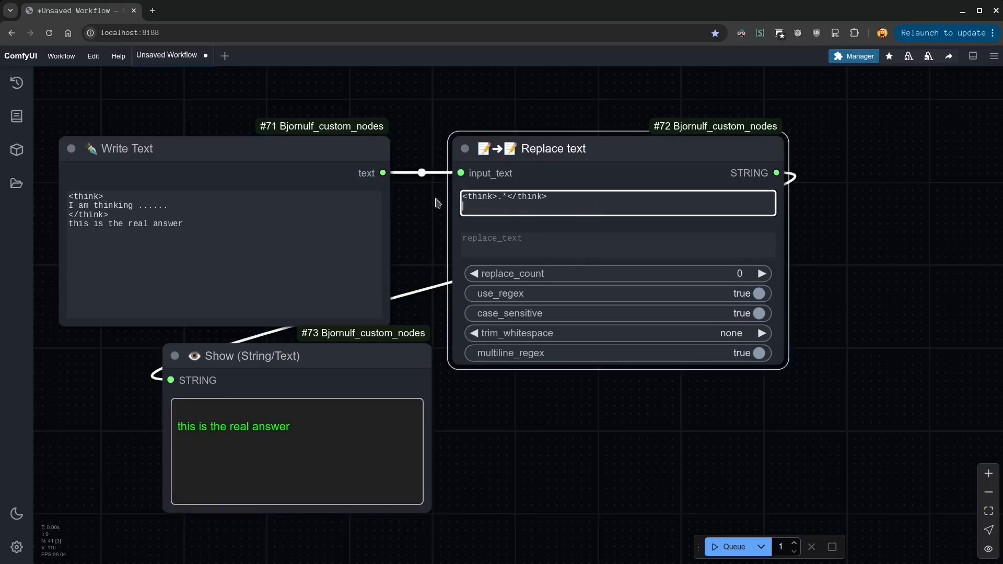
{"action": "left_click", "coordinate": [731, 547]}
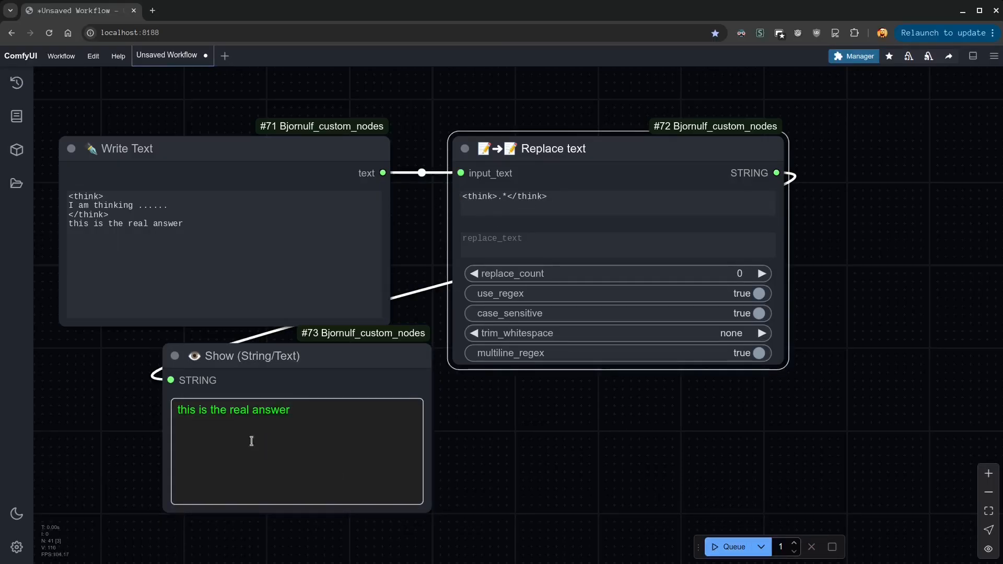